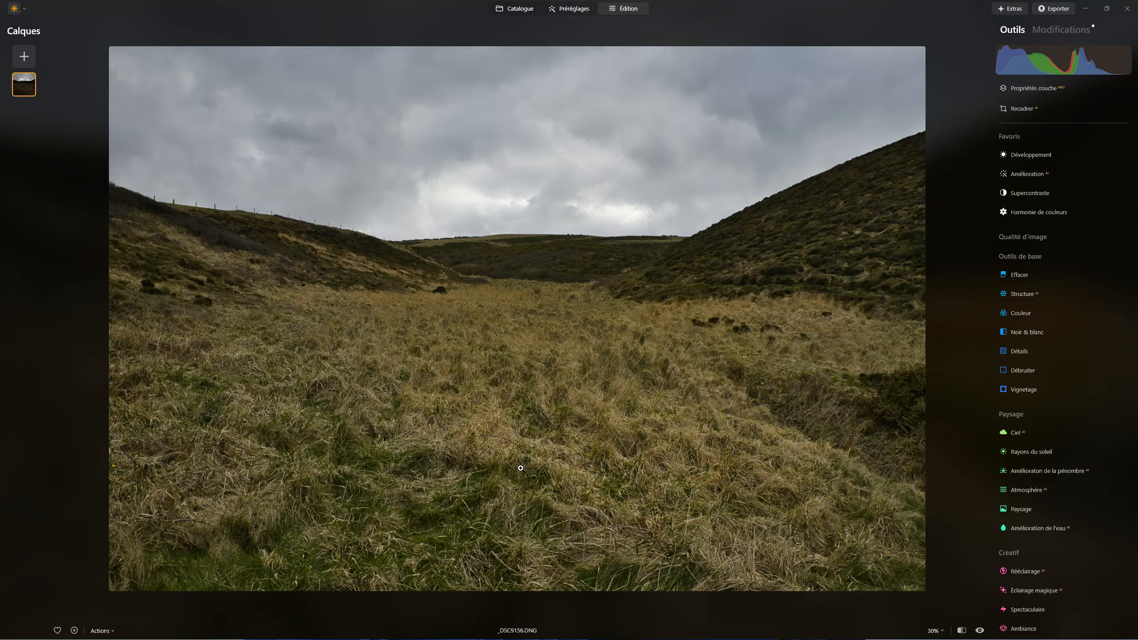
- Look at the presets offered in the Extras marketplace, and close it
left_click(1006, 10)
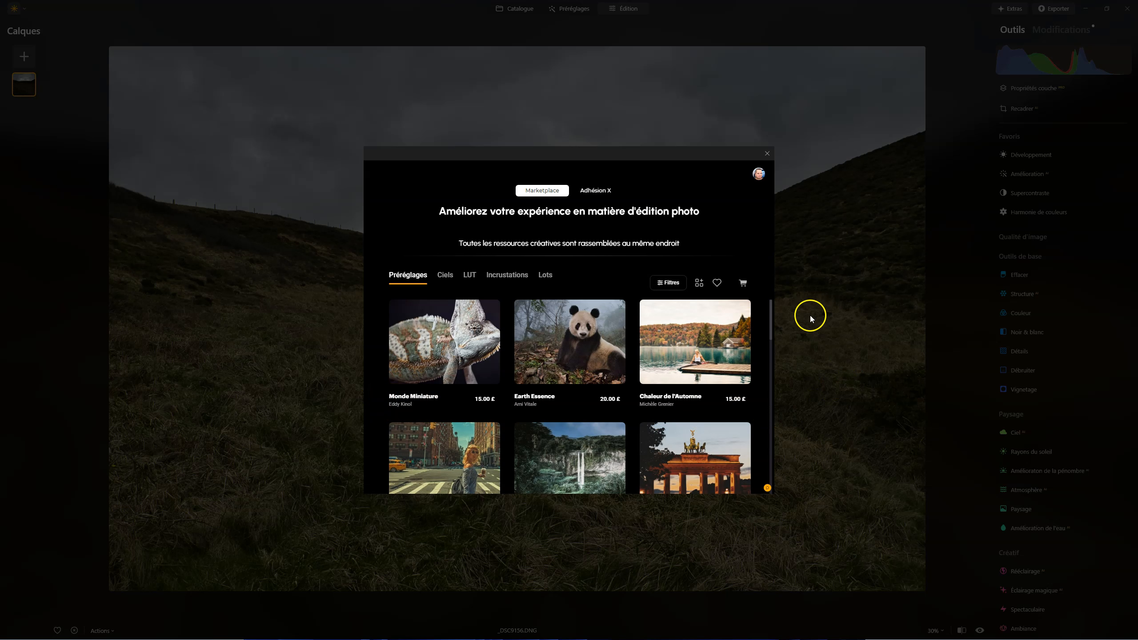
left_click(766, 154)
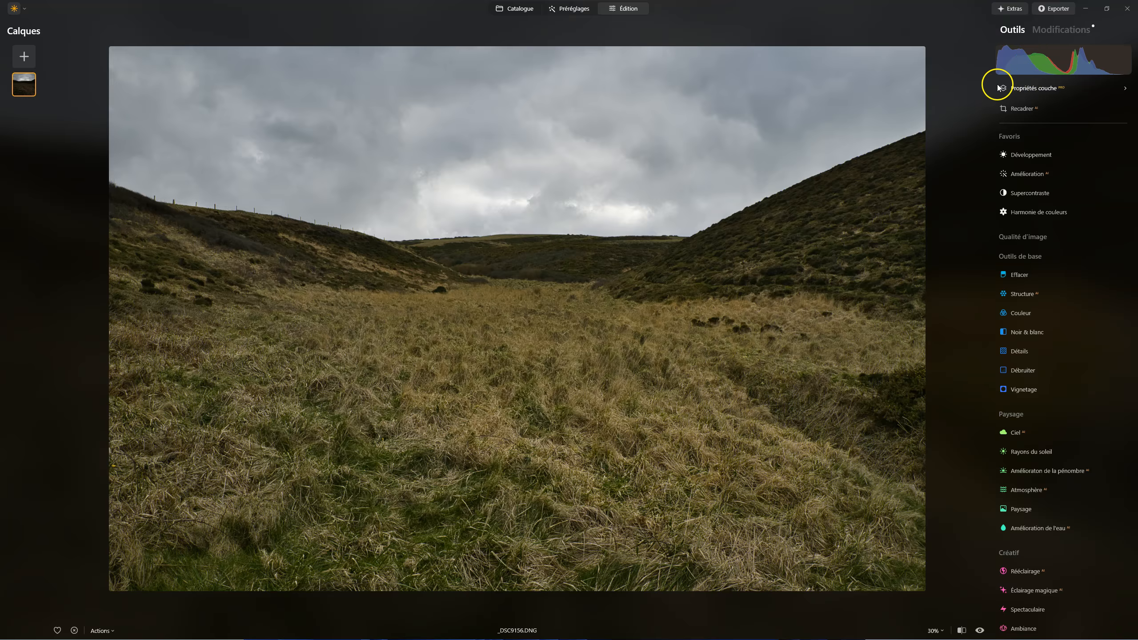
- Try shrinking, flattening and moving the photo layer on its canvas through the layer properties, and reset the layer
left_click(1038, 89)
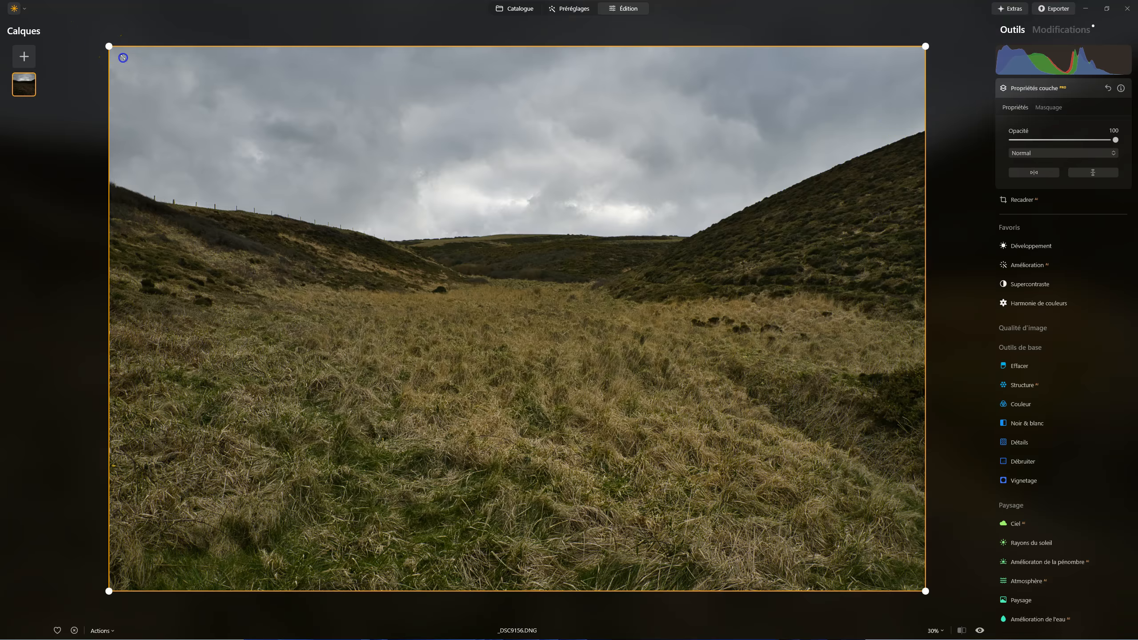
left_click_drag(123, 58, 508, 221)
left_click_drag(731, 450, 494, 266)
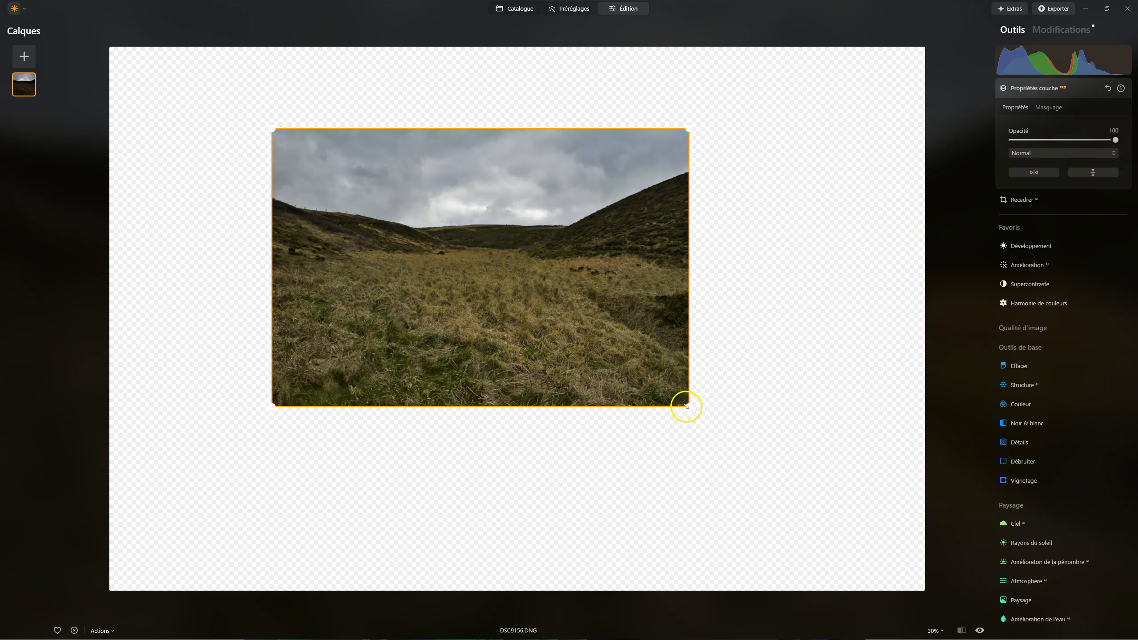
left_click_drag(687, 406, 862, 520)
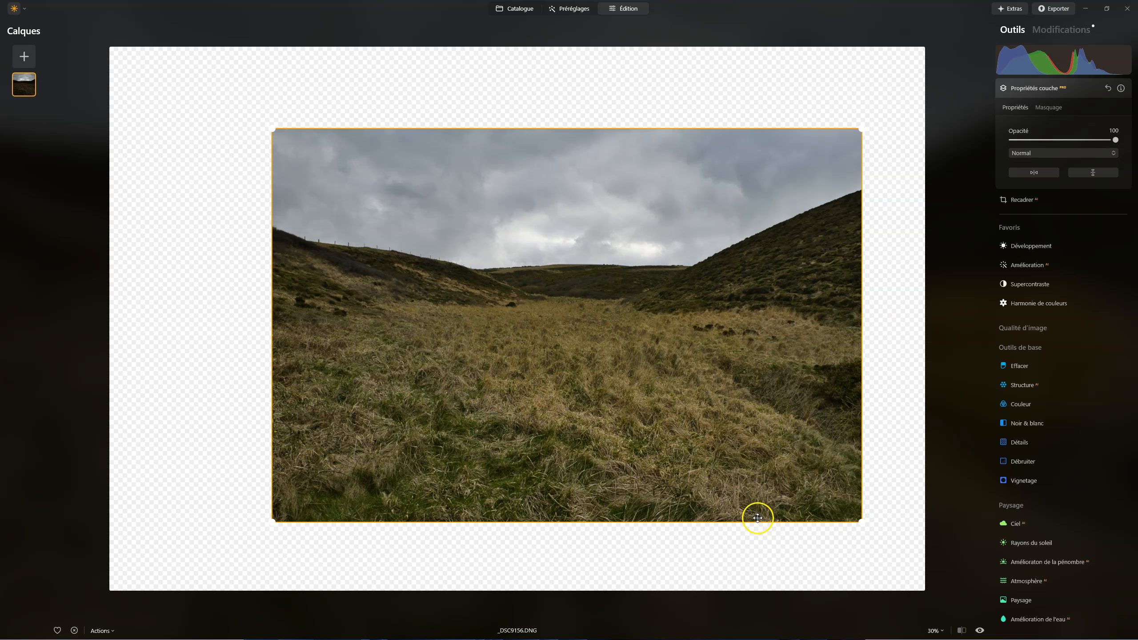
left_click_drag(757, 519, 719, 326)
left_click(686, 441)
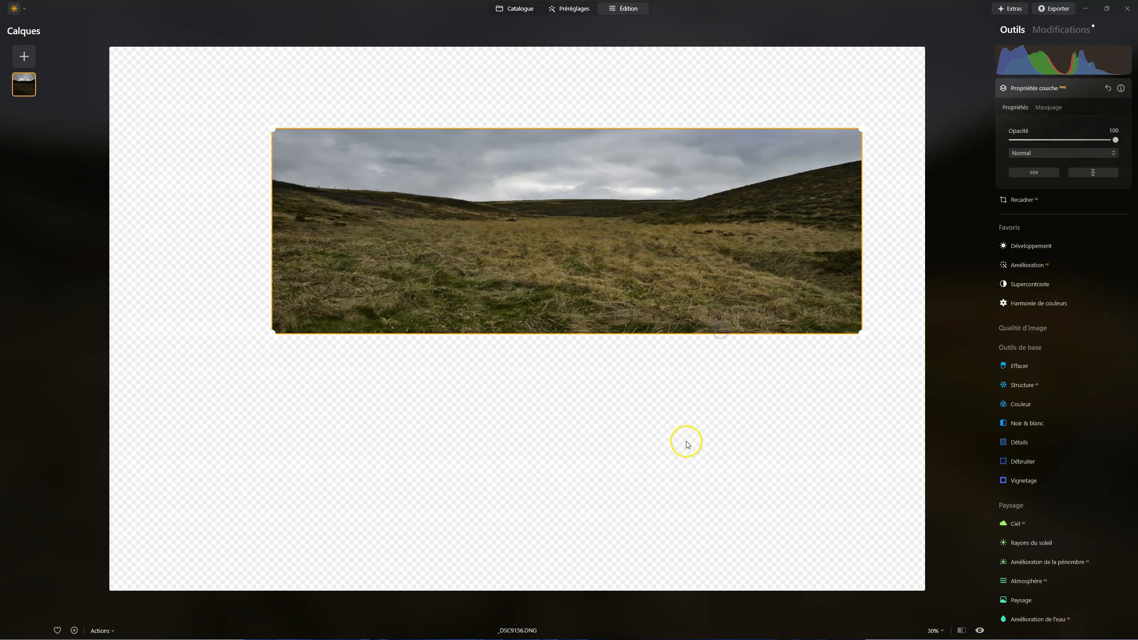
left_click_drag(637, 277, 592, 384)
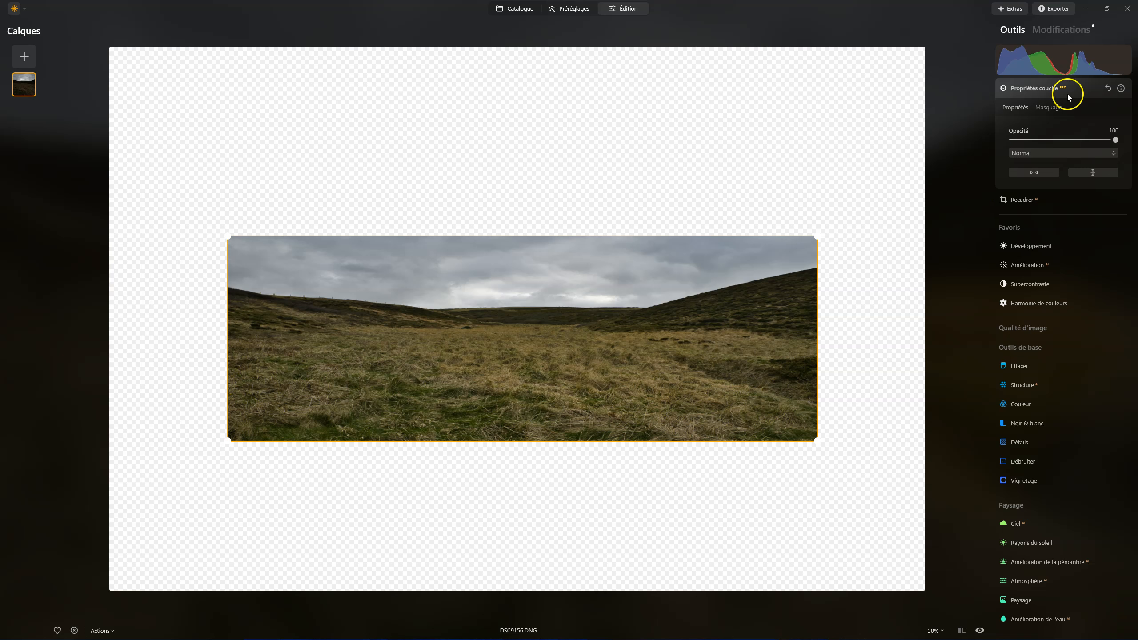
left_click(1107, 88)
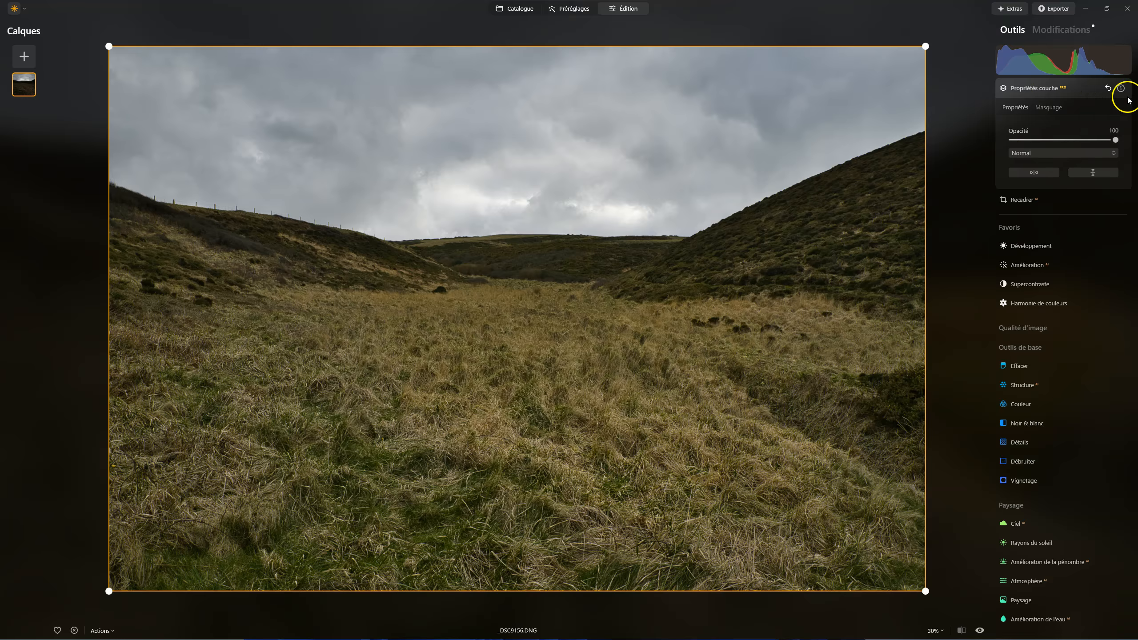
- Review the edits already applied to the photo and return to the layer properties
left_click(1061, 34)
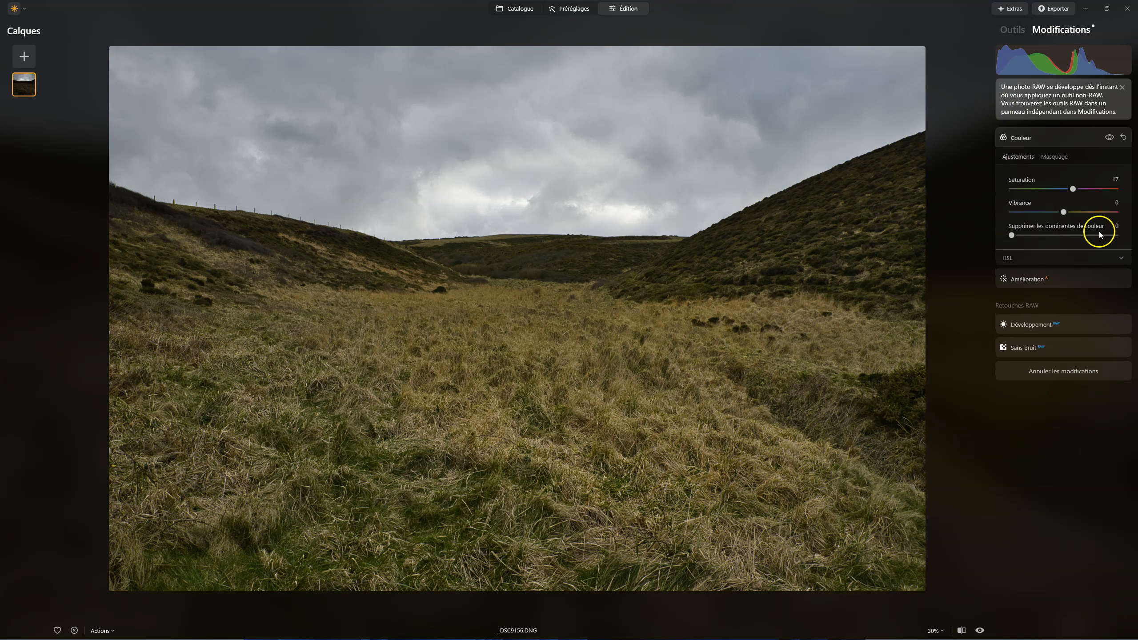
left_click(1012, 30)
left_click(1023, 87)
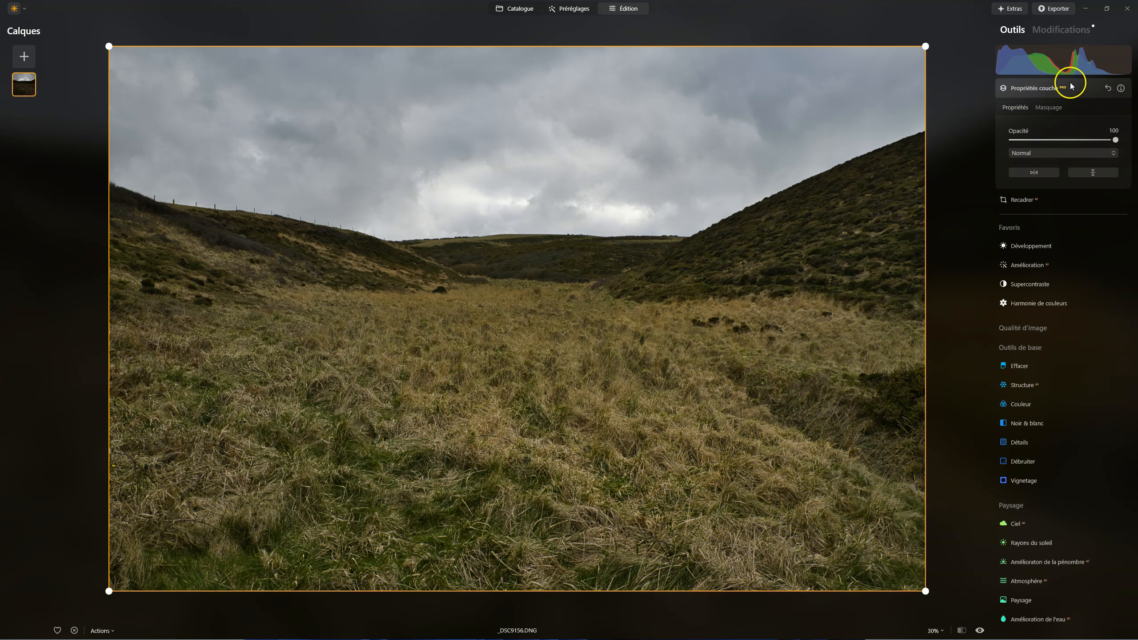
- Try scaling the photo layer down from its upper-right corner, and reset its transformation
left_click_drag(925, 47, 664, 222)
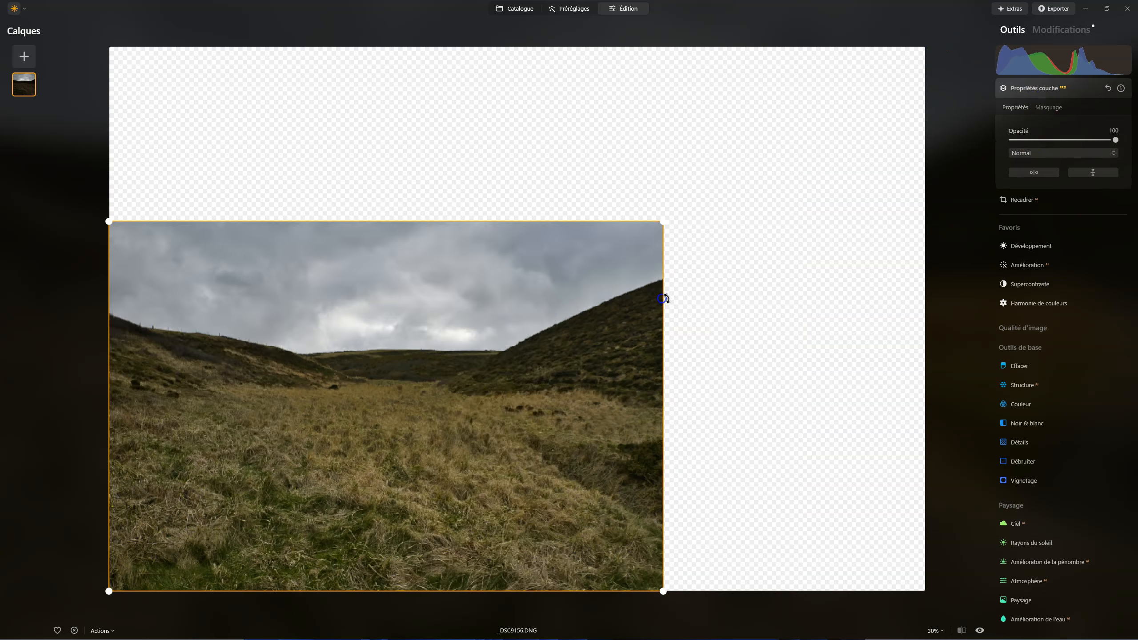
left_click(1108, 89)
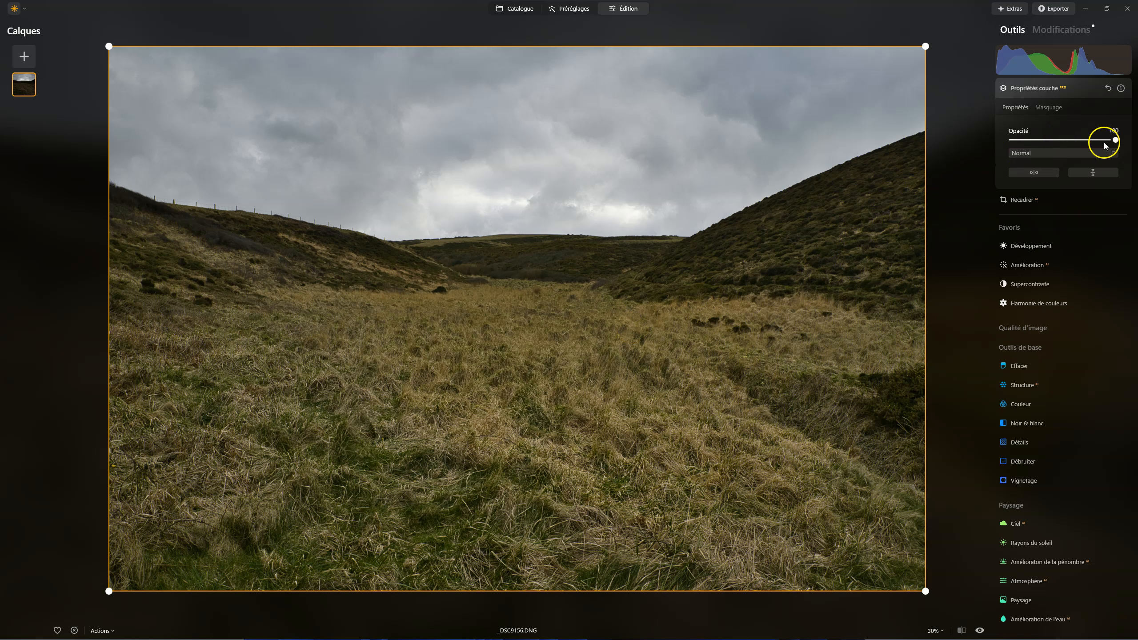
- Try the layer's opacity control and examine the available blend modes
mouse_move(1114, 140)
left_mouse_down()
mouse_move(1018, 138)
mouse_move(1128, 140)
left_mouse_up()
mouse_move(1117, 141)
left_mouse_down()
mouse_move(1016, 136)
mouse_move(1137, 131)
left_mouse_up()
left_click(1029, 152)
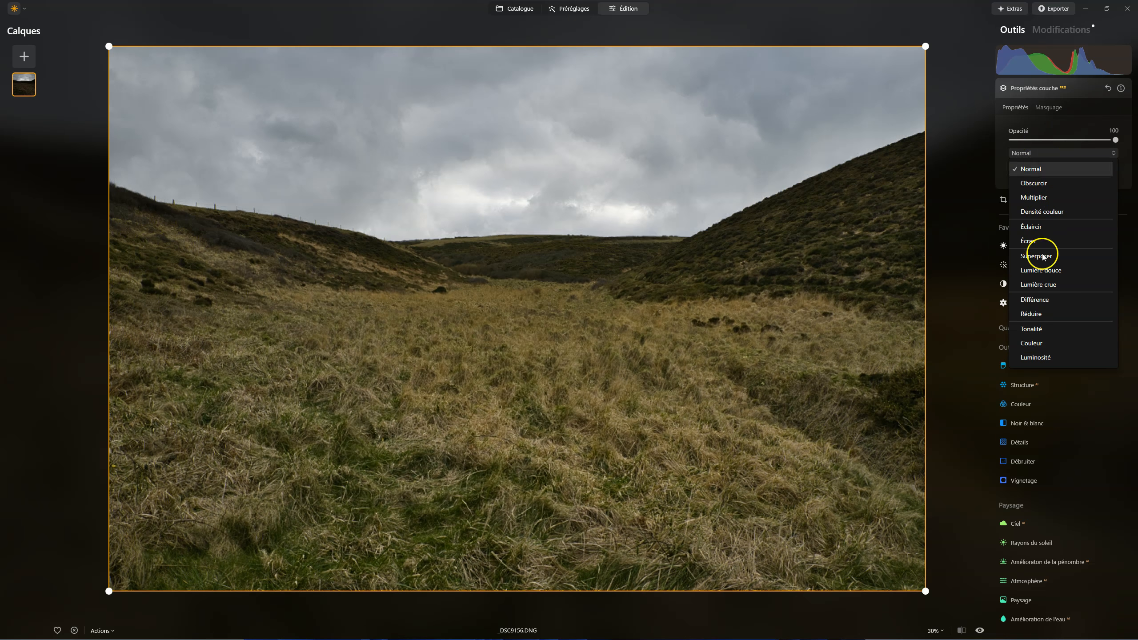
left_click(1020, 146)
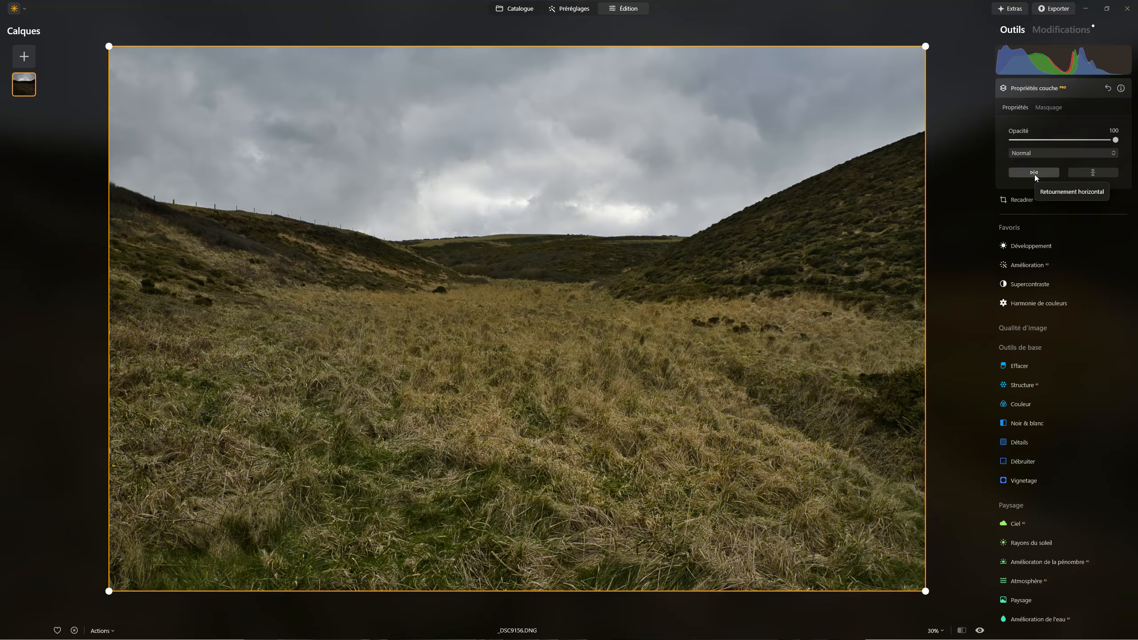
- Try flipping the photo layer horizontally and vertically, restoring its original orientation each time
left_click(1035, 174)
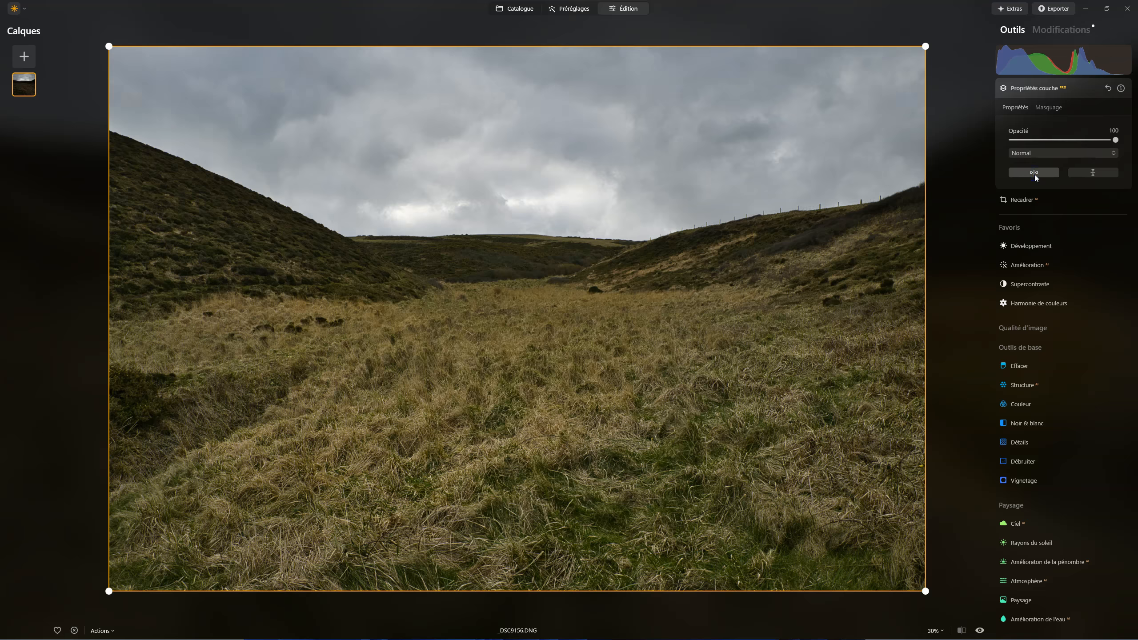
left_click(1034, 175)
left_click(1085, 175)
left_click(1085, 175)
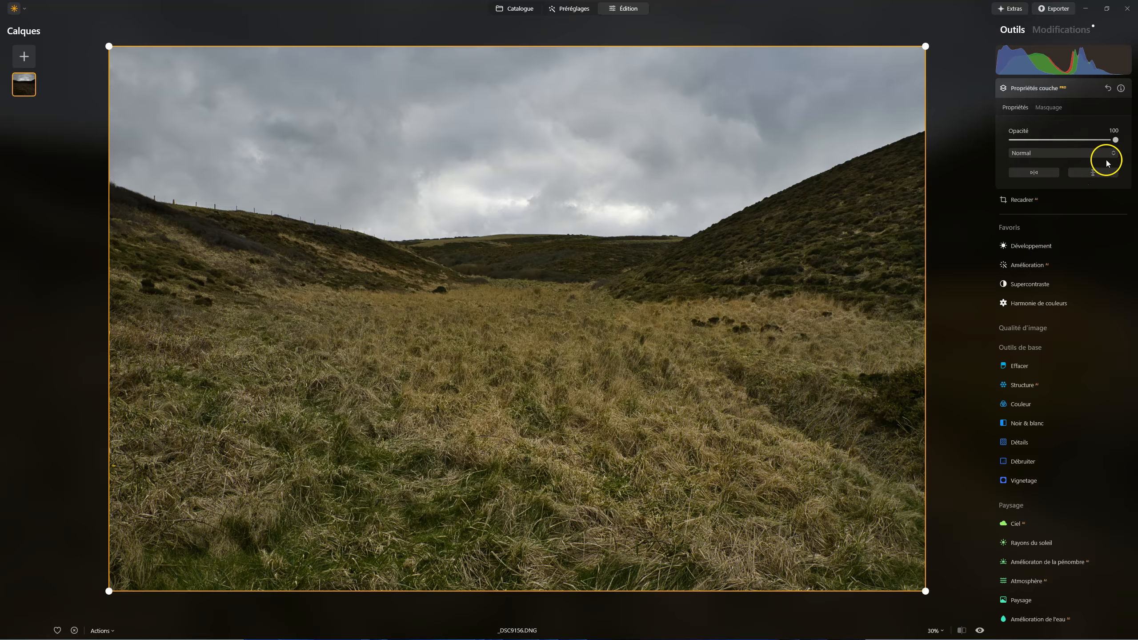
left_click(1030, 173)
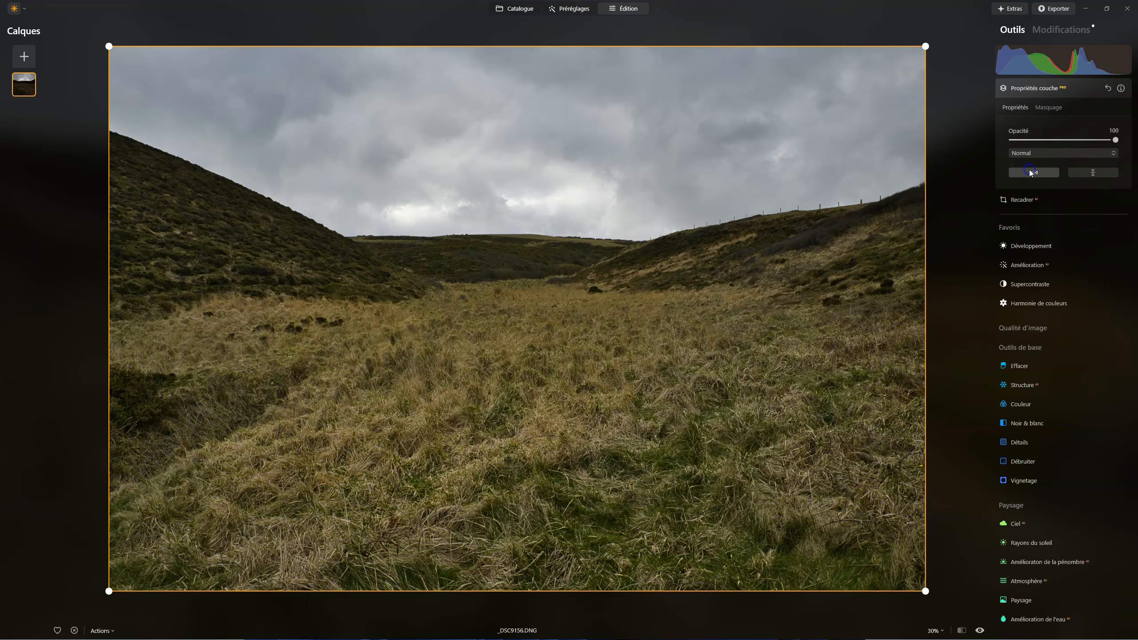
left_click(1030, 173)
left_click(1081, 177)
left_click(1083, 176)
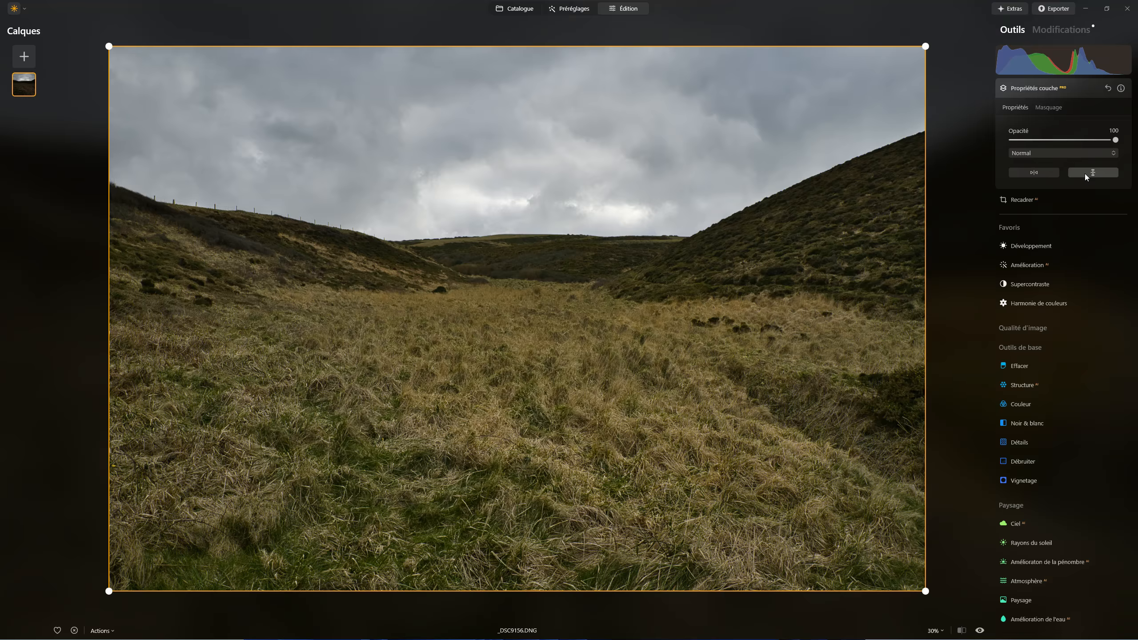
- Paint a brush mask over the middle of the photo, covering the grass, the hills and part of the sky
left_click(1053, 110)
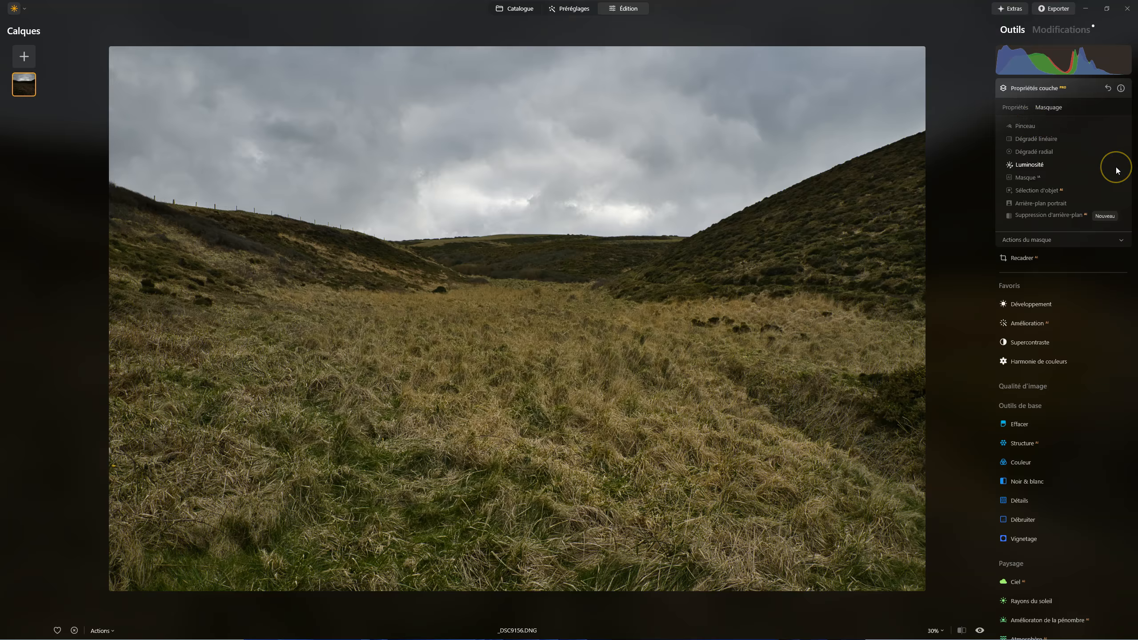
left_click(1018, 128)
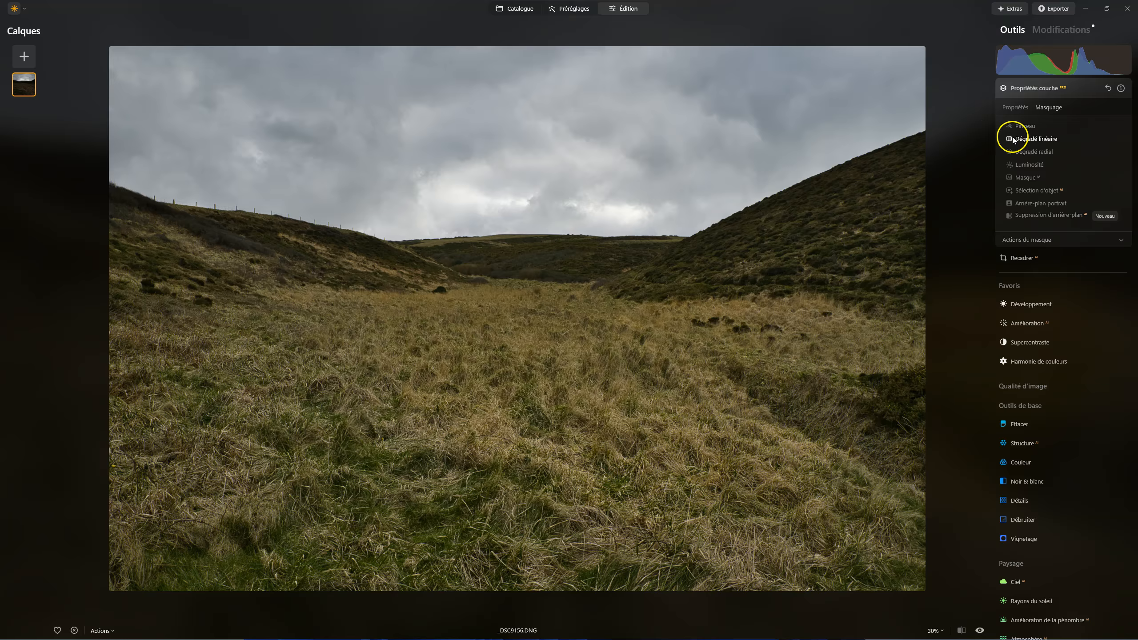
left_click(1016, 126)
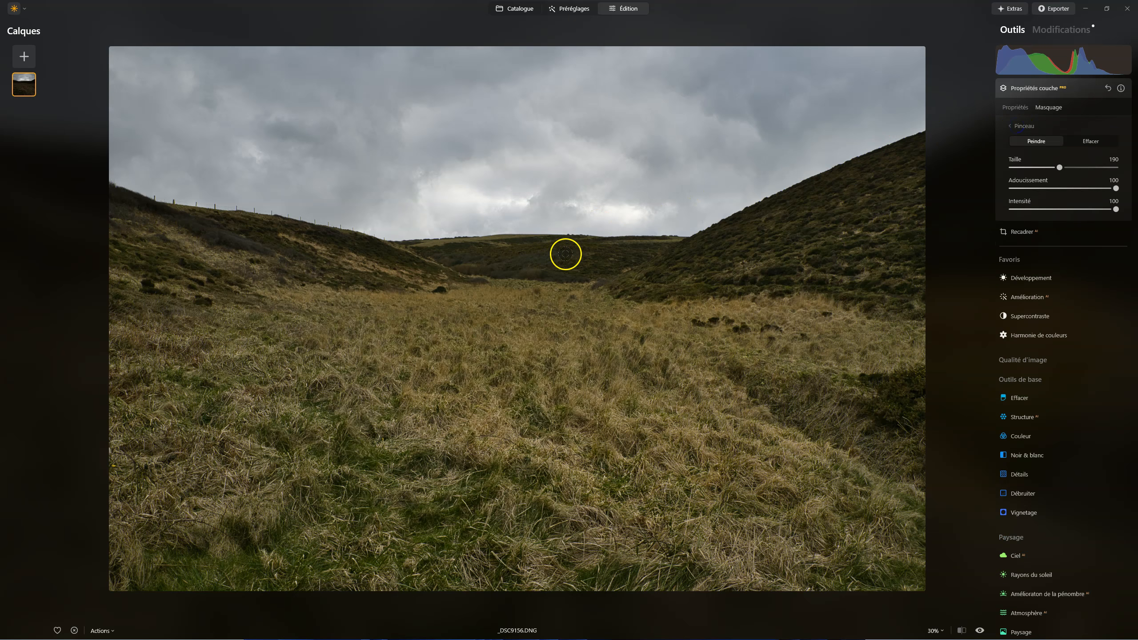
mouse_move(538, 296)
left_mouse_down()
mouse_move(379, 427)
mouse_move(589, 312)
mouse_move(448, 305)
mouse_move(407, 333)
mouse_move(439, 277)
left_mouse_up()
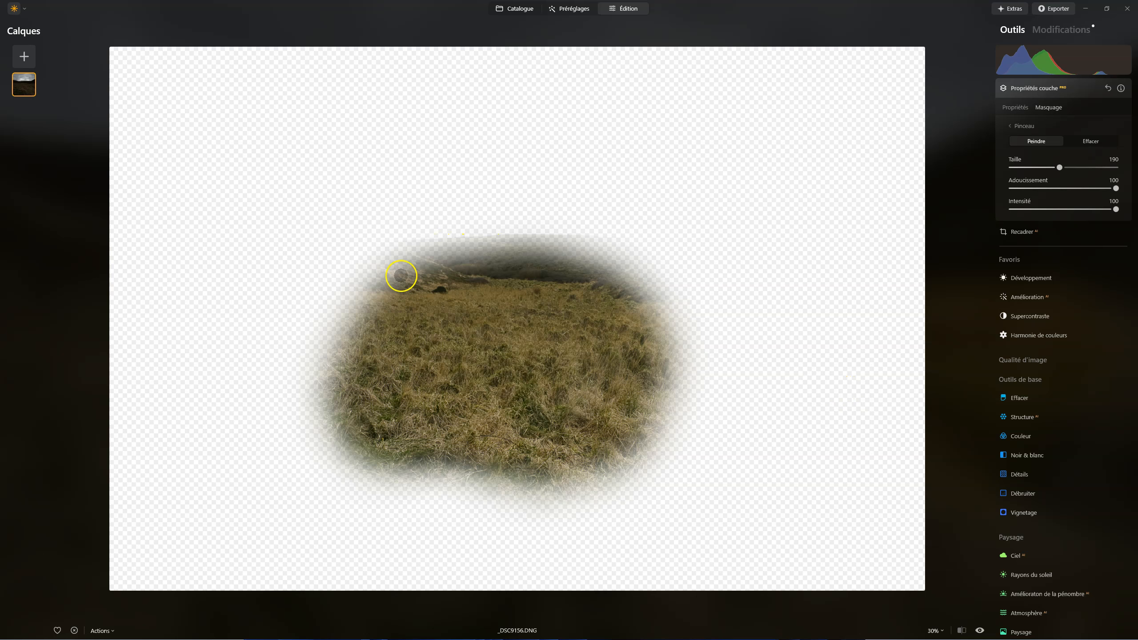
mouse_move(385, 243)
left_mouse_down()
mouse_move(724, 199)
mouse_move(645, 217)
left_mouse_up()
mouse_move(622, 285)
left_mouse_down()
mouse_move(663, 354)
mouse_move(732, 357)
left_mouse_up()
left_click_drag(356, 303, 354, 312)
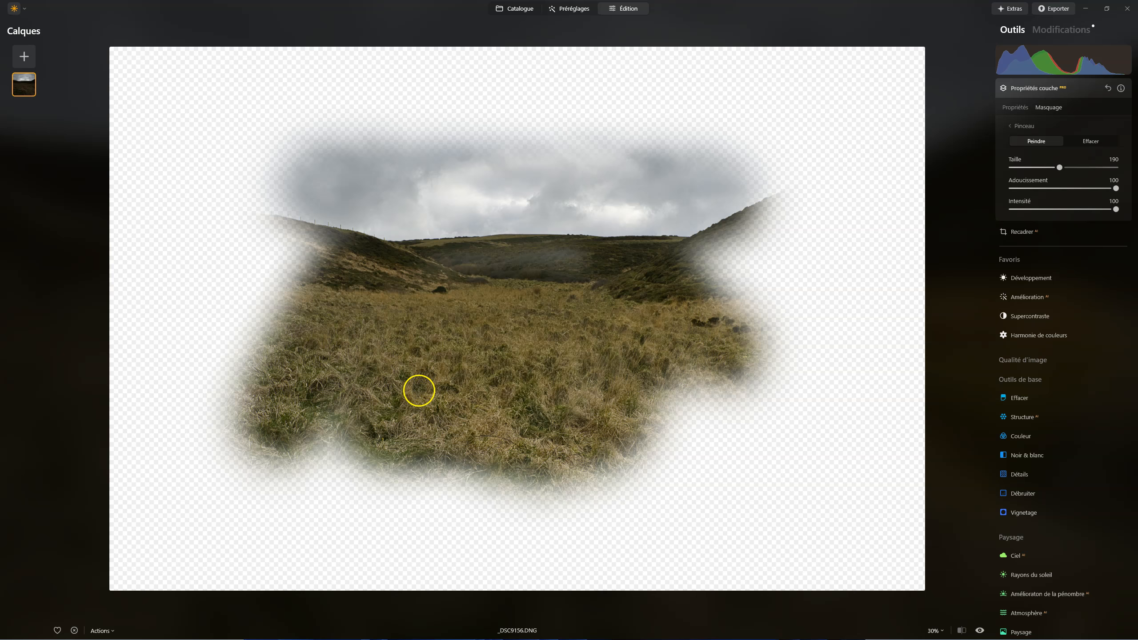
- Erase part of the painted mask over the lower-right grass, and reset the layer's mask
left_click(1091, 142)
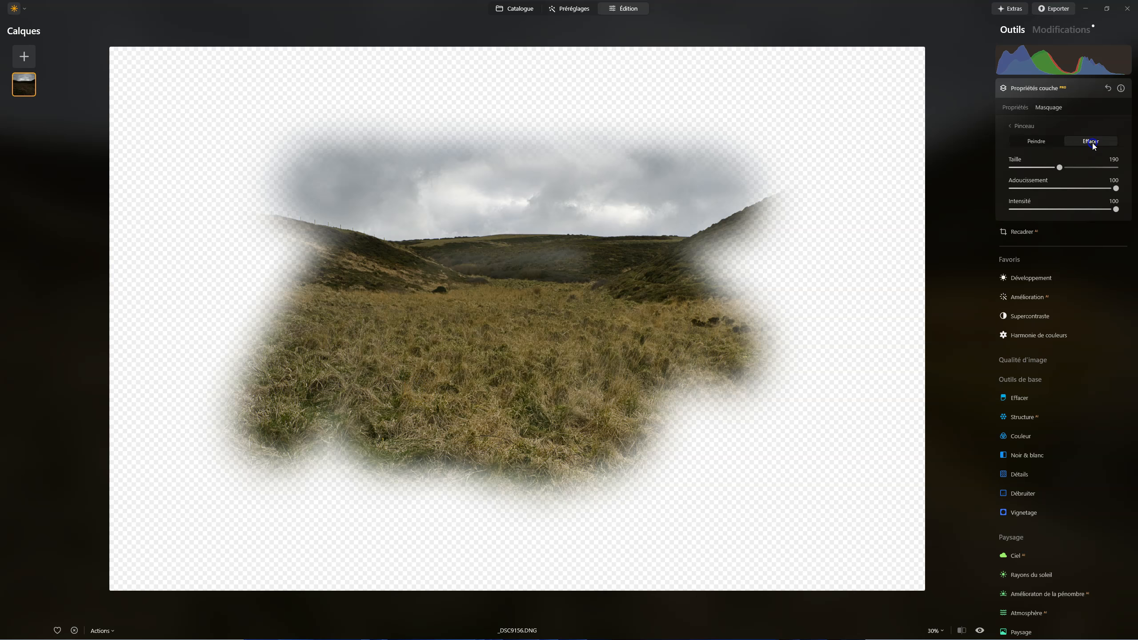
mouse_move(770, 367)
left_mouse_down()
mouse_move(658, 363)
mouse_move(621, 303)
mouse_move(648, 453)
mouse_move(630, 413)
mouse_move(709, 533)
left_mouse_up()
mouse_move(581, 532)
left_mouse_down()
mouse_move(393, 477)
mouse_move(500, 474)
left_mouse_up()
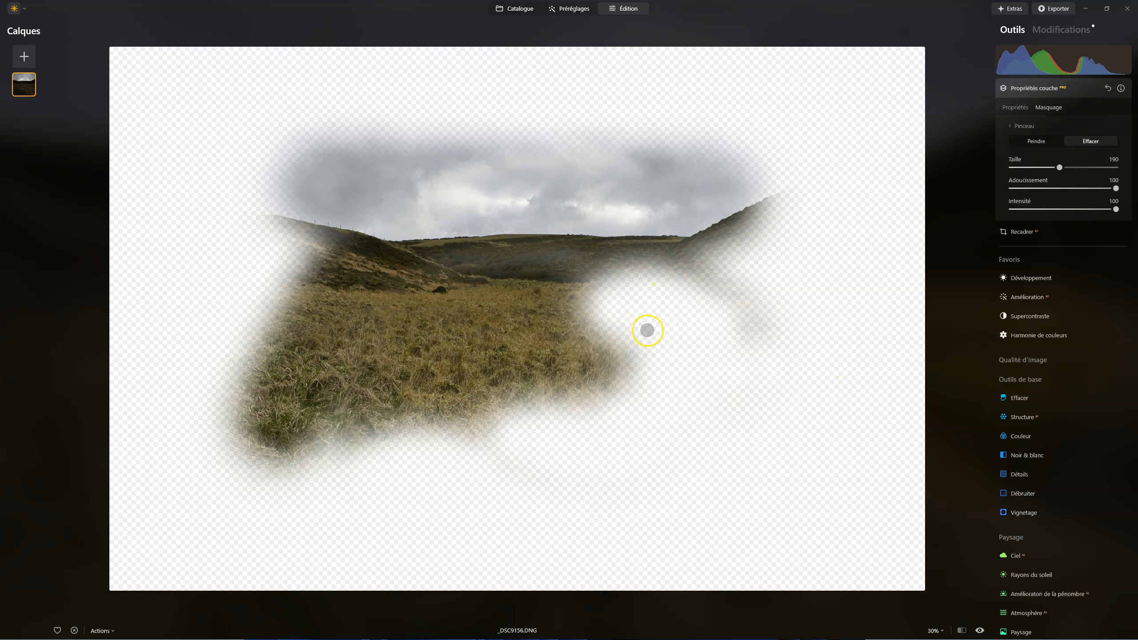
mouse_move(627, 310)
left_mouse_down()
mouse_move(651, 320)
mouse_move(650, 361)
mouse_move(669, 374)
left_mouse_up()
left_click(1106, 88)
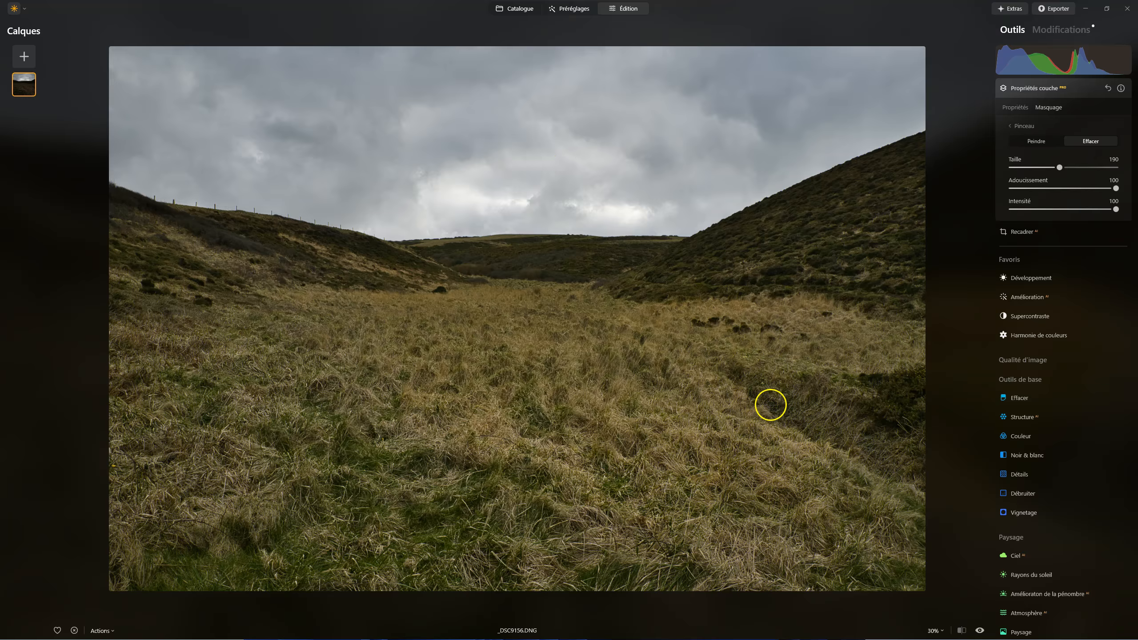
- Try cropping the photo to its lower-left area, and reset the crop to the full image
left_click(1026, 233)
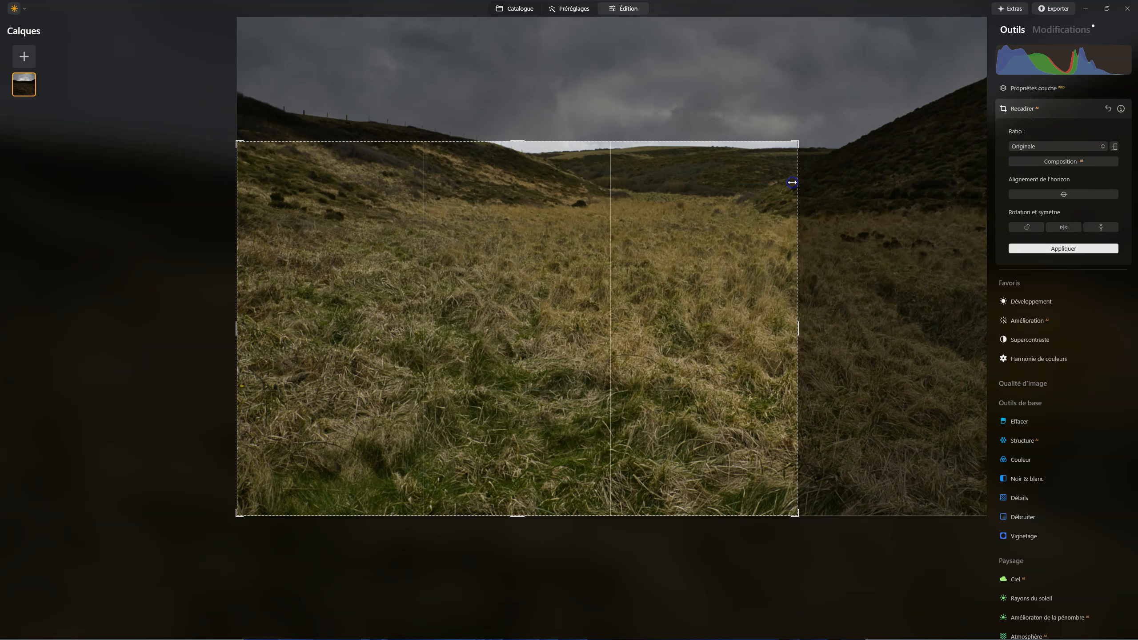
key("Return")
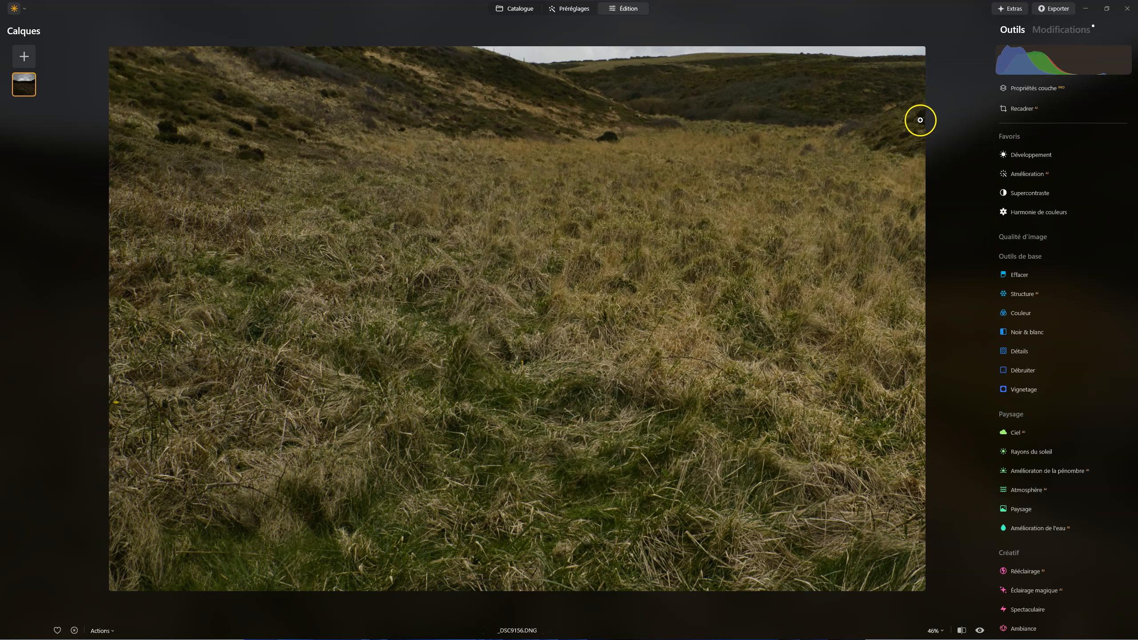
left_click(1003, 108)
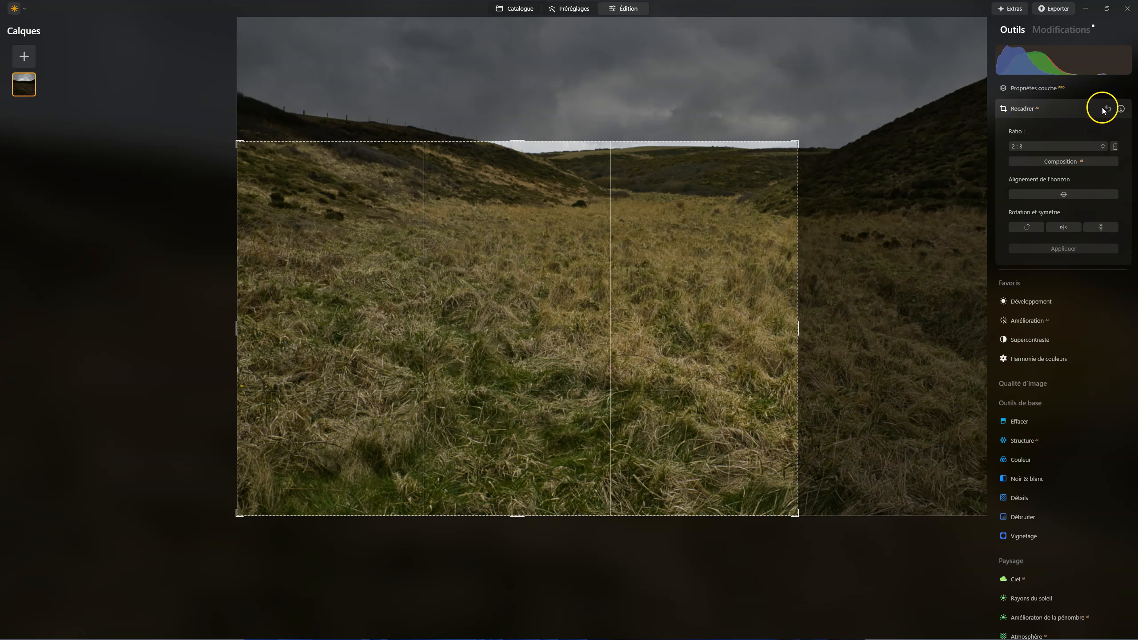
left_click(1104, 109)
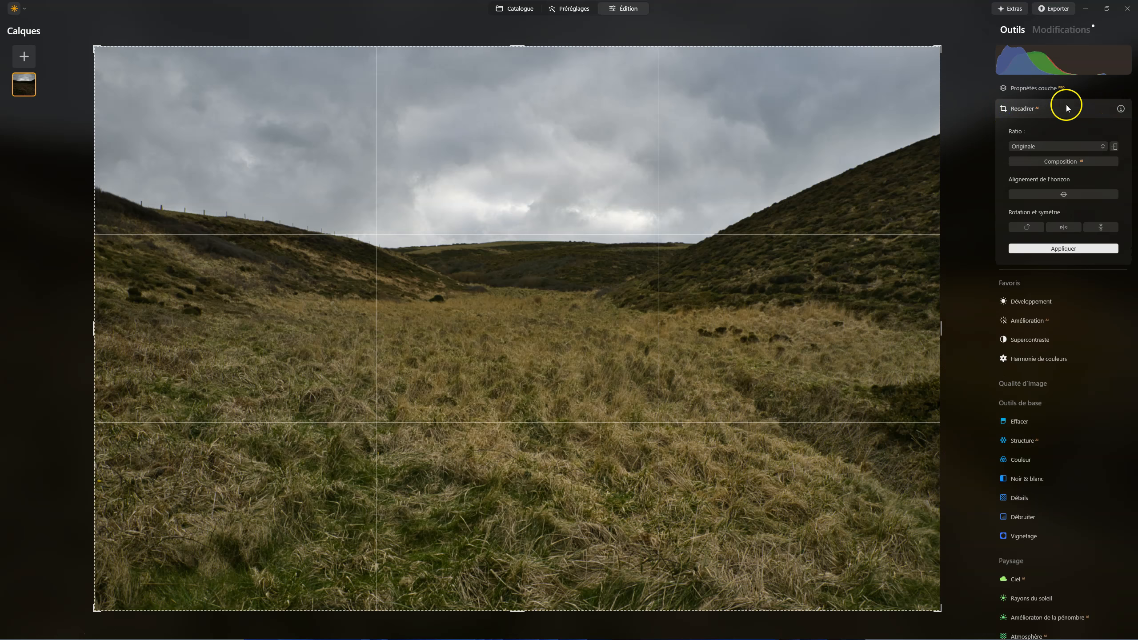
left_click(1017, 108)
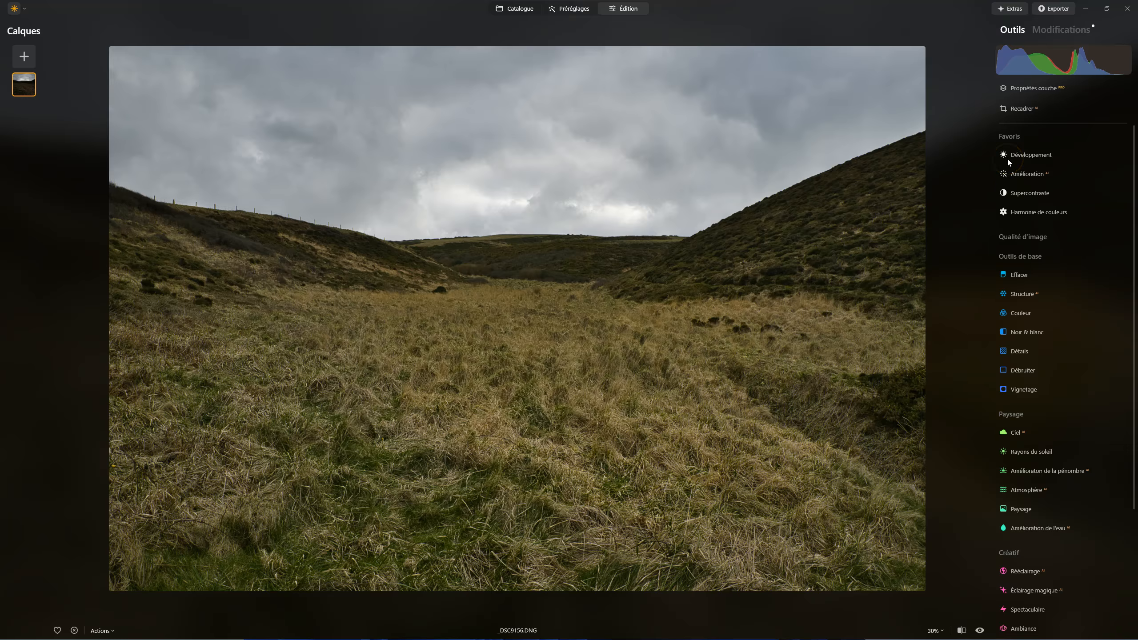
- Look over the photo layer's masking options and return to its properties
left_click(1035, 88)
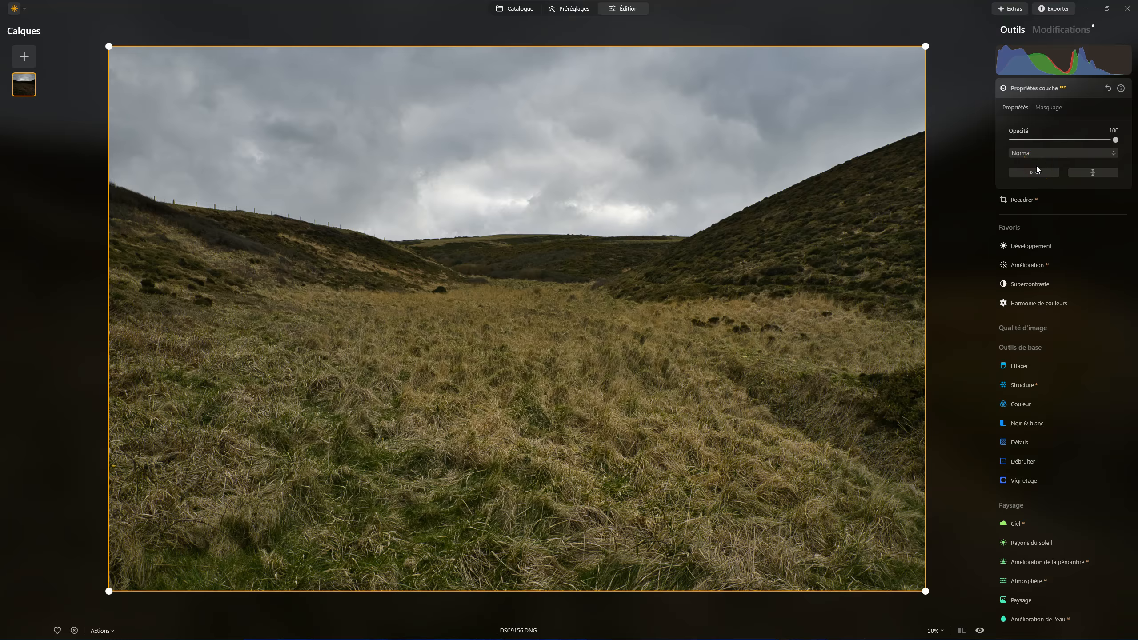
left_click(1061, 109)
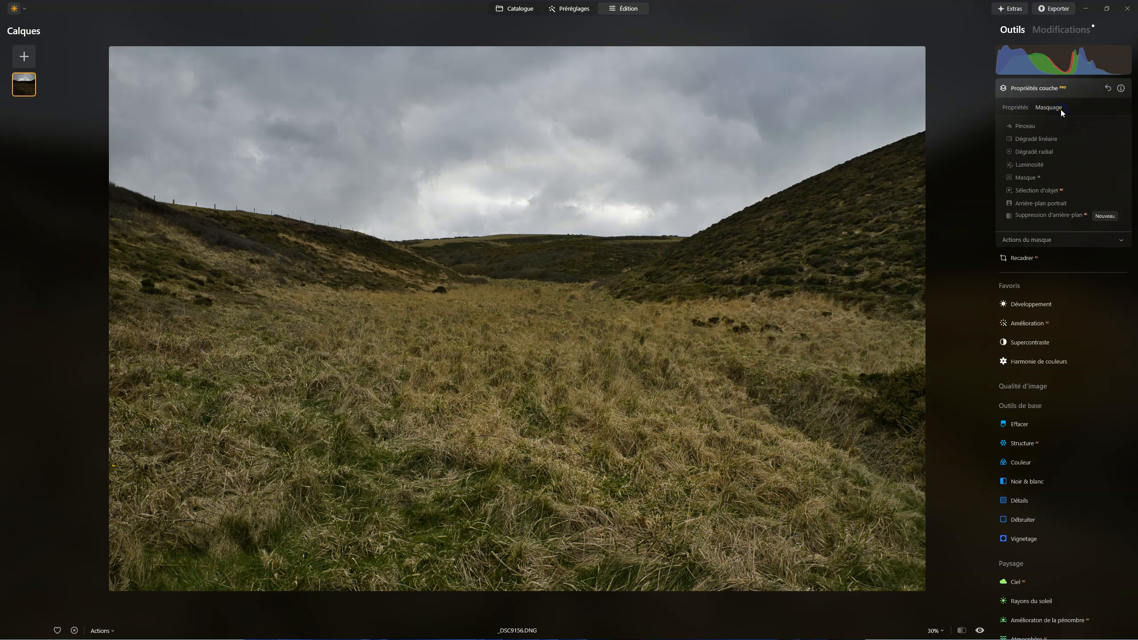
left_click(1017, 109)
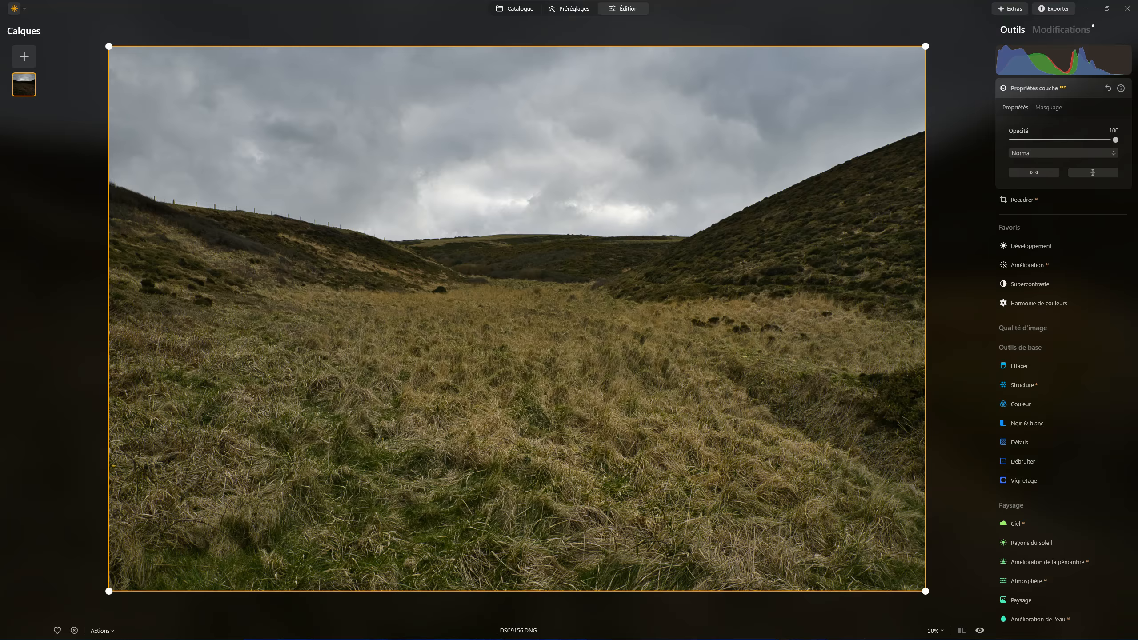
- Hide the photo layer and show it again
right_click(27, 85)
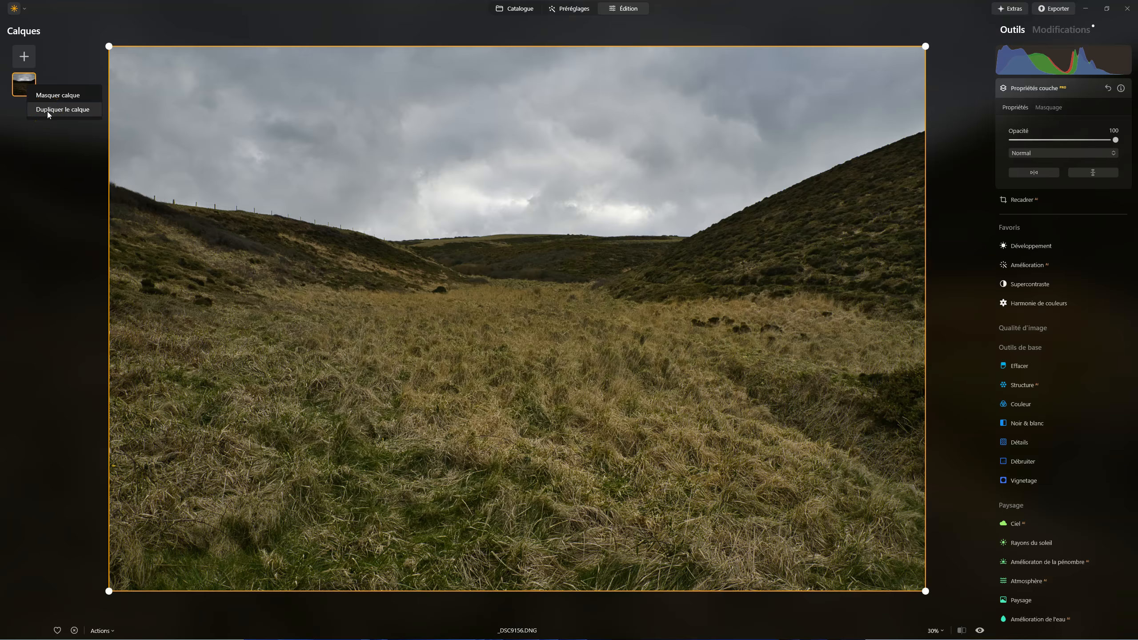
left_click(50, 100)
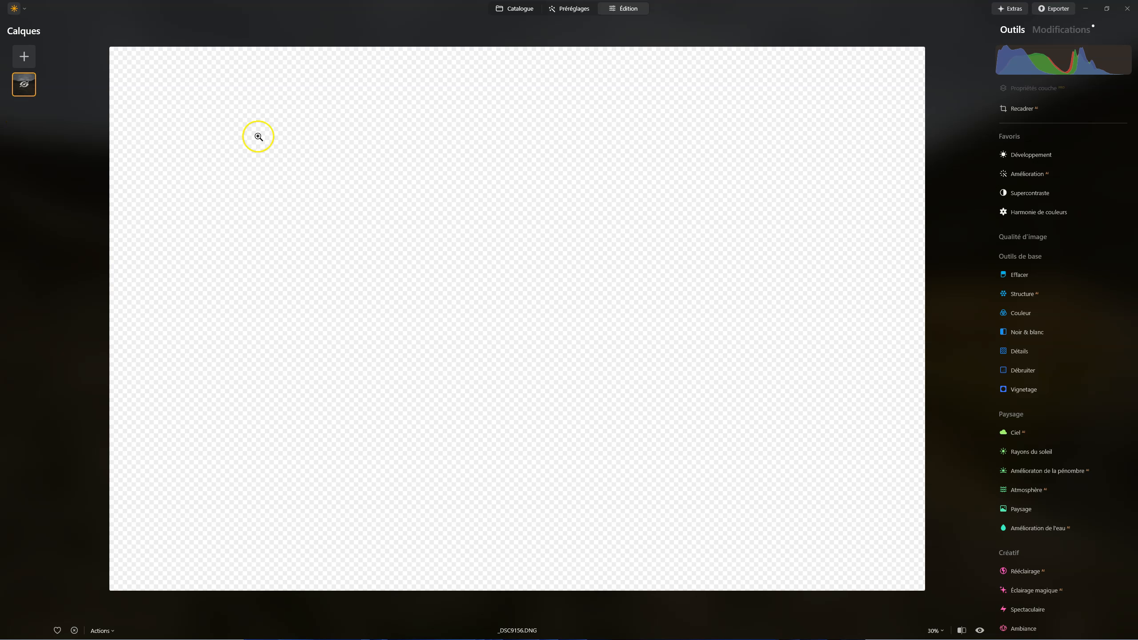
right_click(35, 85)
left_click(49, 92)
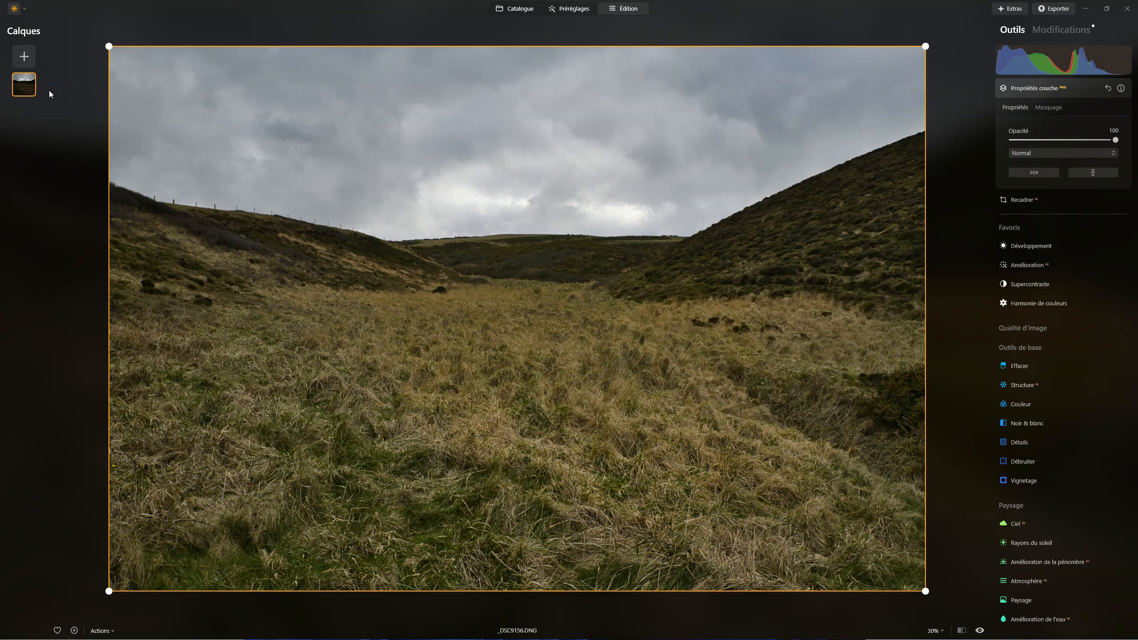
- Duplicate the photo layer and select the upper copy
left_click(24, 88)
right_click(24, 88)
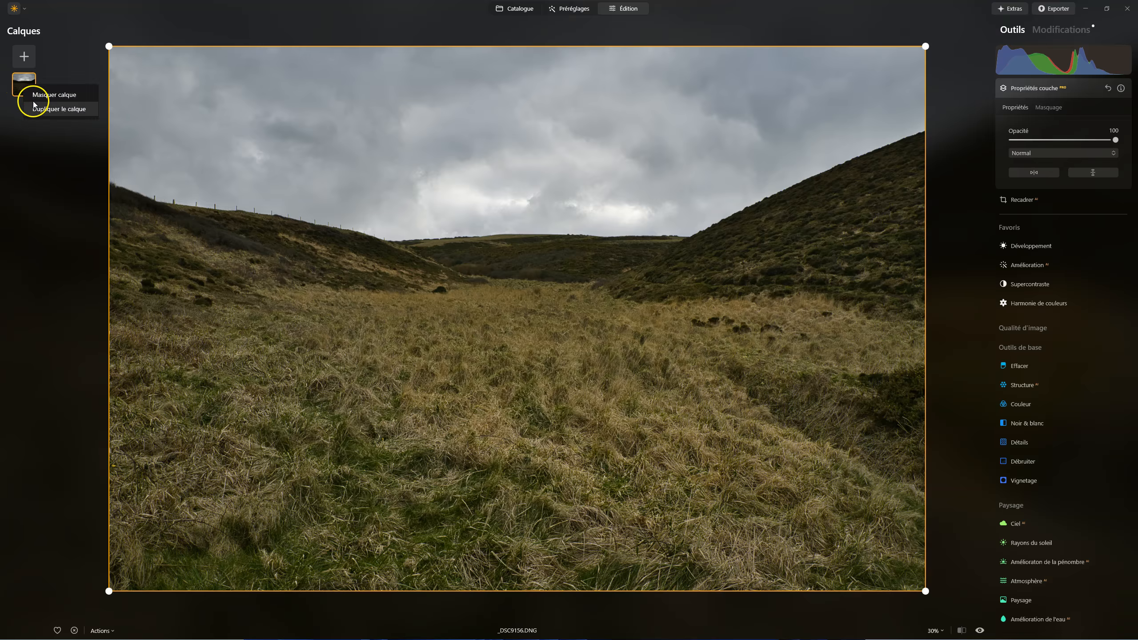
left_click(35, 109)
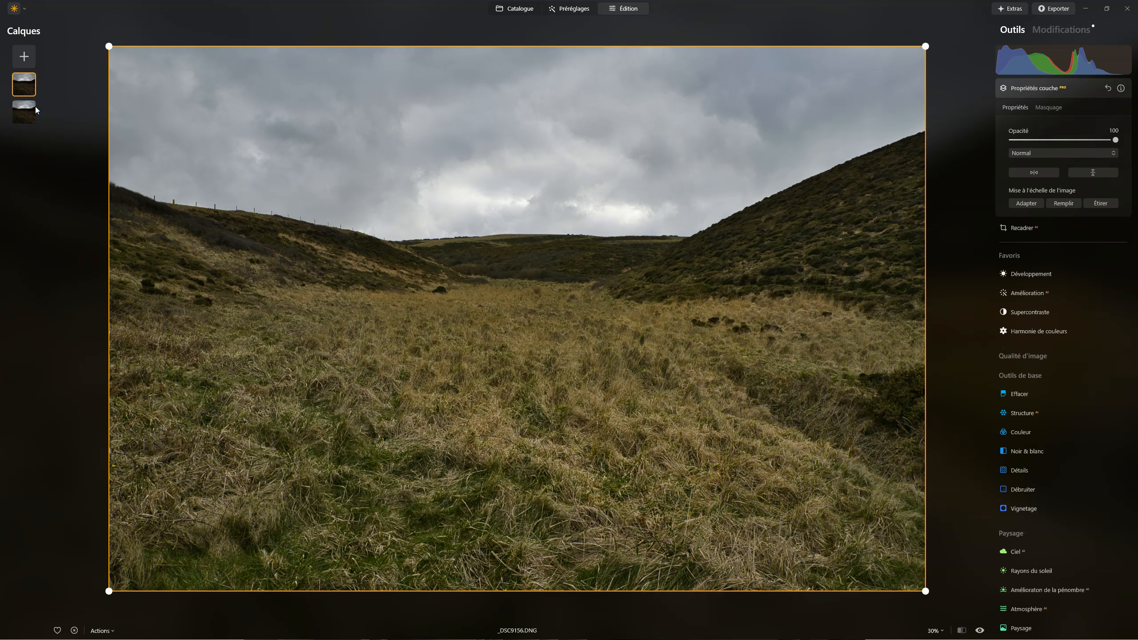
left_click(36, 107)
left_click(28, 81)
- Turn the upper layer black by lowering the curve's white point all the way down in Développement
left_click(1028, 275)
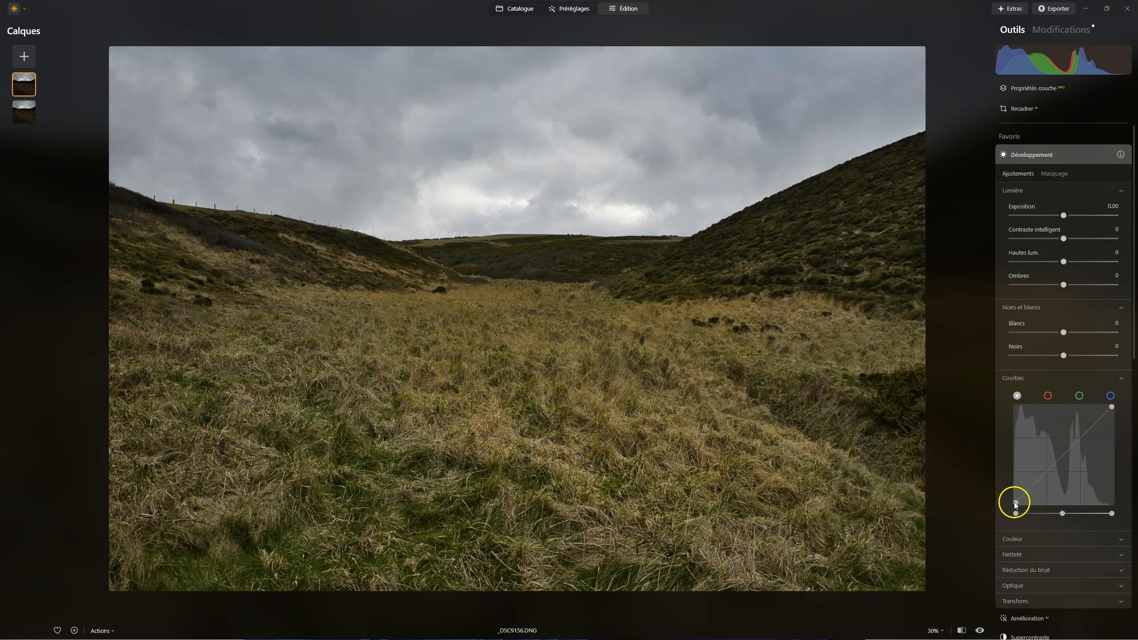
left_click_drag(1112, 409, 1135, 534)
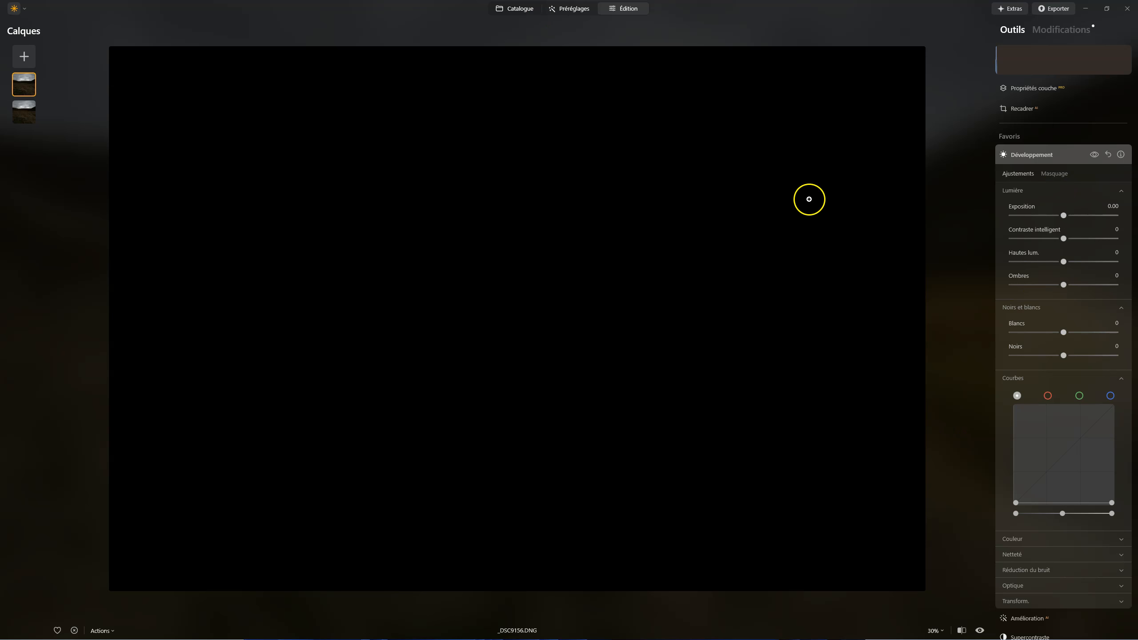
left_click(1050, 155)
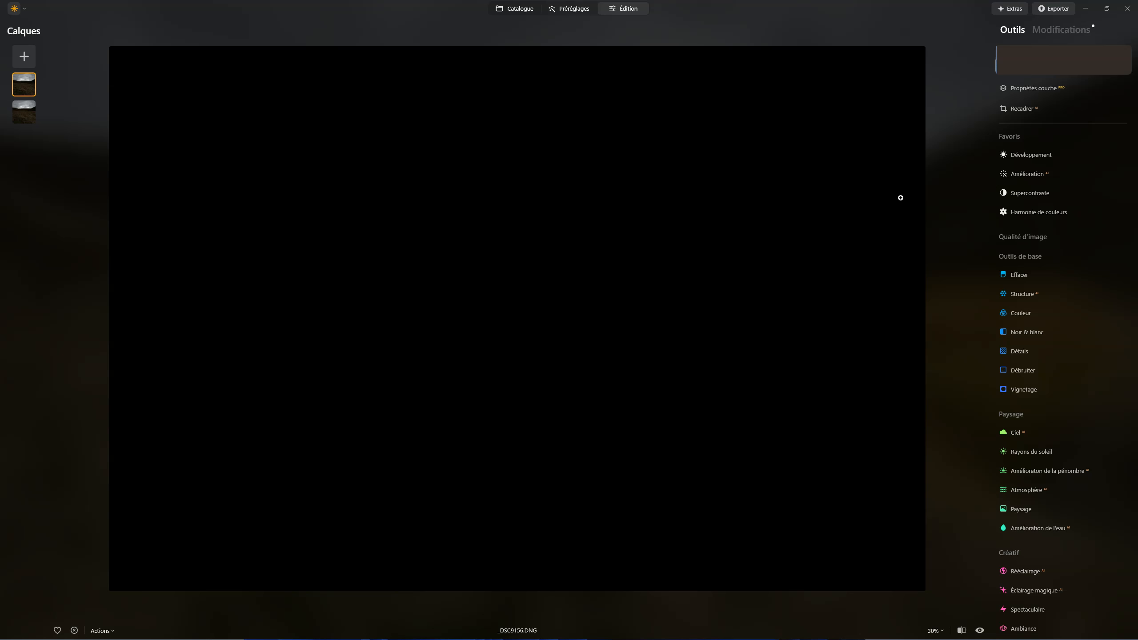
- Try the black layer's opacity at 47 and 0, and restore it to 100
left_click(1042, 88)
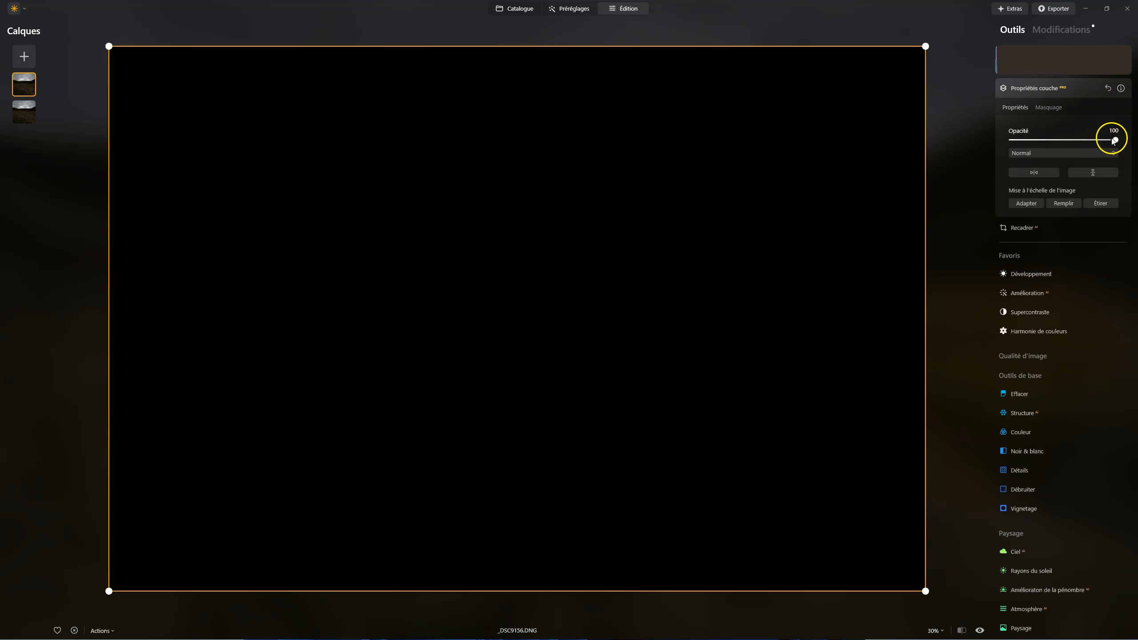
left_click(1116, 141)
mouse_move(1115, 141)
left_mouse_down()
mouse_move(1069, 142)
mouse_move(1122, 139)
left_mouse_up()
left_click_drag(1121, 139, 1061, 141)
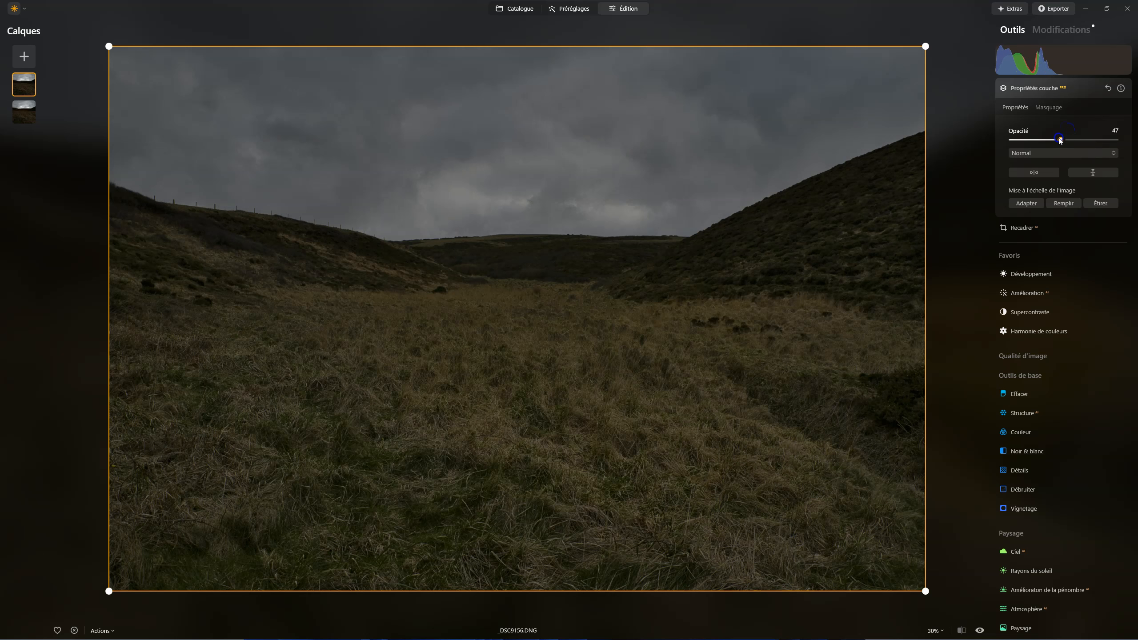
left_click_drag(1059, 140, 1003, 129)
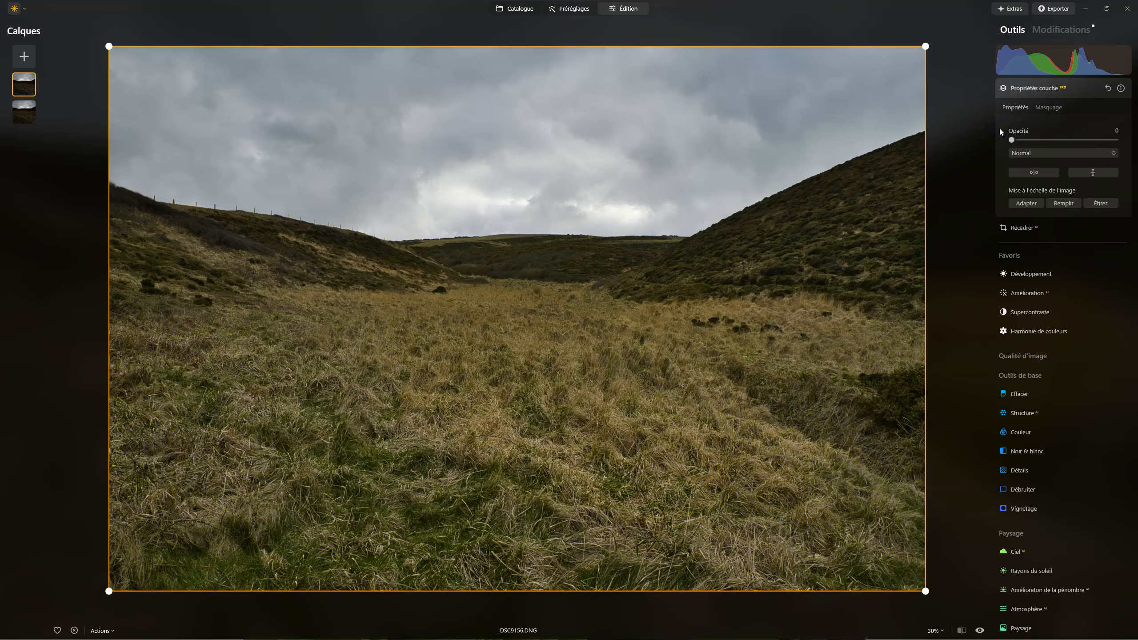
left_click_drag(1014, 140, 1115, 140)
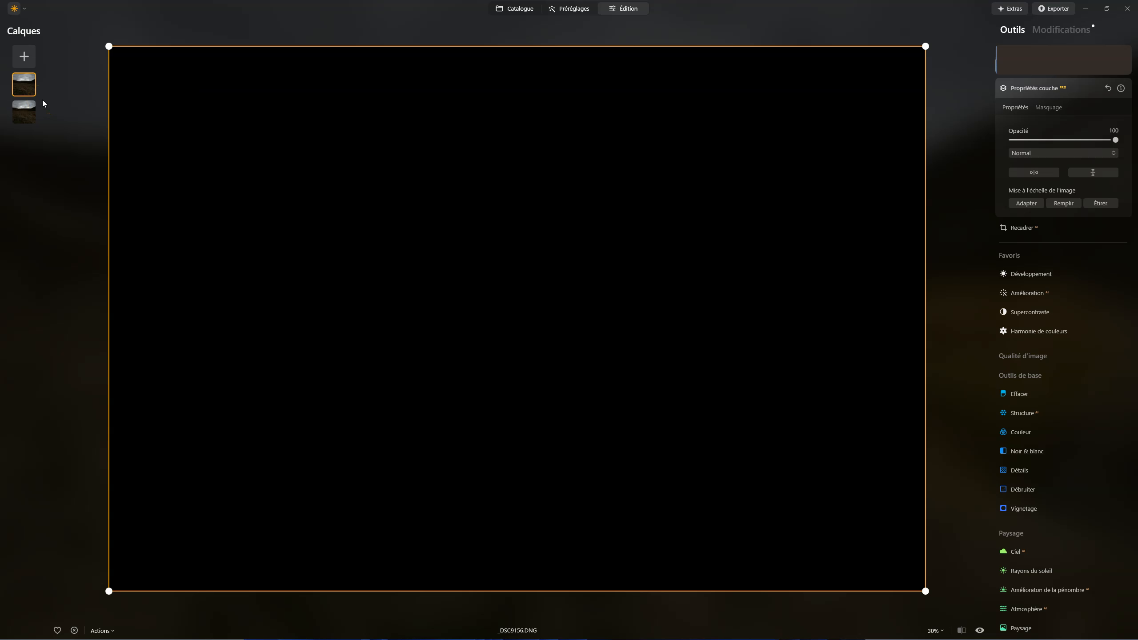
- Move the black layer beneath the unedited photo layer
left_click(23, 86)
left_click_drag(23, 90, 18, 118)
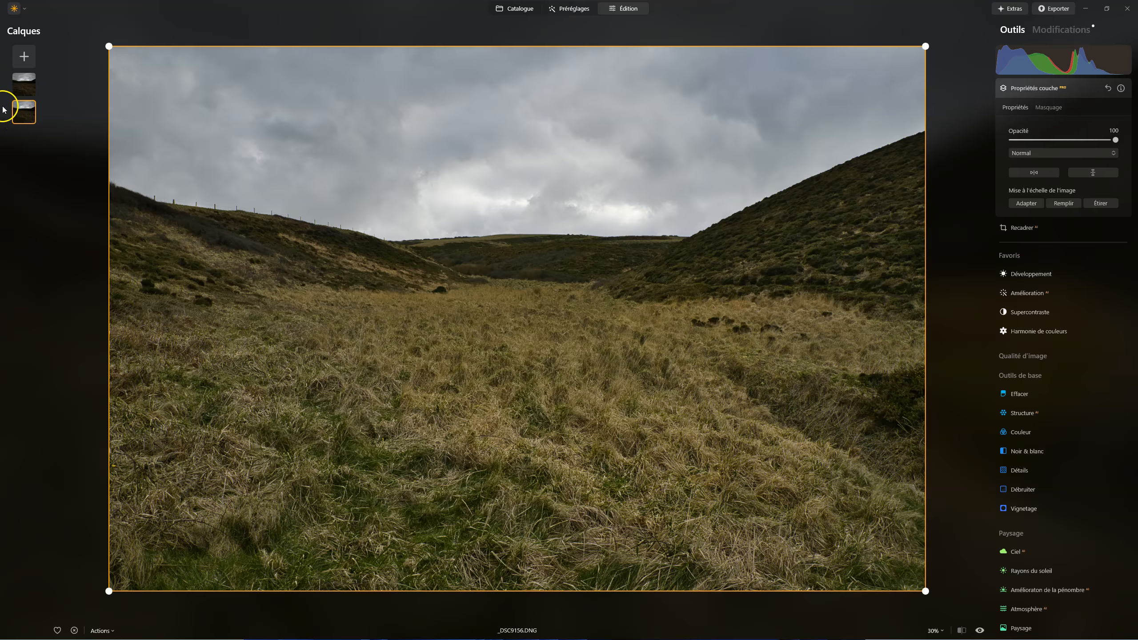
left_click(23, 87)
mouse_move(24, 88)
left_mouse_down()
mouse_move(18, 121)
mouse_move(36, 94)
mouse_move(26, 88)
left_mouse_up()
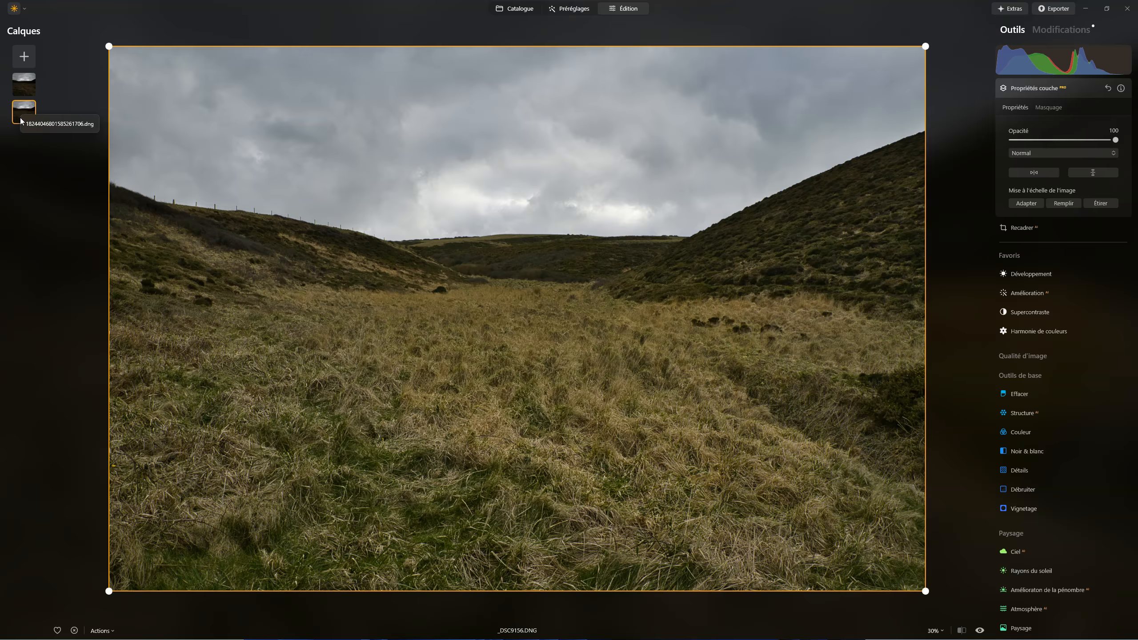
- Try the upper photo layer's opacity at 0, restore it to 100, and look over the available blend modes
left_click(32, 90)
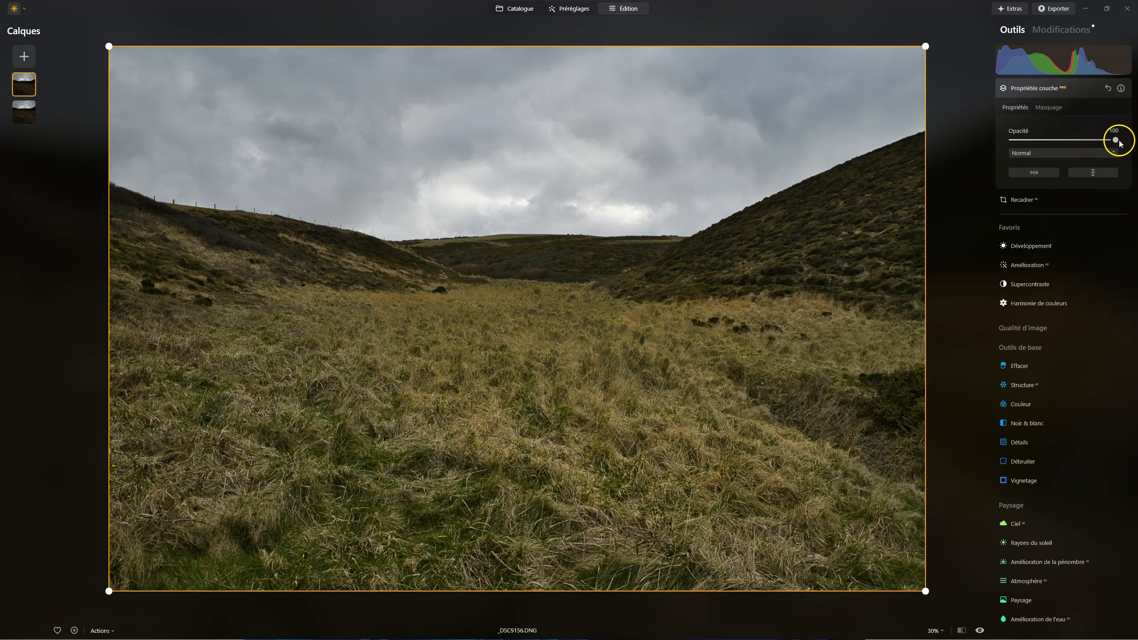
left_click_drag(1117, 142, 1005, 136)
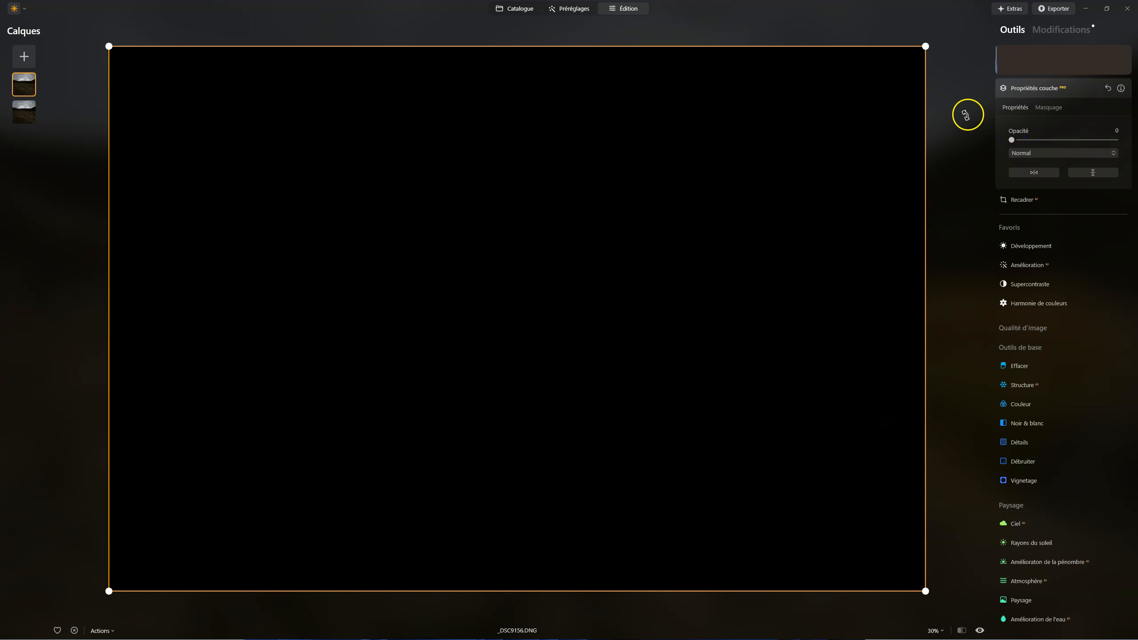
left_click_drag(1011, 140, 1136, 142)
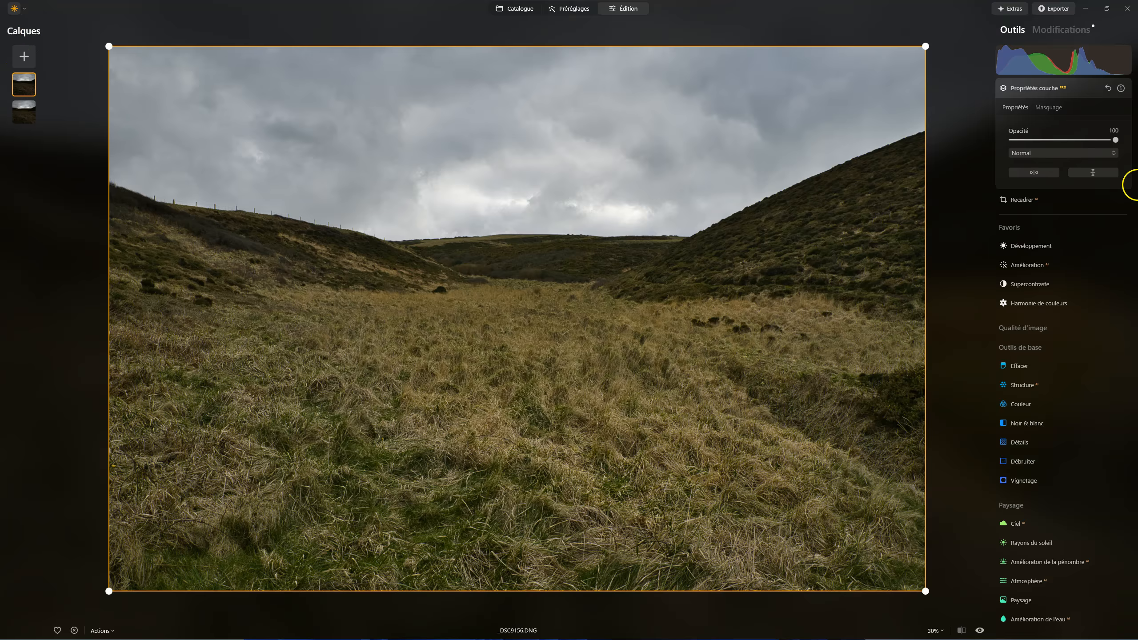
left_click(1078, 153)
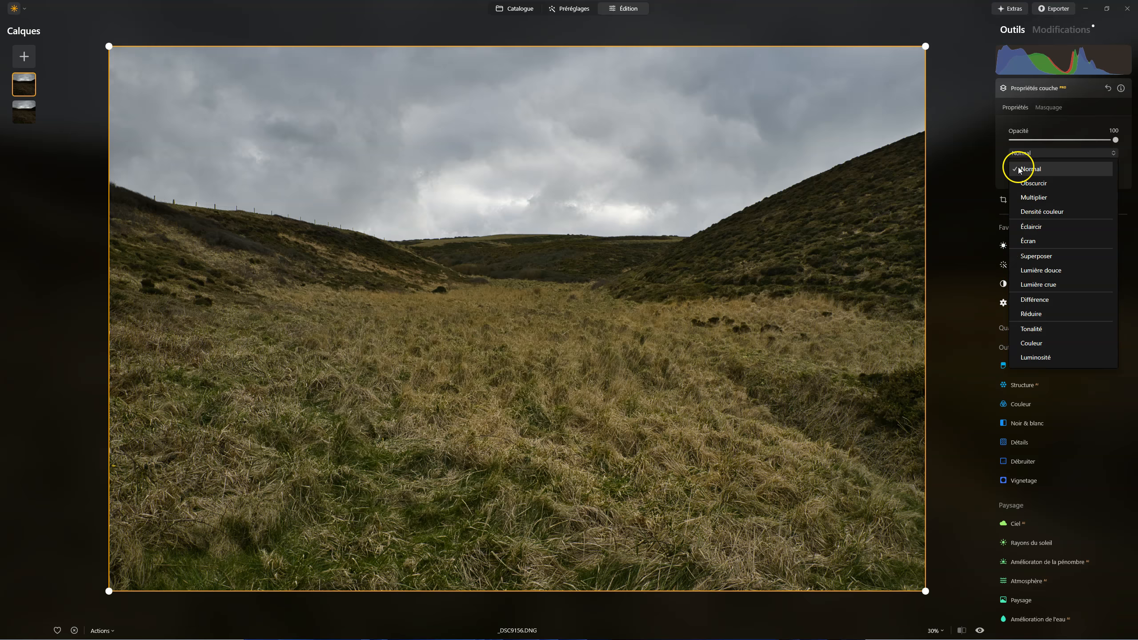
left_click(1017, 118)
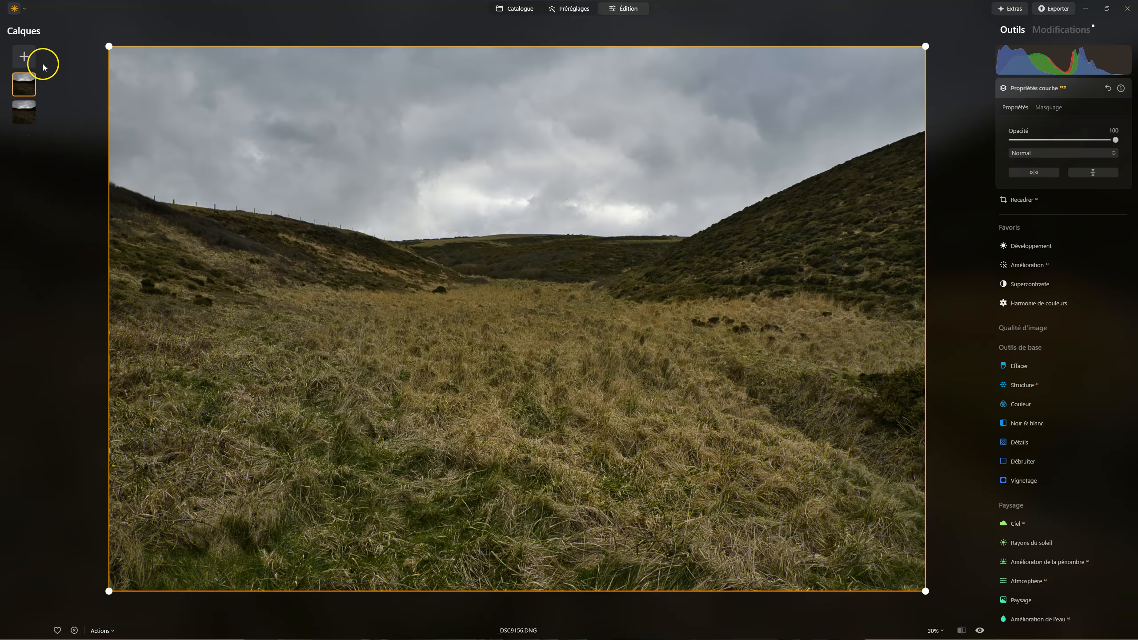
- Return the black layer to the top of the stack and remove its Développement adjustment
left_click_drag(31, 81, 26, 124)
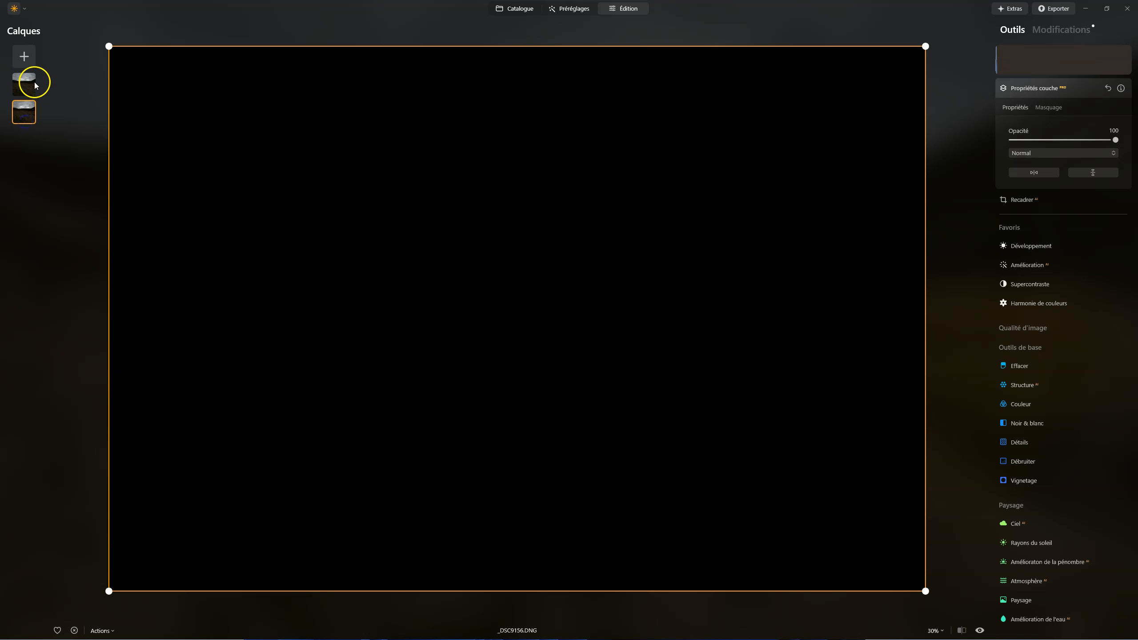
left_click(20, 86)
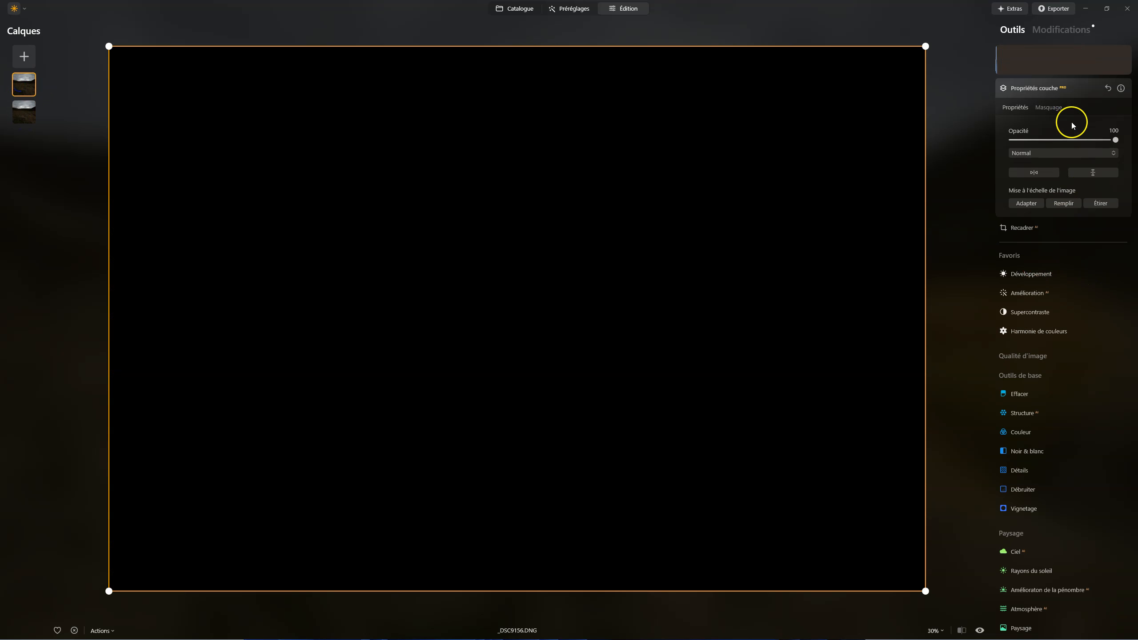
left_click(1056, 31)
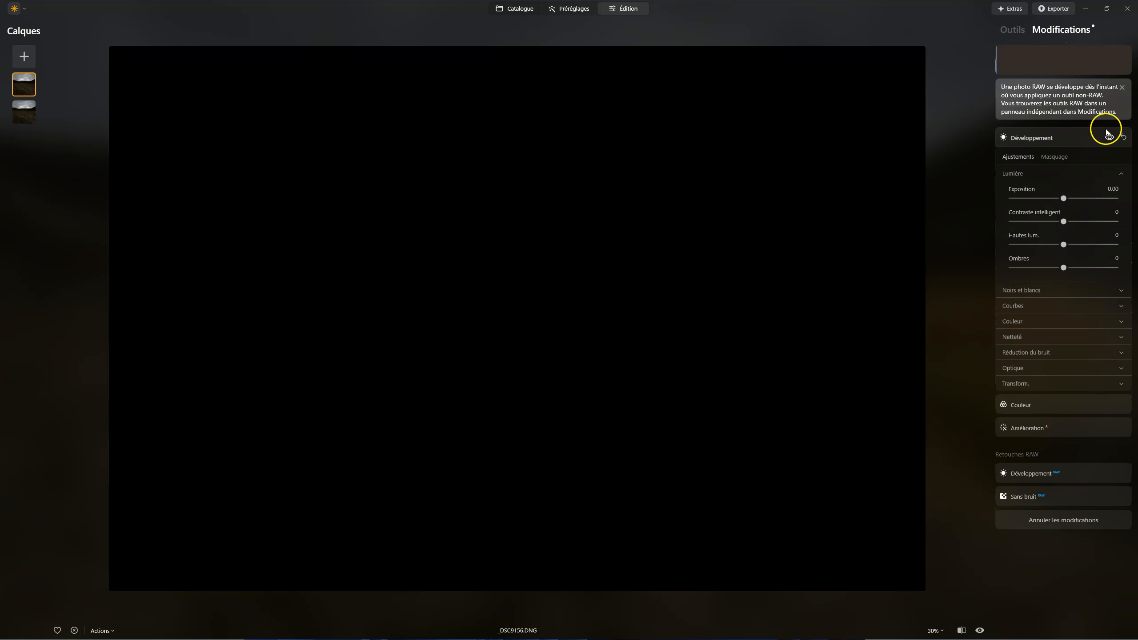
left_click(1123, 138)
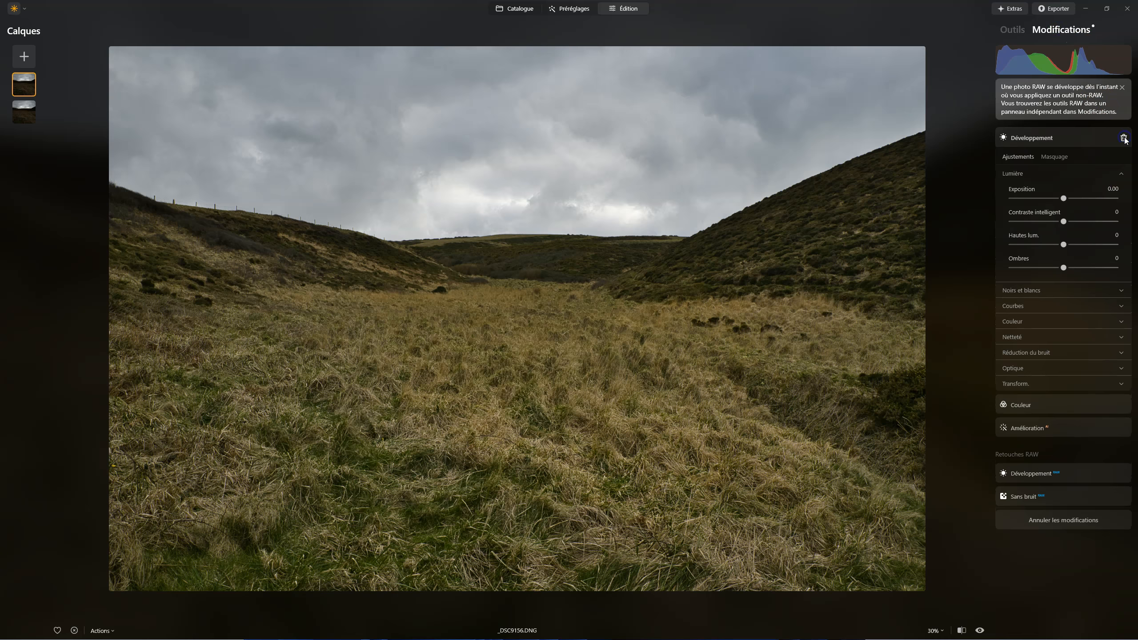
left_click(1123, 138)
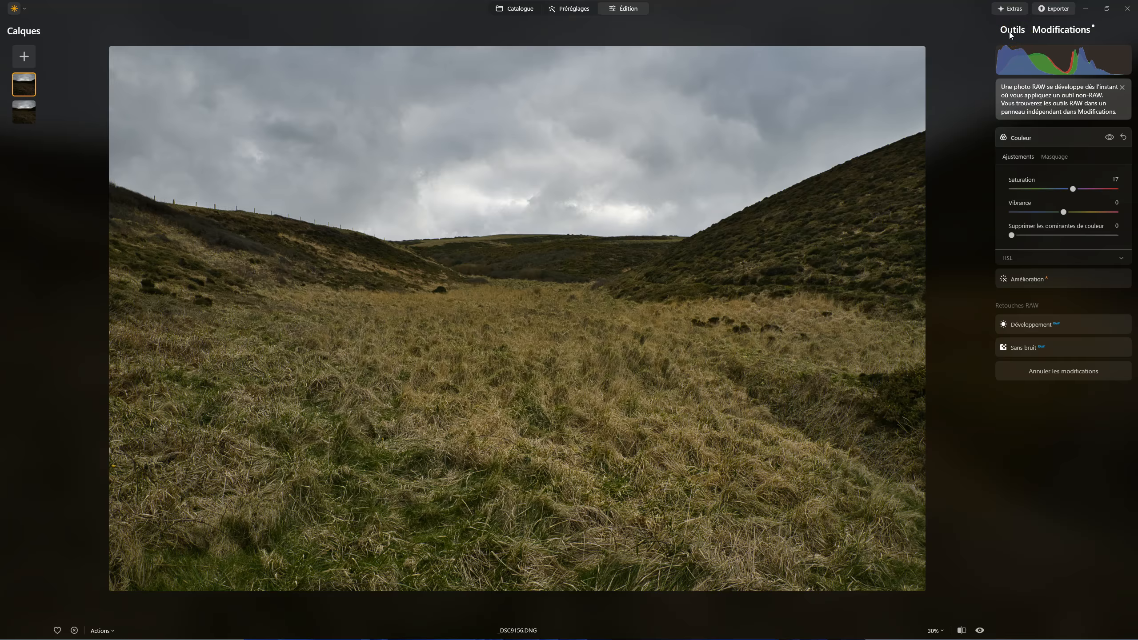
- Set Accent to 41 in the upper layer's Amélioration tool
left_click(1006, 30)
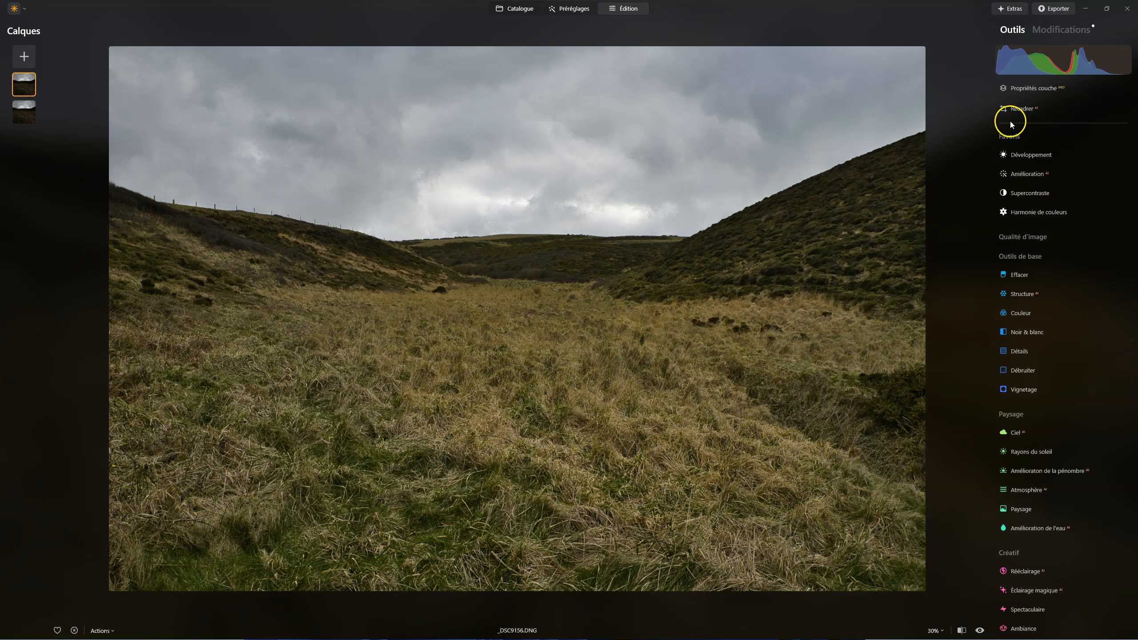
left_click(1026, 174)
left_click_drag(1013, 224, 1054, 224)
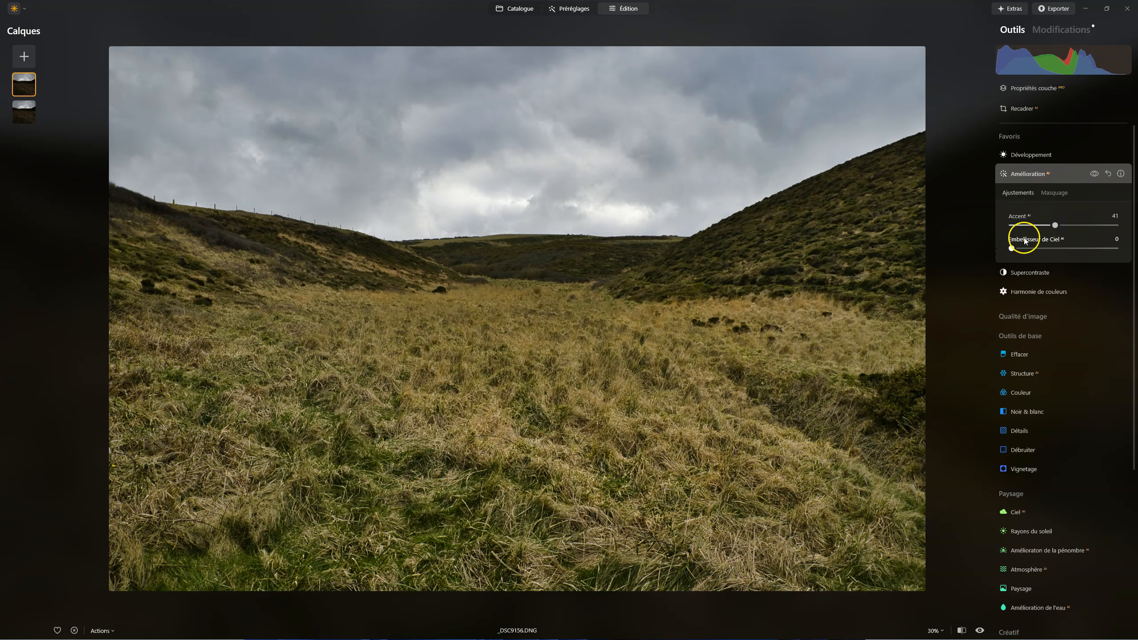
- In the upper layer's Couleur HSL hues, set Vert to -76 and shift Orange toward red
left_click(1020, 393)
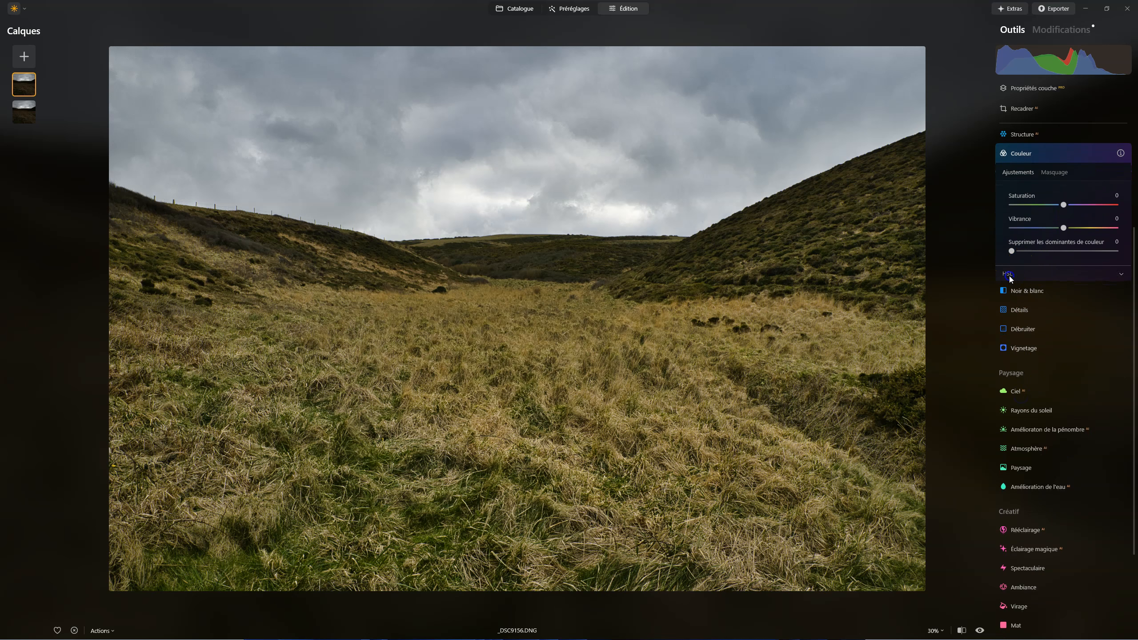
left_click_drag(1064, 384, 1024, 383)
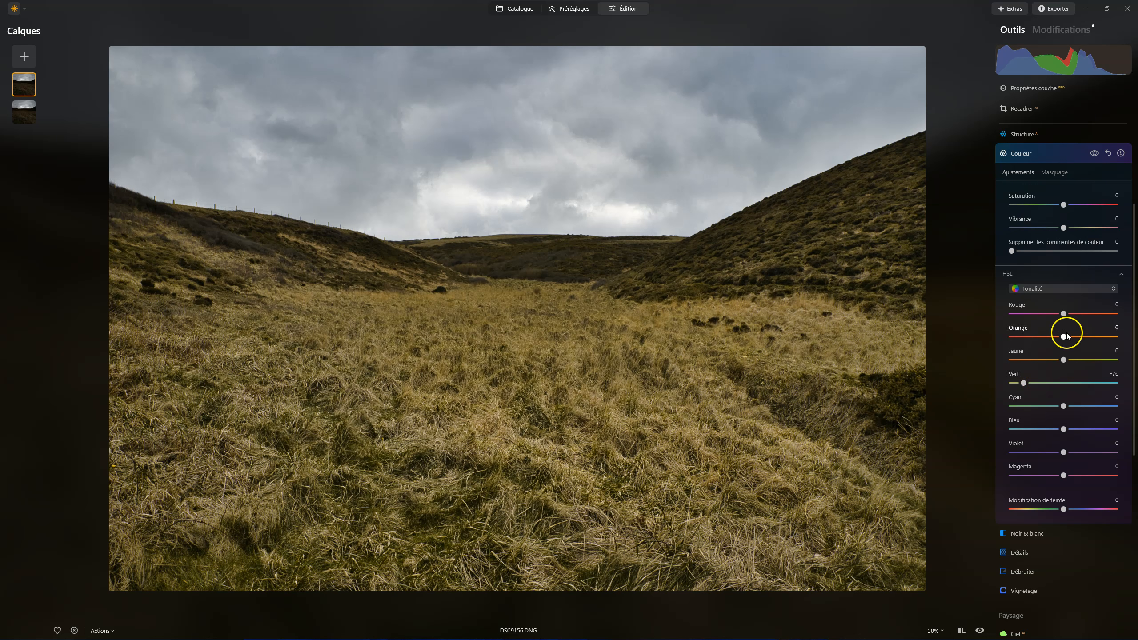
left_click_drag(1065, 337, 1049, 360)
- Compare the photo with and without the Couleur adjustment several times, and collapse the tool
left_click(1095, 153)
left_click(1095, 154)
left_click(1095, 153)
left_click(1095, 153)
left_click(1095, 154)
left_click(1095, 153)
left_click(1037, 153)
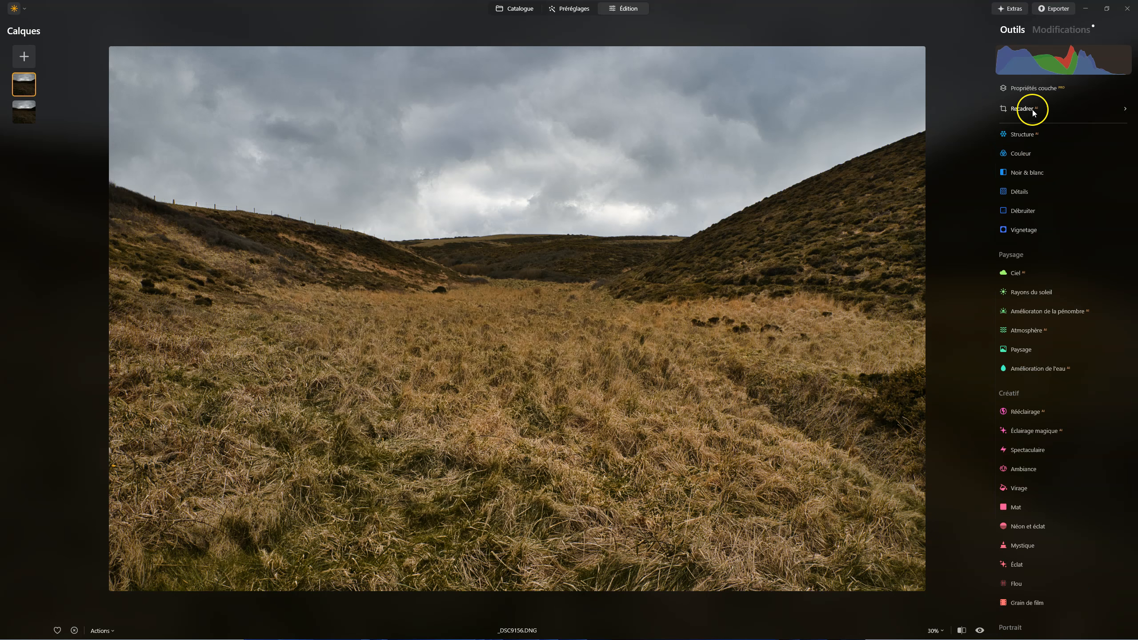
- Lower the edited upper layer's opacity to 0 and restore it to 100
left_click(1032, 89)
left_click_drag(1074, 137, 919, 127)
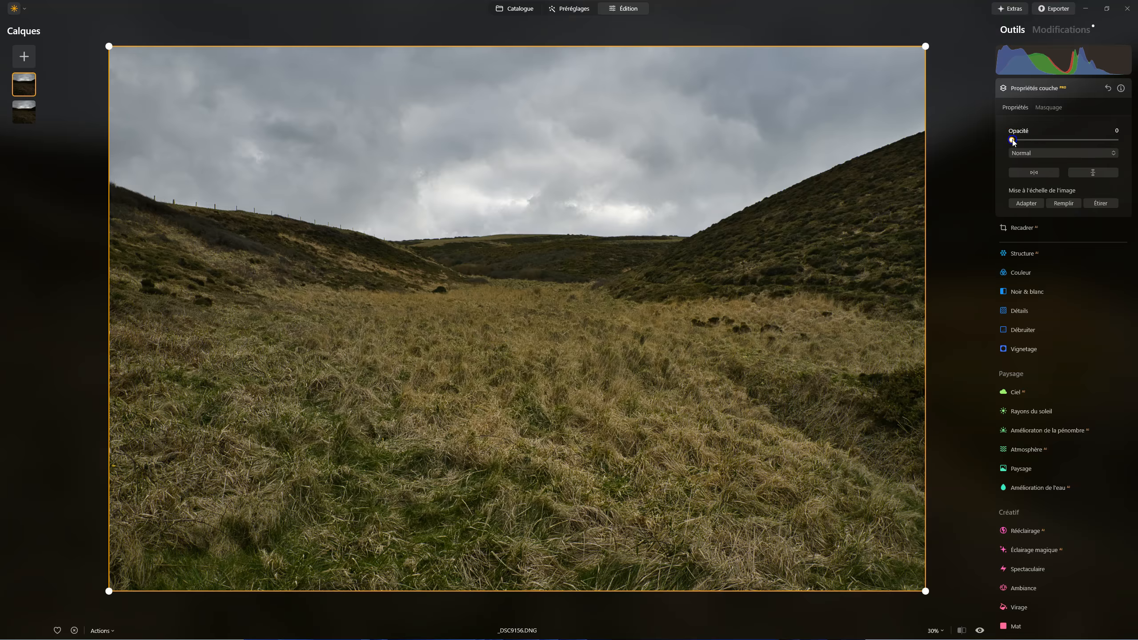
left_click_drag(1033, 135, 1136, 131)
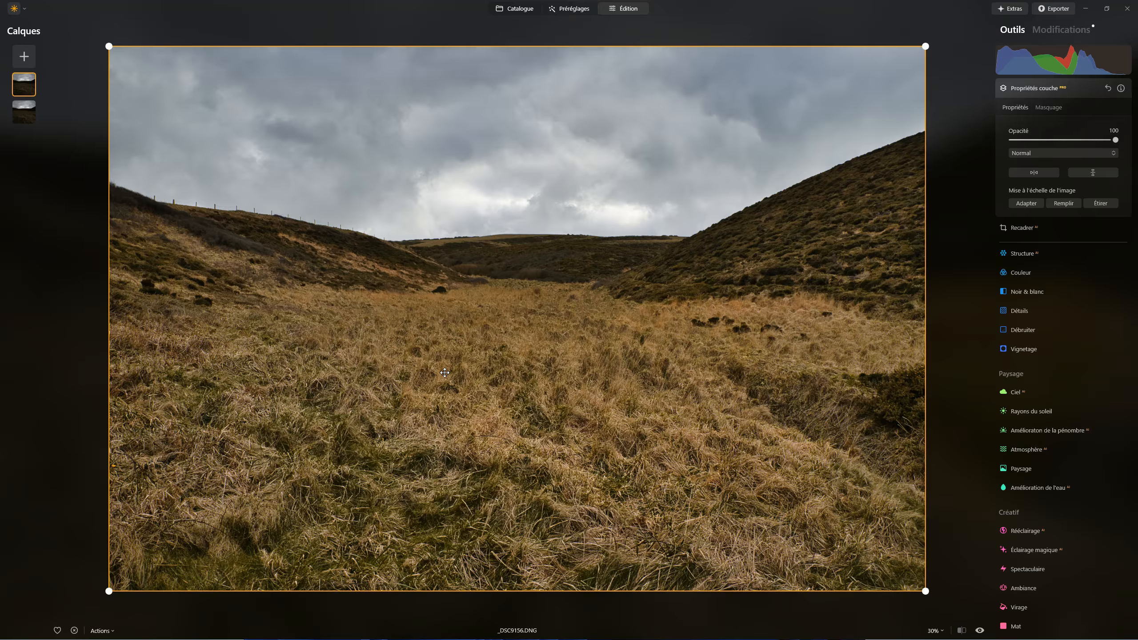
- Set the upper layer's blend mode to Multiplier and its opacity to 33
left_click(1036, 153)
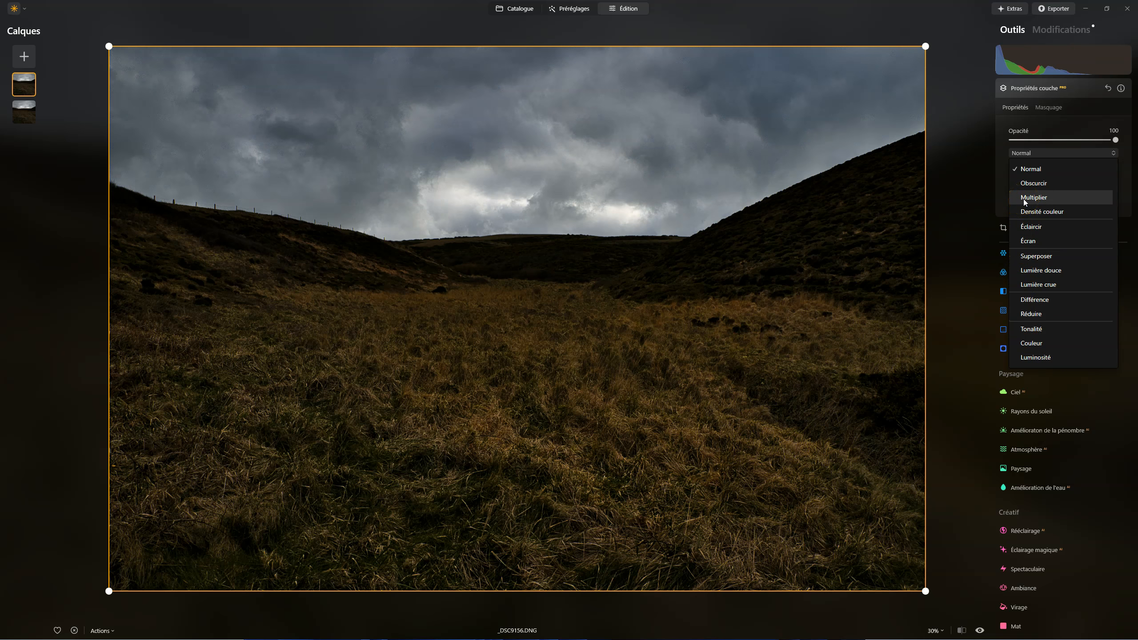
left_click(1023, 198)
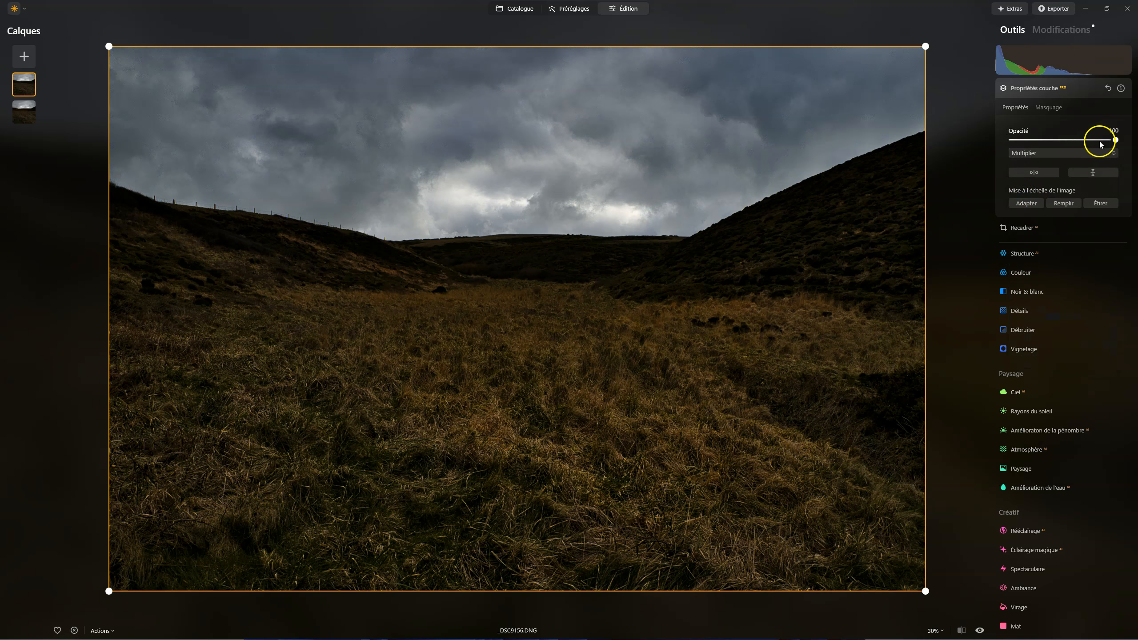
left_click_drag(1106, 140, 1062, 120)
left_click_drag(1046, 121, 1052, 121)
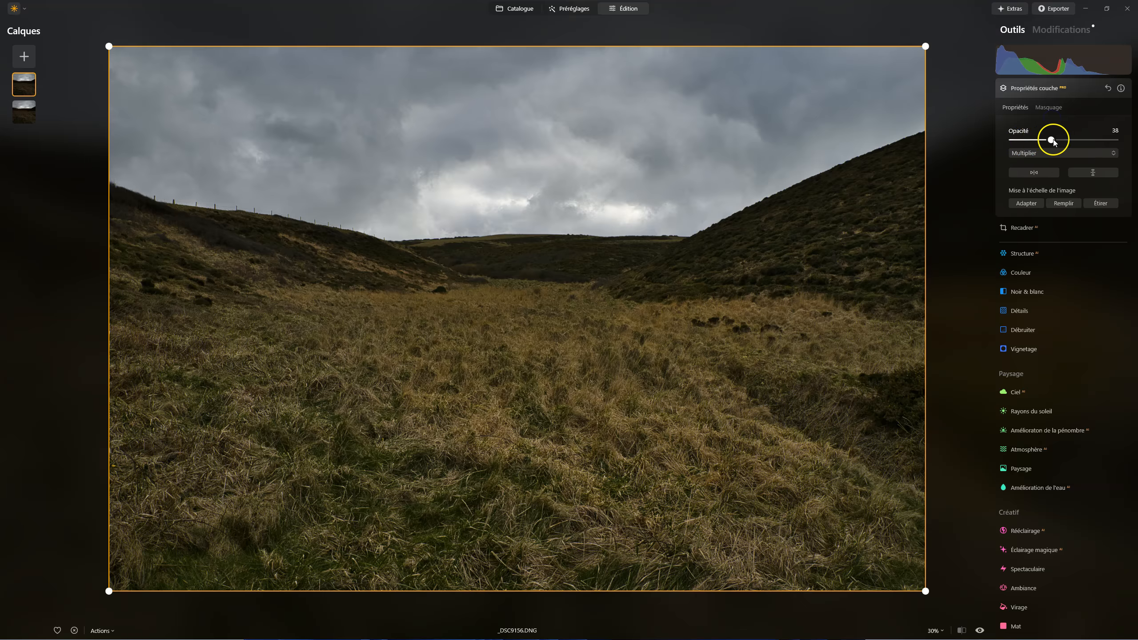
mouse_move(1055, 139)
left_mouse_down()
mouse_move(1072, 137)
mouse_move(1024, 134)
mouse_move(1047, 131)
left_mouse_up()
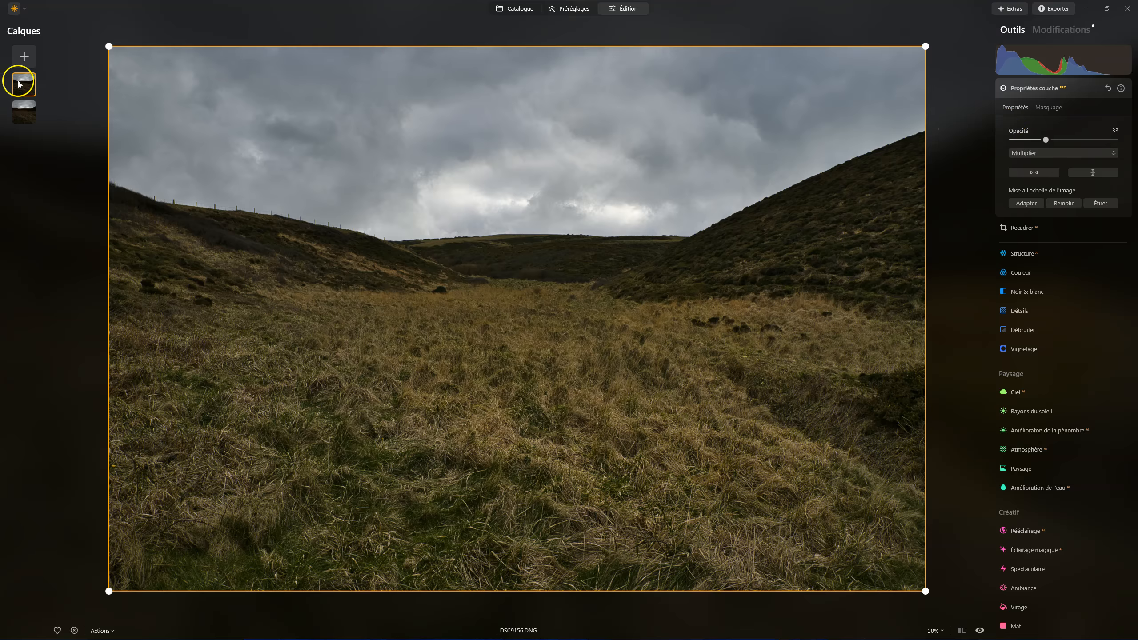
- Hide the upper layer and show it again to compare the photo with and without it
right_click(20, 85)
left_click(30, 91)
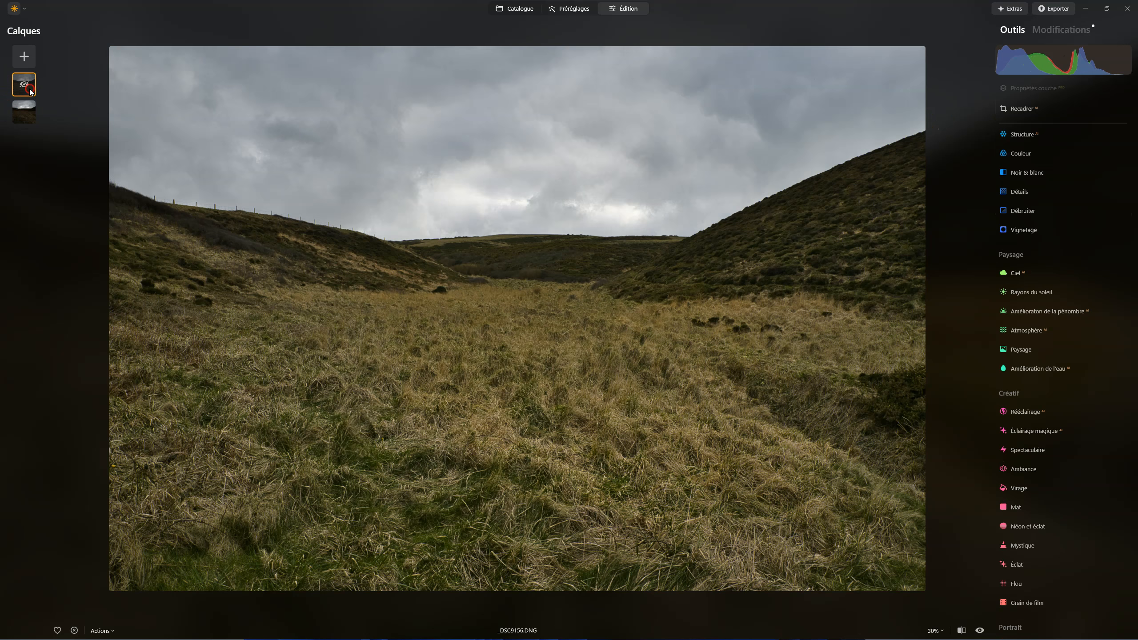
right_click(31, 91)
left_click(34, 98)
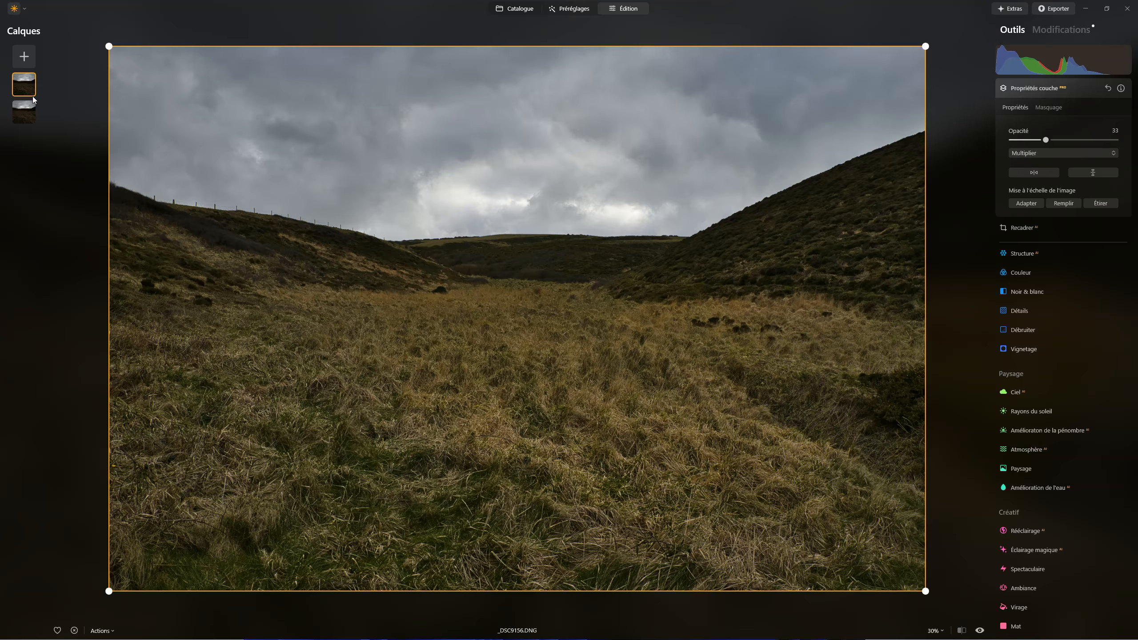
- Set the upper layer's blend mode to Normal and its opacity to 100
left_click(1028, 152)
left_click(1030, 167)
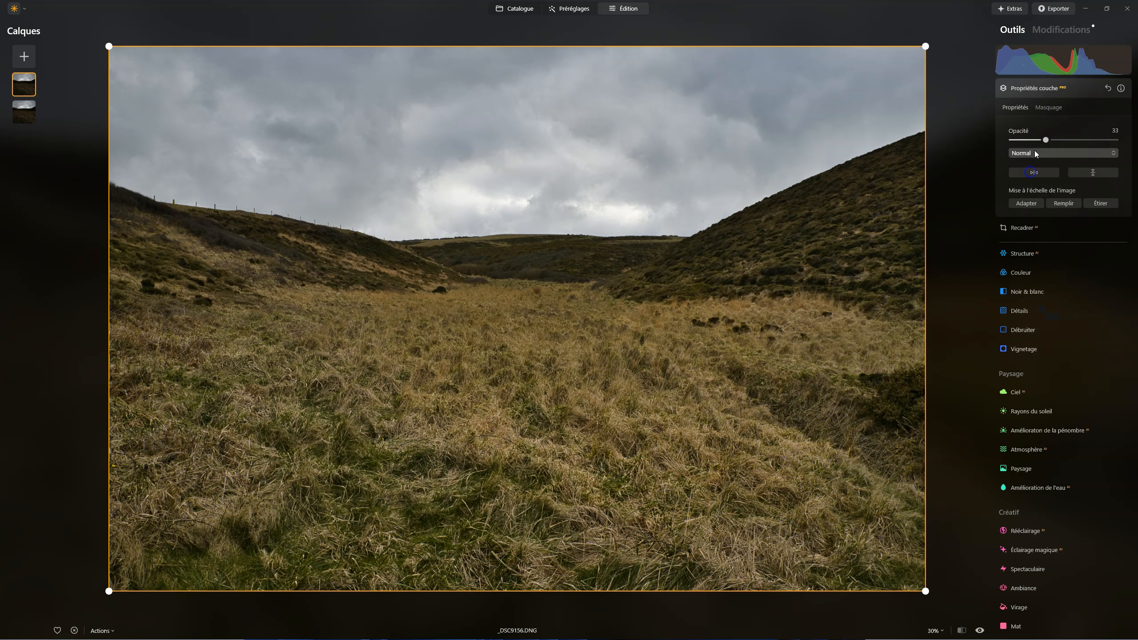
left_click_drag(1045, 140, 1136, 139)
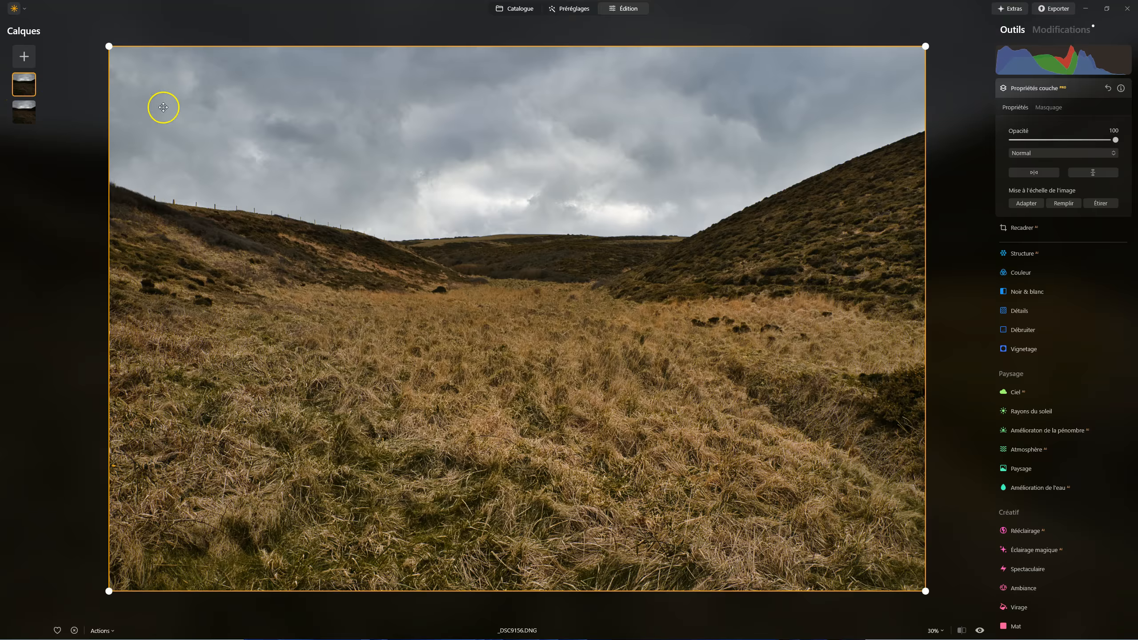
- Import the seaside photo with sailing boats, add it as a new top layer and set its opacity to 100
left_click(26, 56)
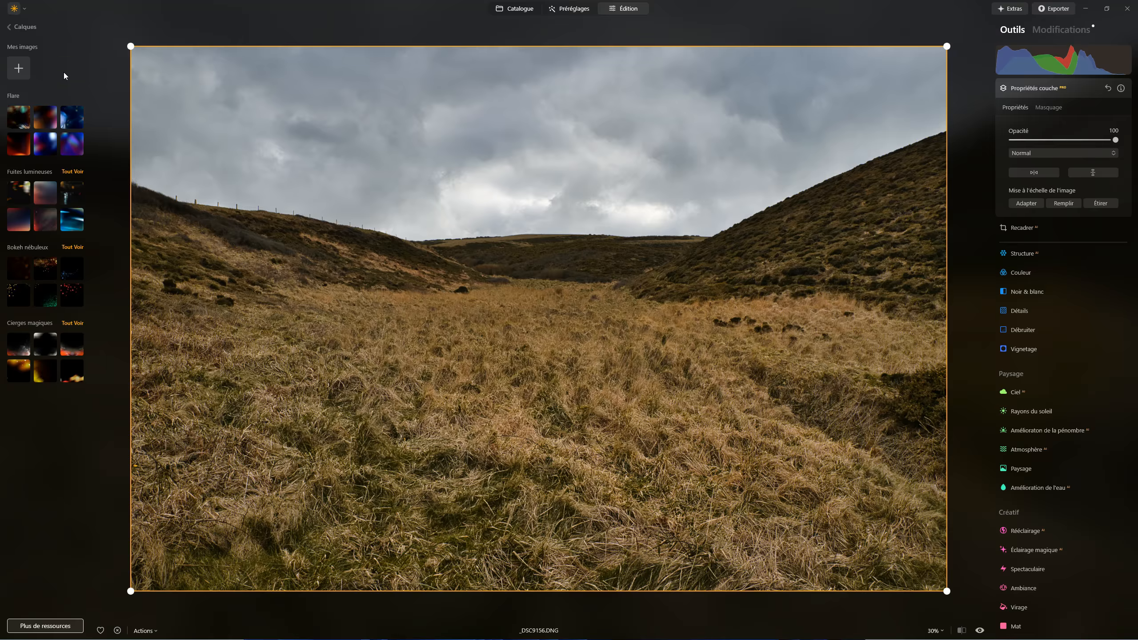
left_click(17, 67)
double_click(206, 184)
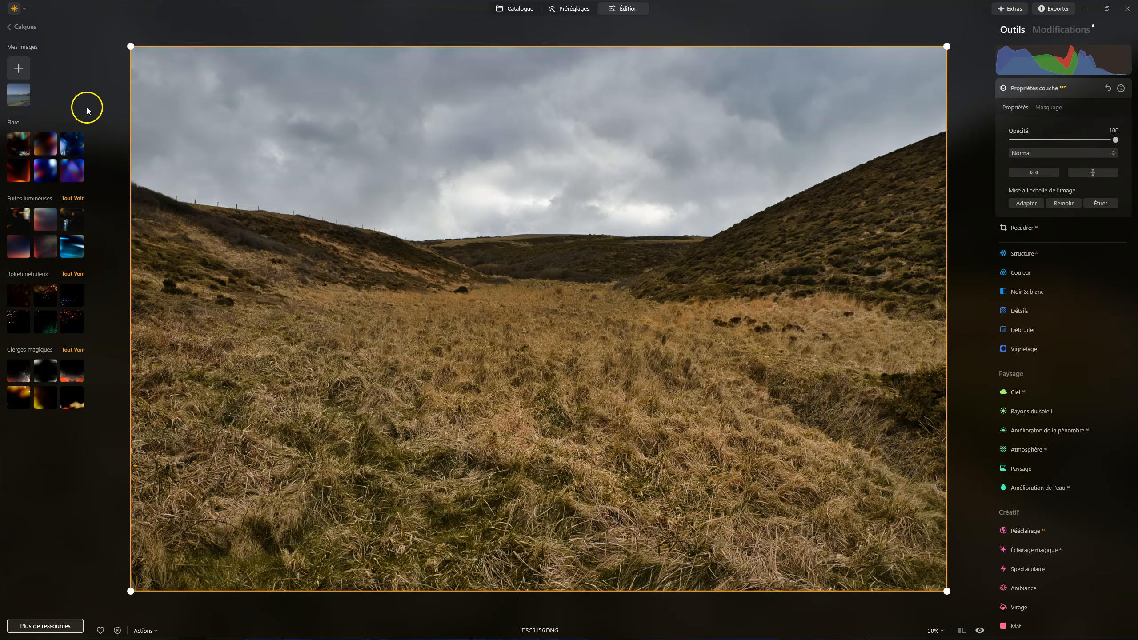
left_click(17, 96)
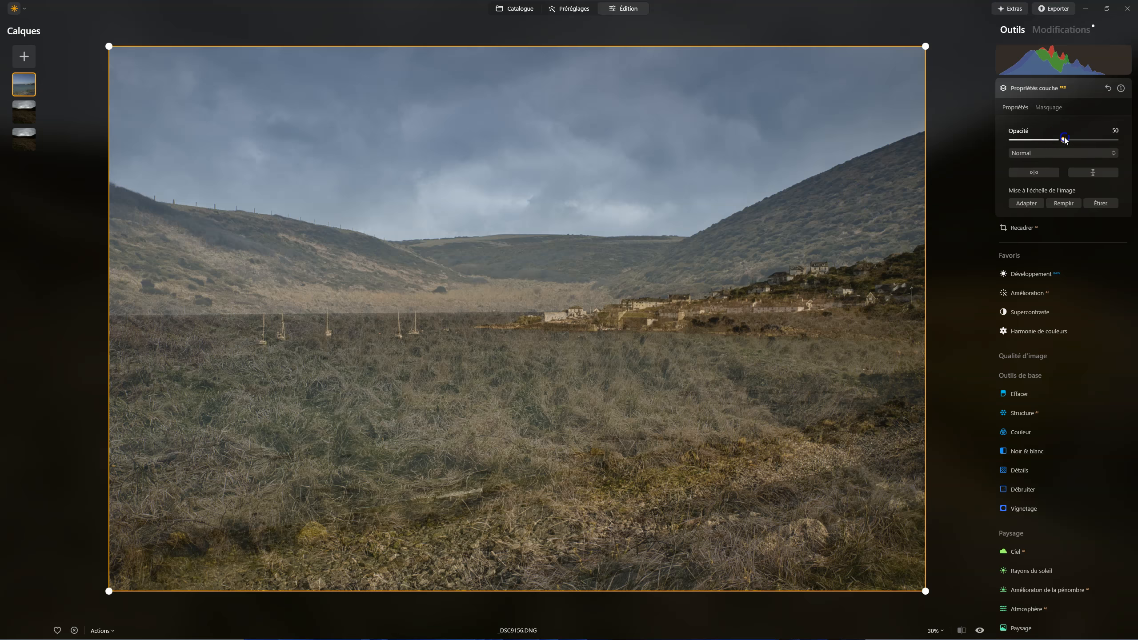
left_click_drag(1063, 140, 1135, 140)
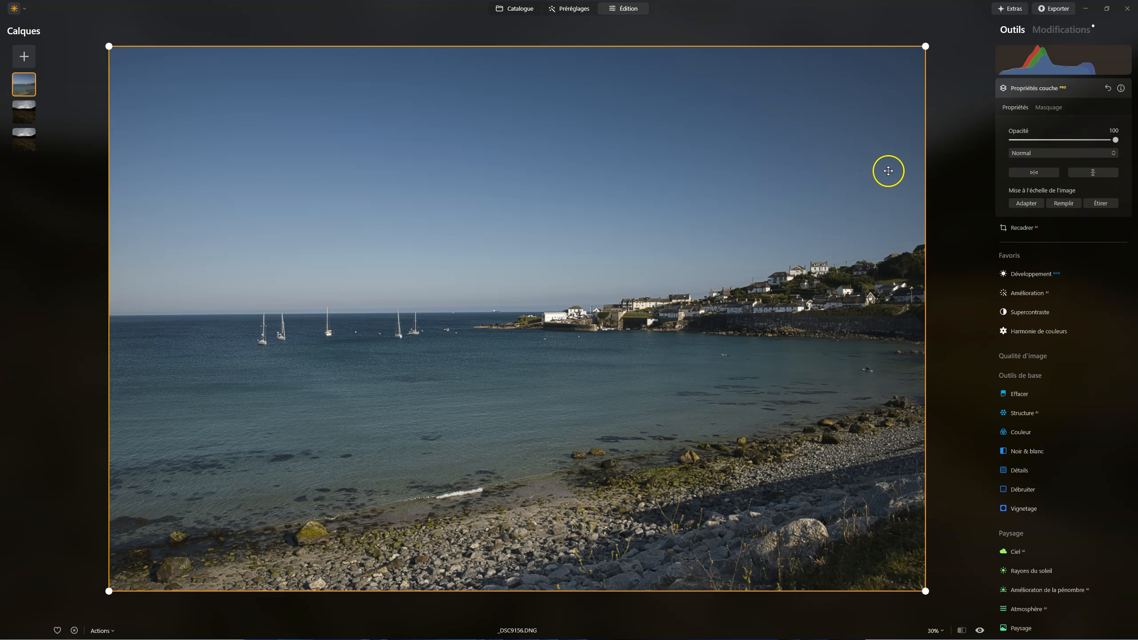
- Flip the seaside layer horizontally, keeping its blend mode at Normal and its opacity at 100
mouse_move(1115, 140)
left_mouse_down()
mouse_move(1013, 137)
mouse_move(1124, 136)
mouse_move(1097, 146)
left_mouse_up()
left_click(1065, 153)
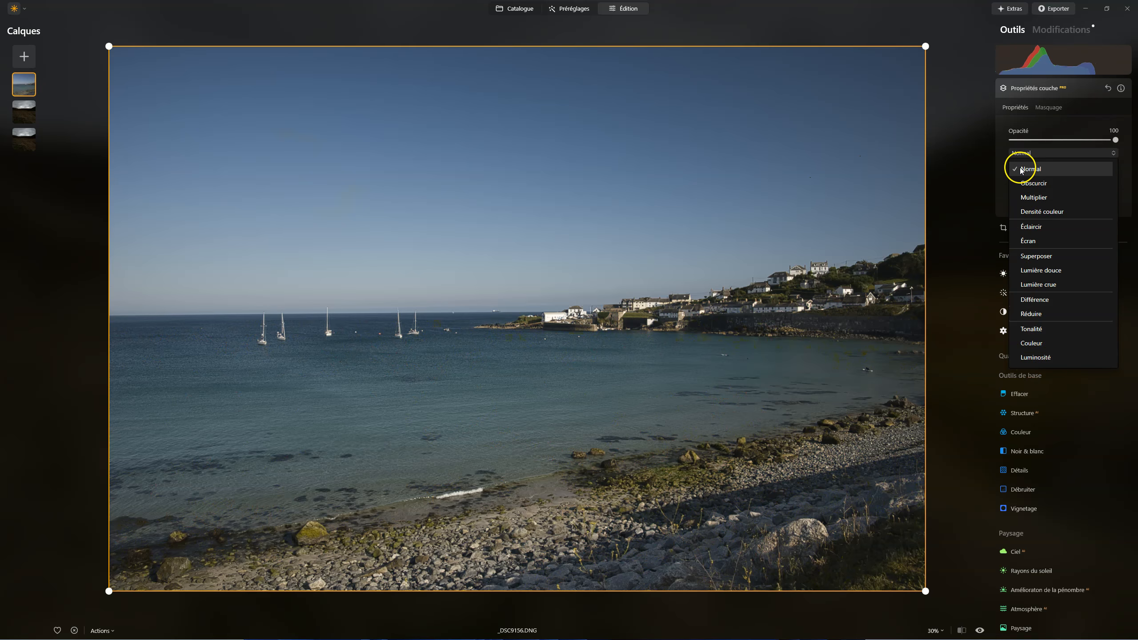
left_click(1020, 169)
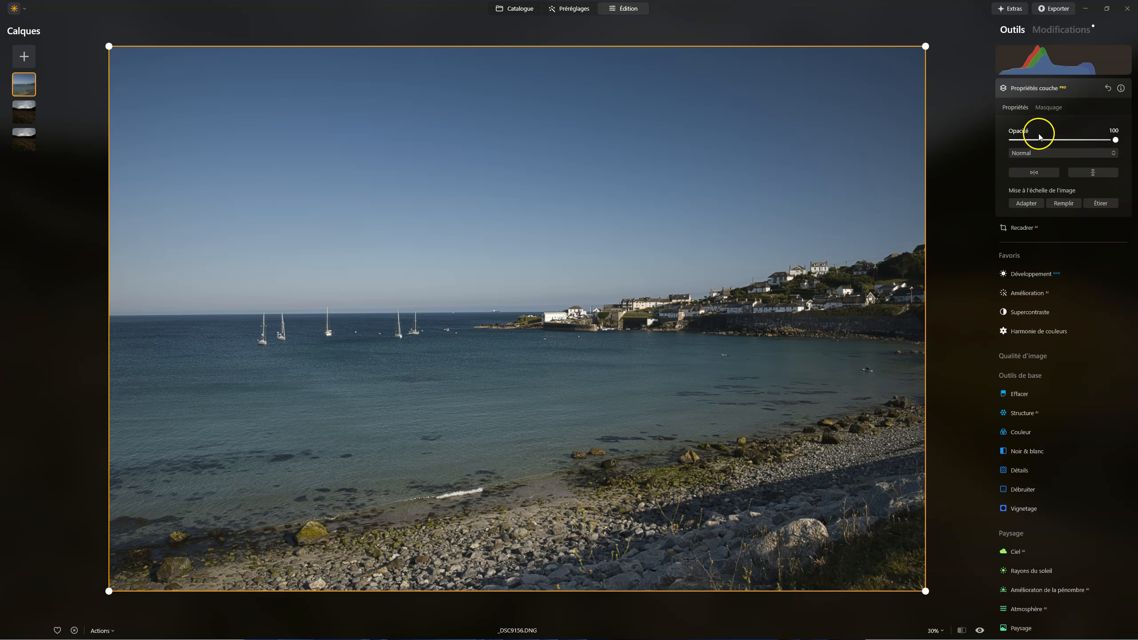
left_click(1038, 175)
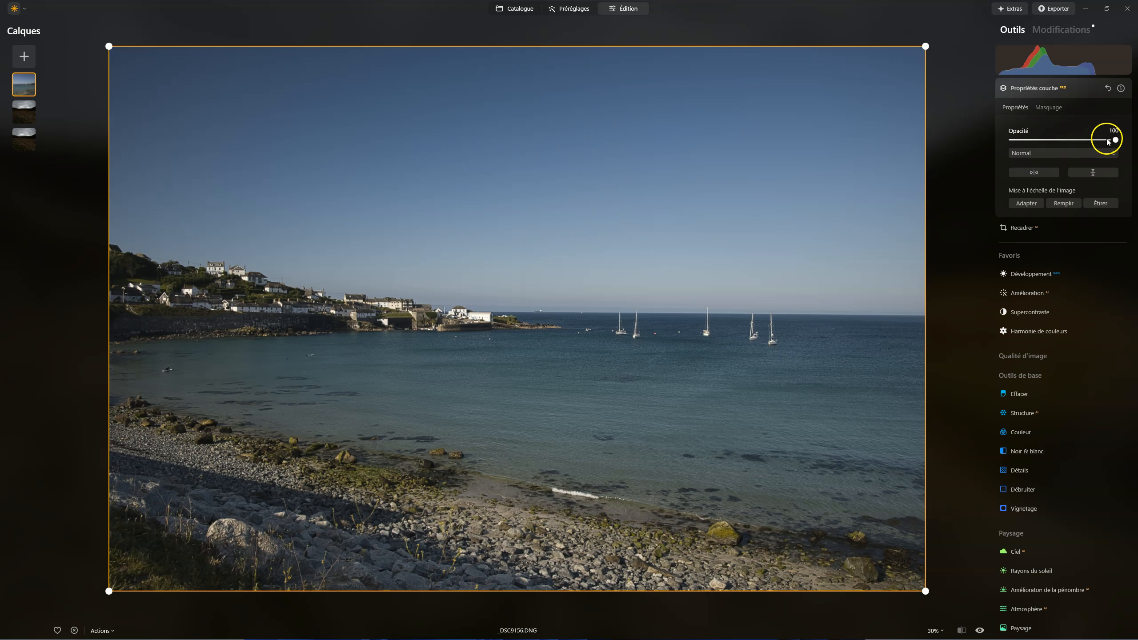
left_click_drag(1112, 141, 1134, 137)
- Paint a brush mask on the seaside layer over the sailing boats, the surrounding water and the sky above them
left_click(1054, 108)
left_click(1017, 127)
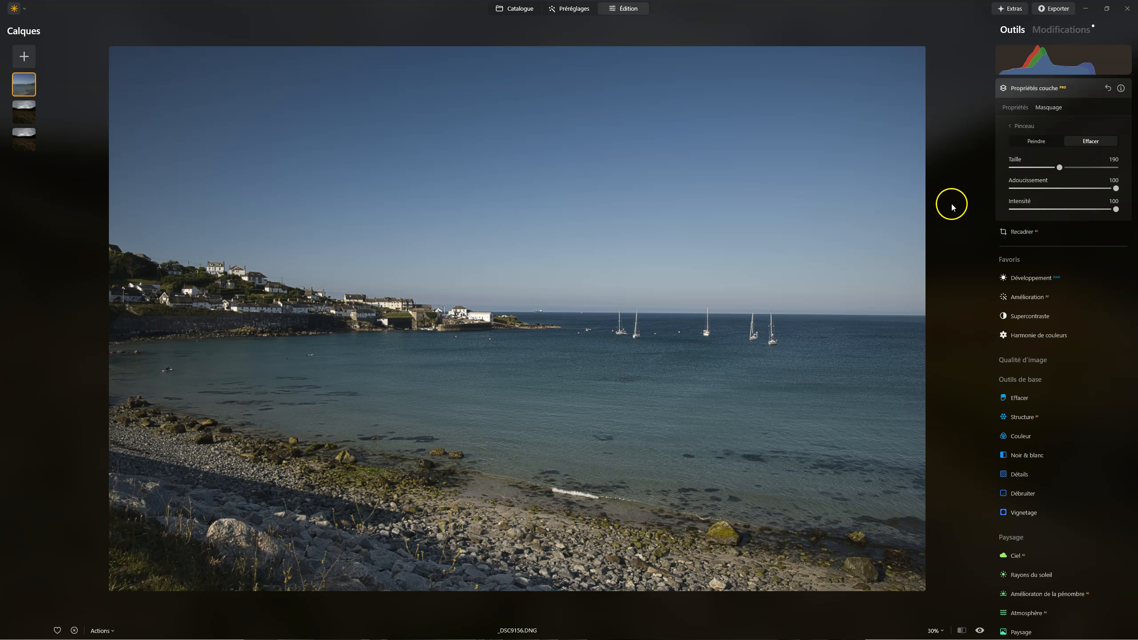
left_click(1021, 140)
left_click_drag(586, 329, 787, 326)
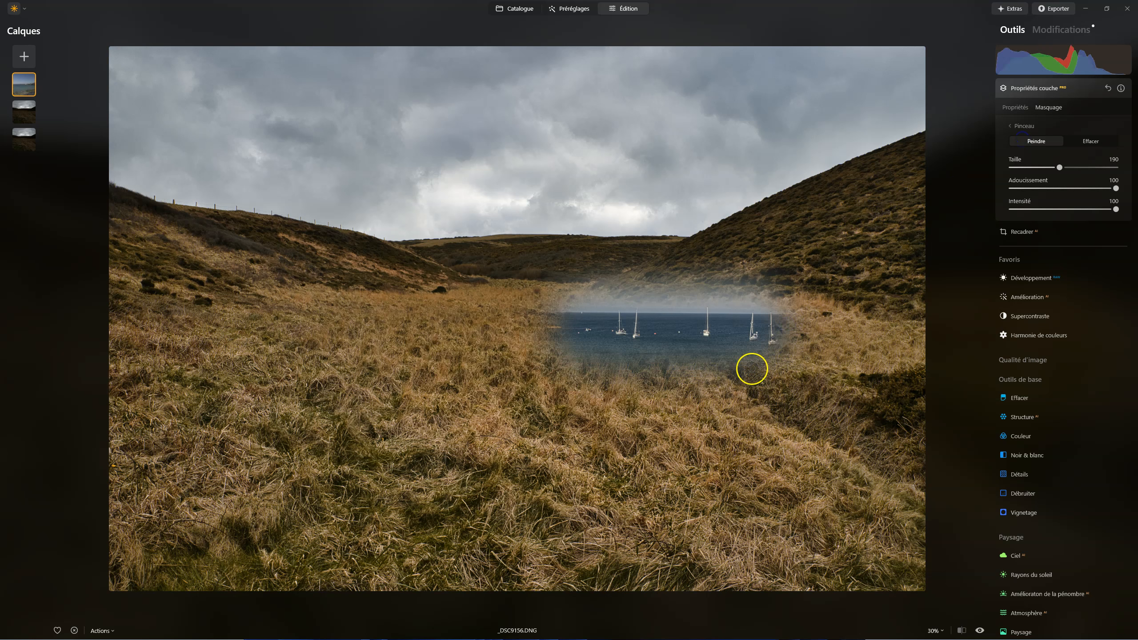
mouse_move(607, 312)
left_mouse_down()
mouse_move(630, 296)
mouse_move(709, 285)
mouse_move(752, 320)
mouse_move(795, 308)
left_mouse_up()
mouse_move(792, 390)
left_mouse_down()
mouse_move(540, 314)
mouse_move(548, 375)
mouse_move(790, 368)
mouse_move(559, 348)
mouse_move(754, 351)
left_mouse_up()
mouse_move(657, 292)
left_mouse_down()
mouse_move(680, 257)
mouse_move(679, 308)
mouse_move(759, 241)
mouse_move(798, 354)
mouse_move(712, 269)
mouse_move(755, 224)
left_mouse_up()
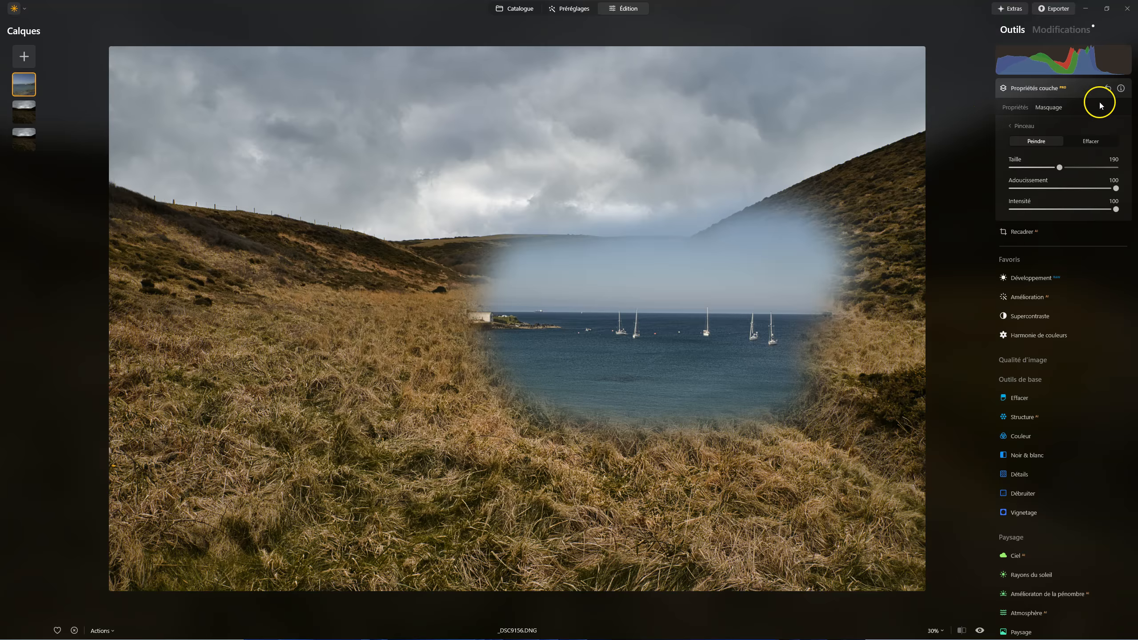
- Reset the seaside layer's properties and remove that layer from the stack
left_click(1107, 90)
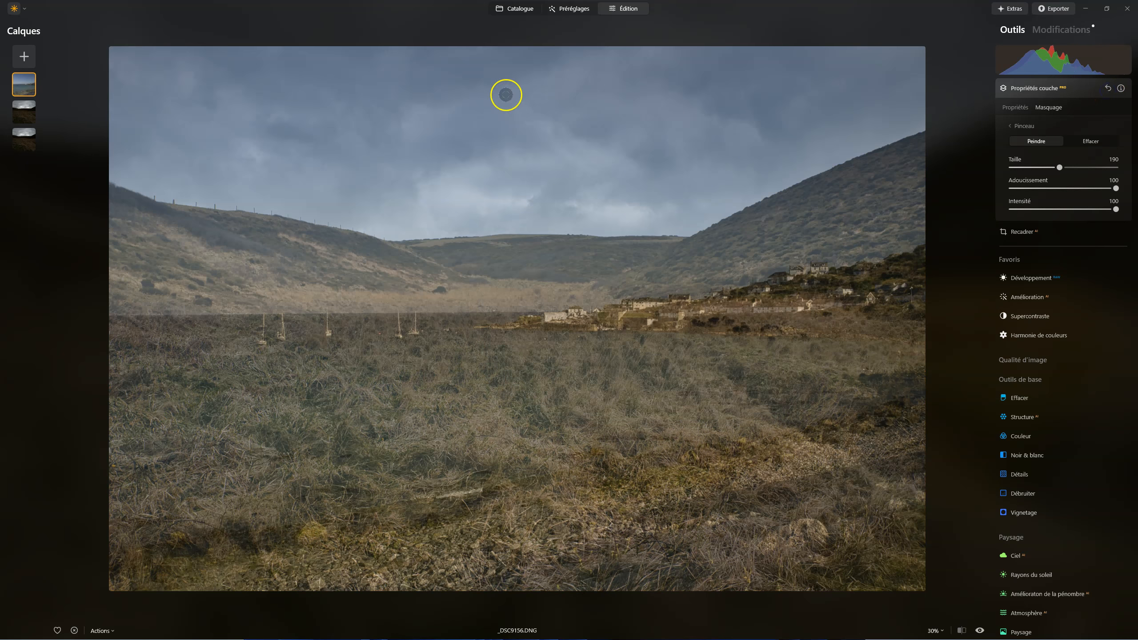
right_click(23, 88)
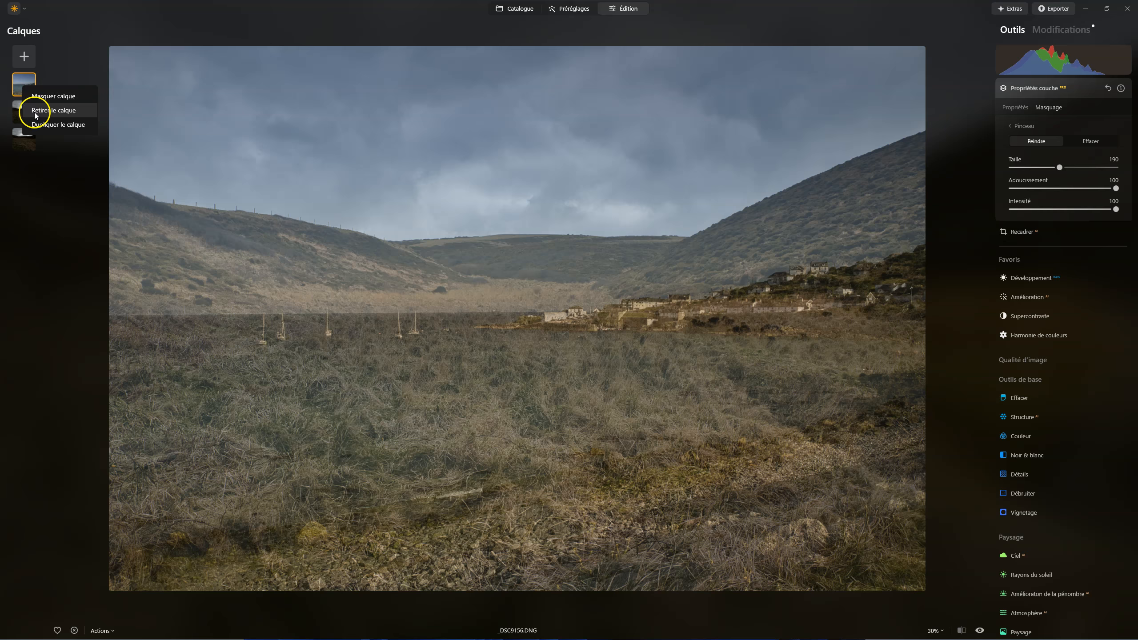
left_click(35, 115)
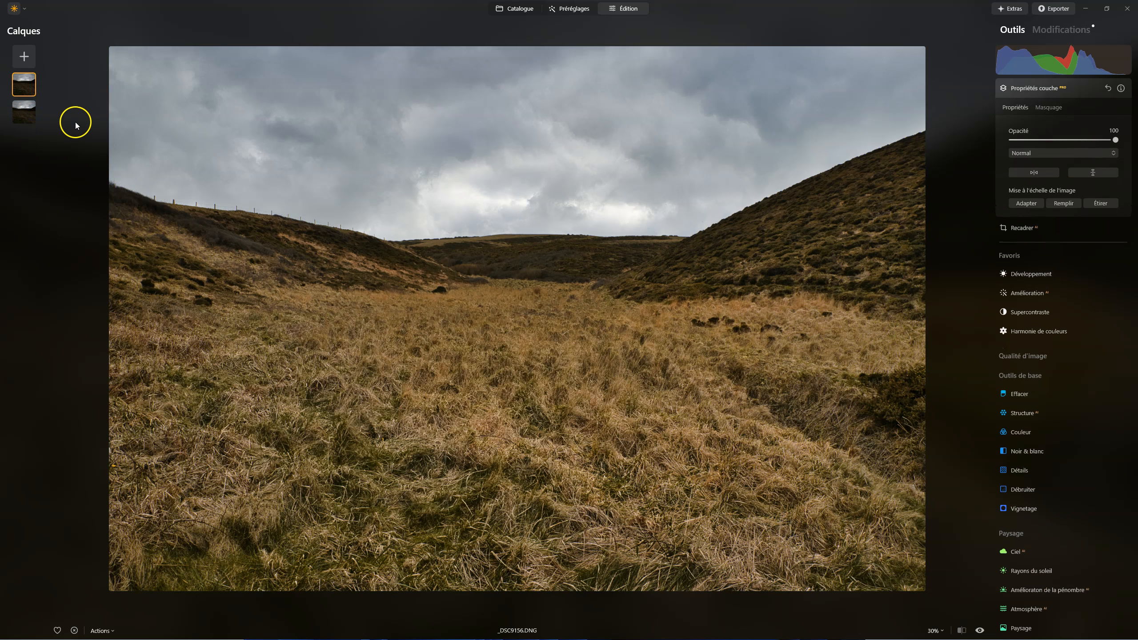
right_click(23, 84)
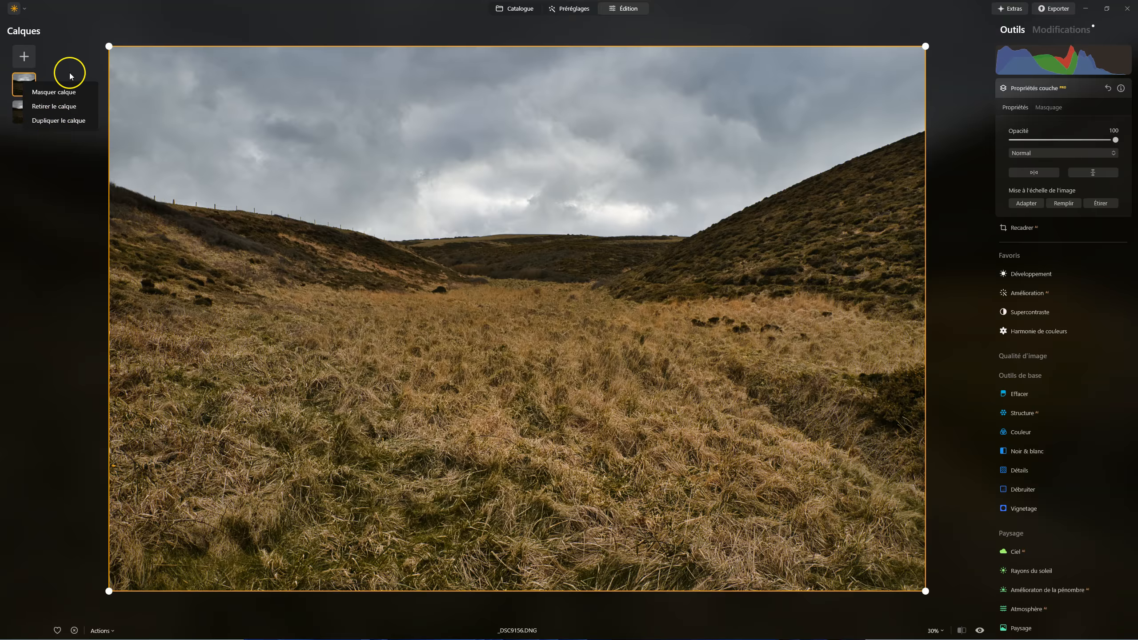
left_click(59, 185)
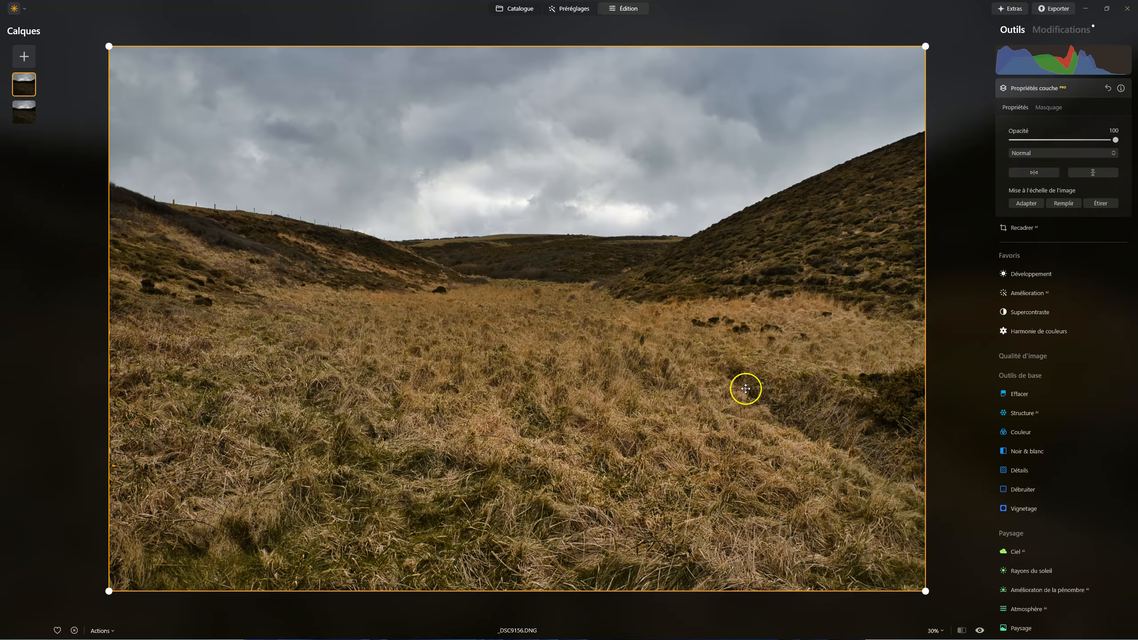
- Set the upper layer's Structure Quantité to 59 and limit it with an elliptical radial gradient mask over the central grass
left_click(1022, 412)
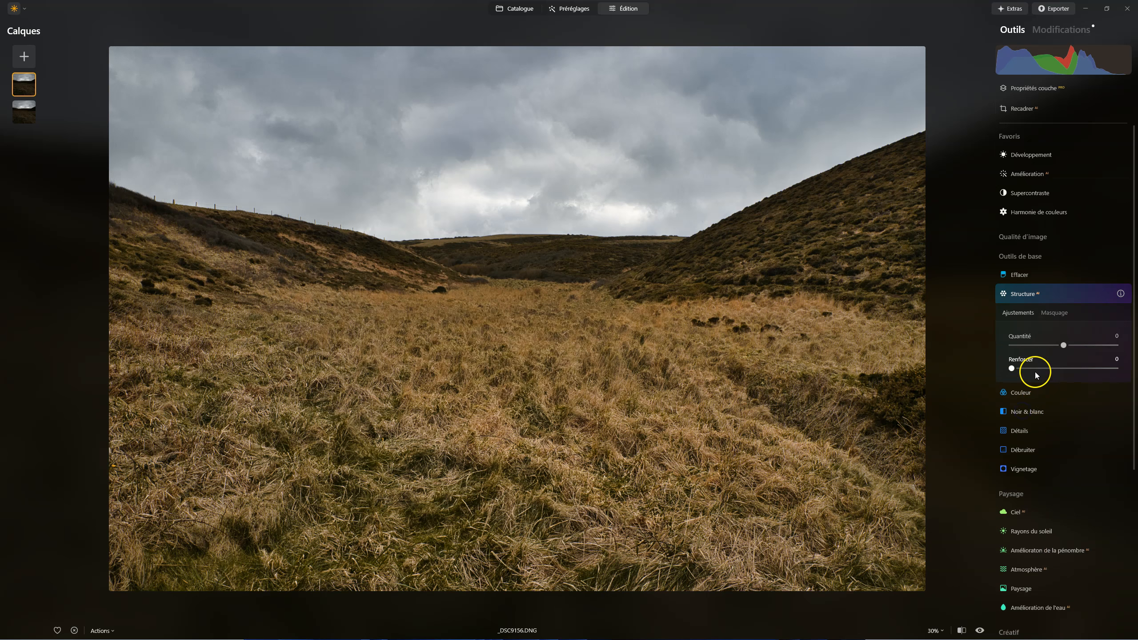
left_click_drag(1075, 346, 1094, 346)
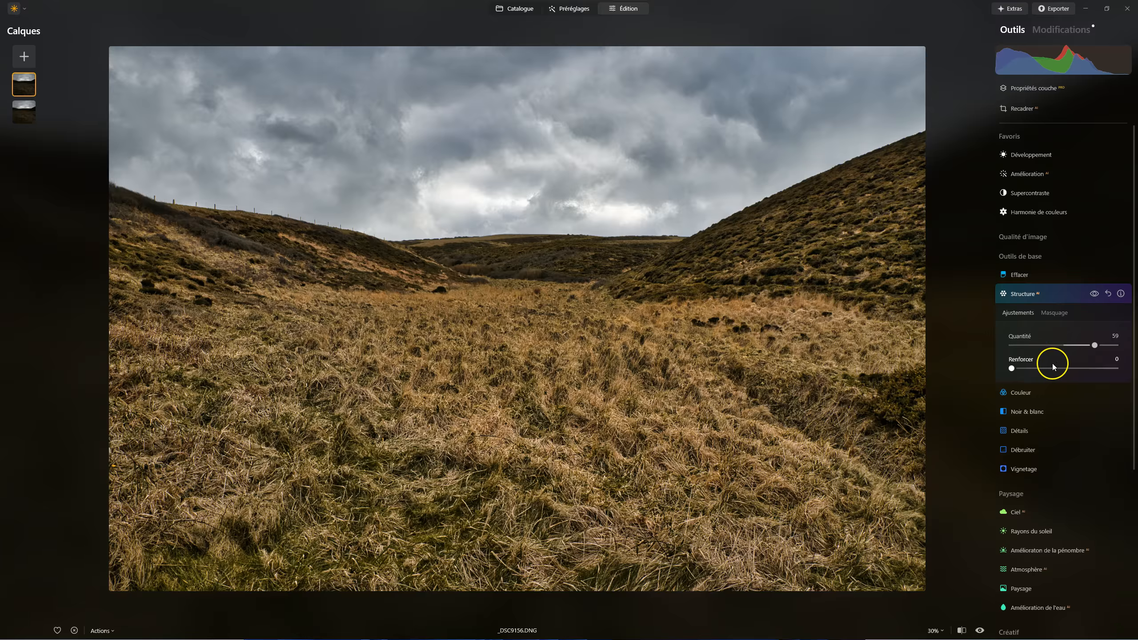
left_click(1055, 312)
scroll(1055, 313, "down", 3)
left_click(1025, 217)
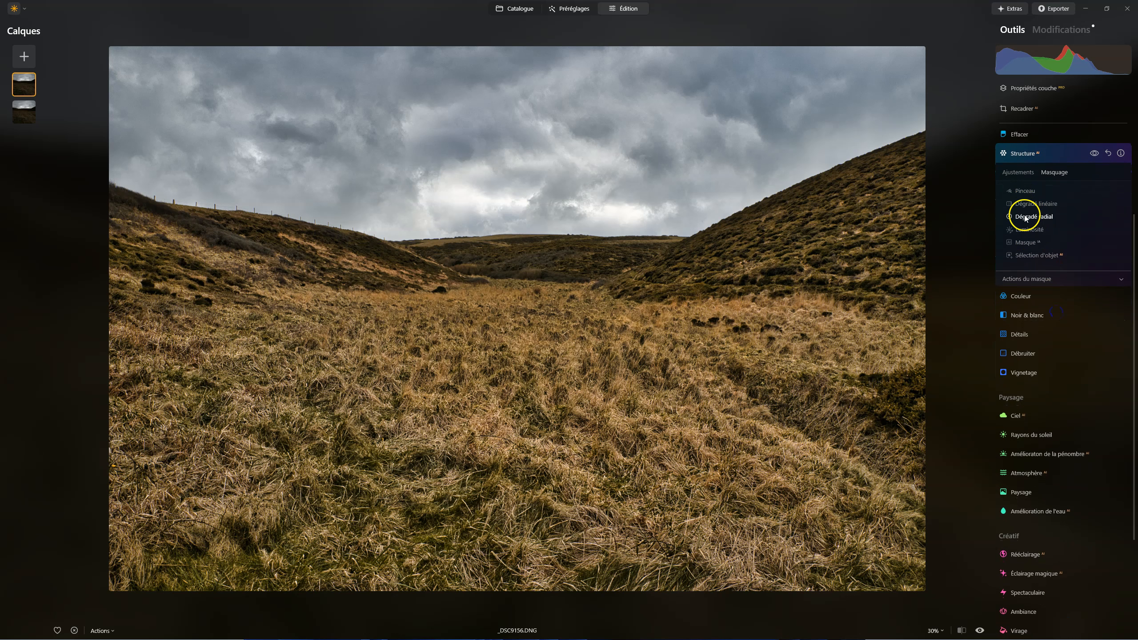
left_click(513, 367)
left_click_drag(544, 389, 605, 373)
left_click_drag(513, 152, 524, 242)
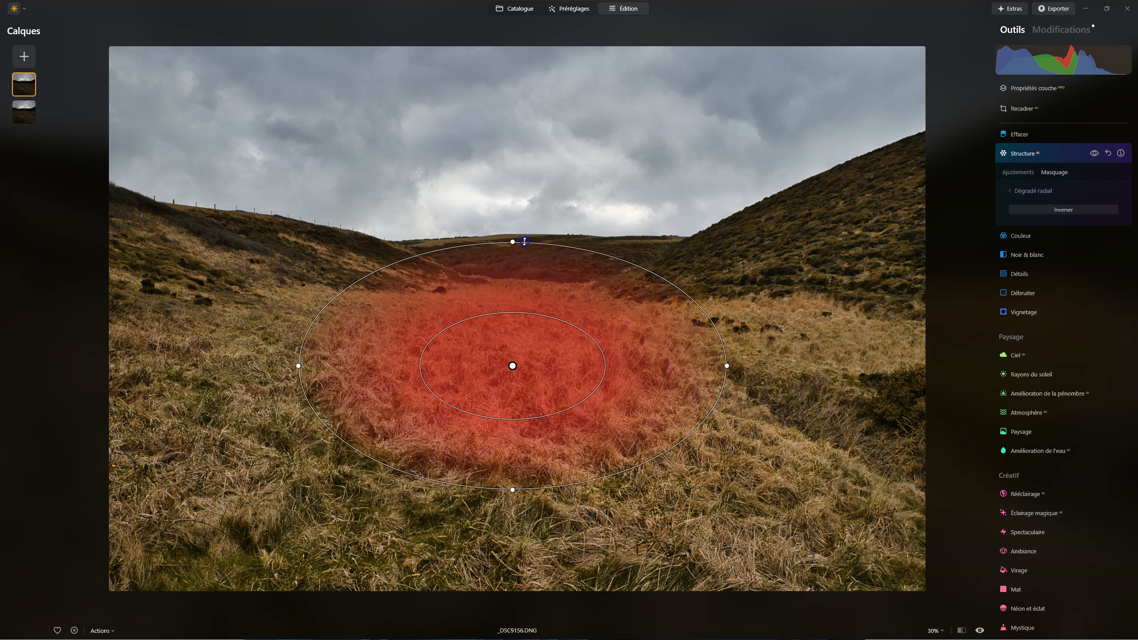
left_click_drag(503, 367, 512, 408)
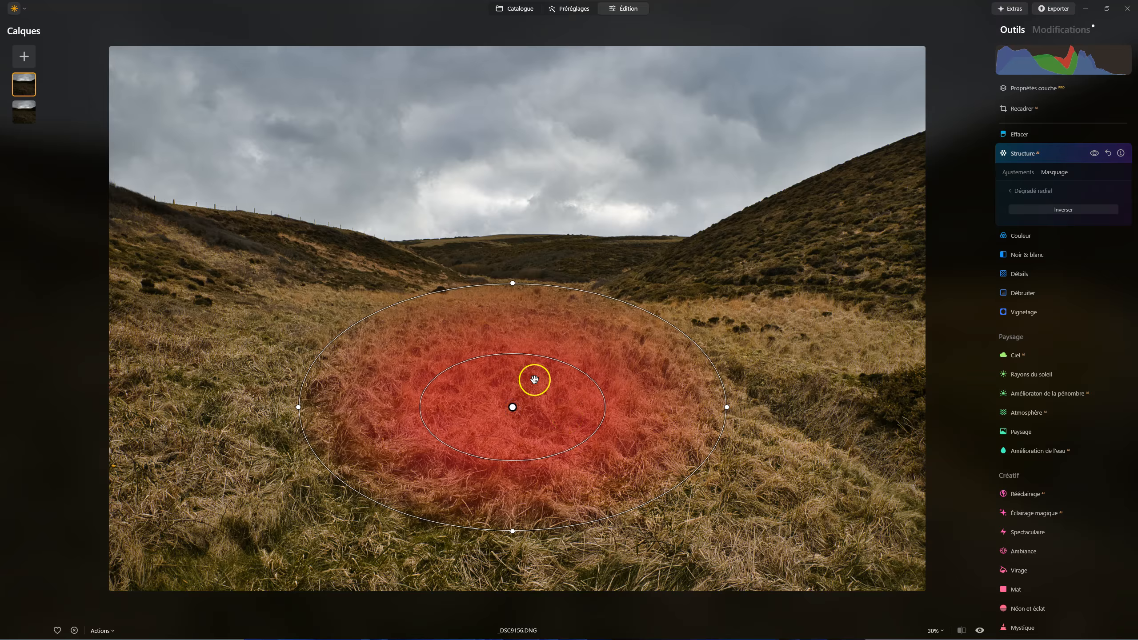
- Compare the photo with and without the masked Structure adjustment several times, and collapse the tool
left_click(1025, 174)
left_click(1092, 153)
left_click(1092, 154)
left_click(1093, 154)
left_click(1093, 154)
left_click(1093, 154)
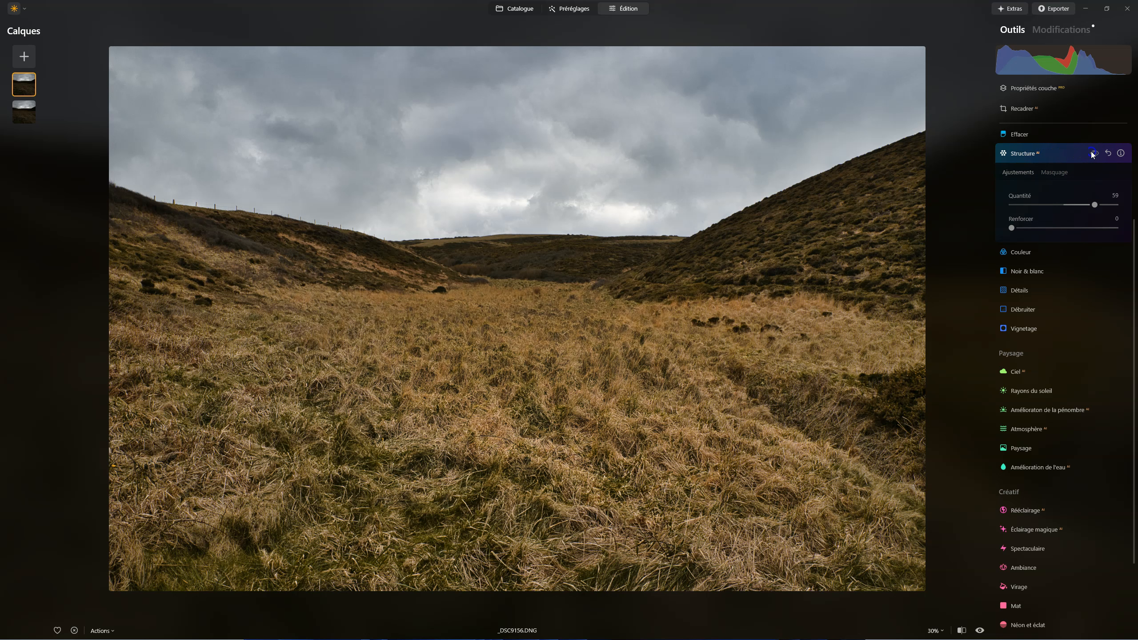
left_click(1093, 154)
left_click(1093, 153)
left_click(1093, 153)
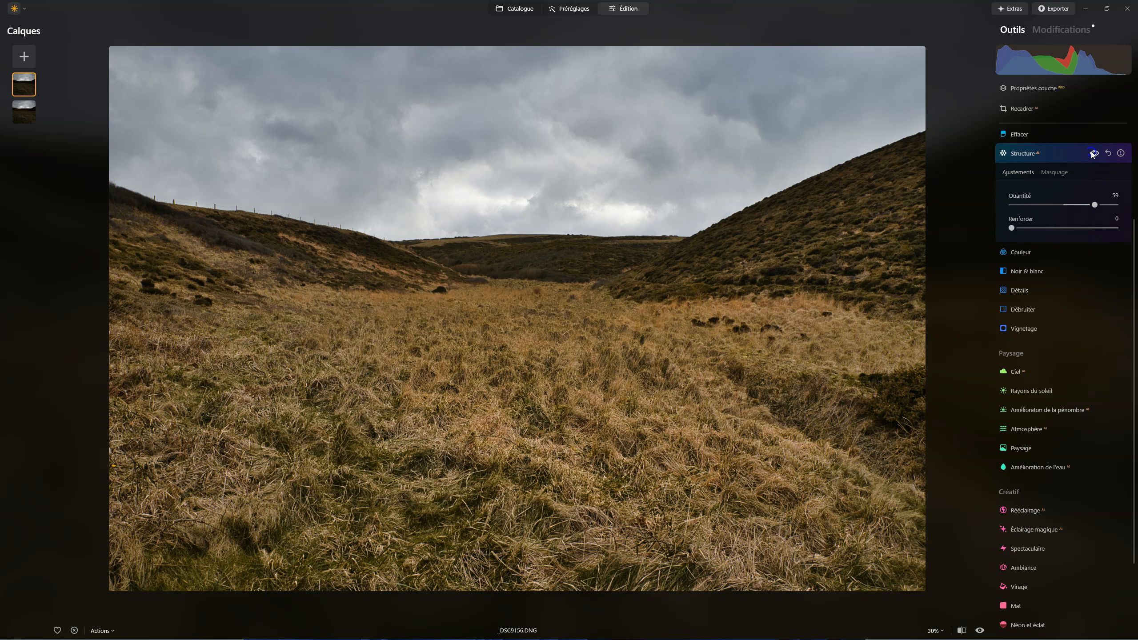
left_click(1021, 155)
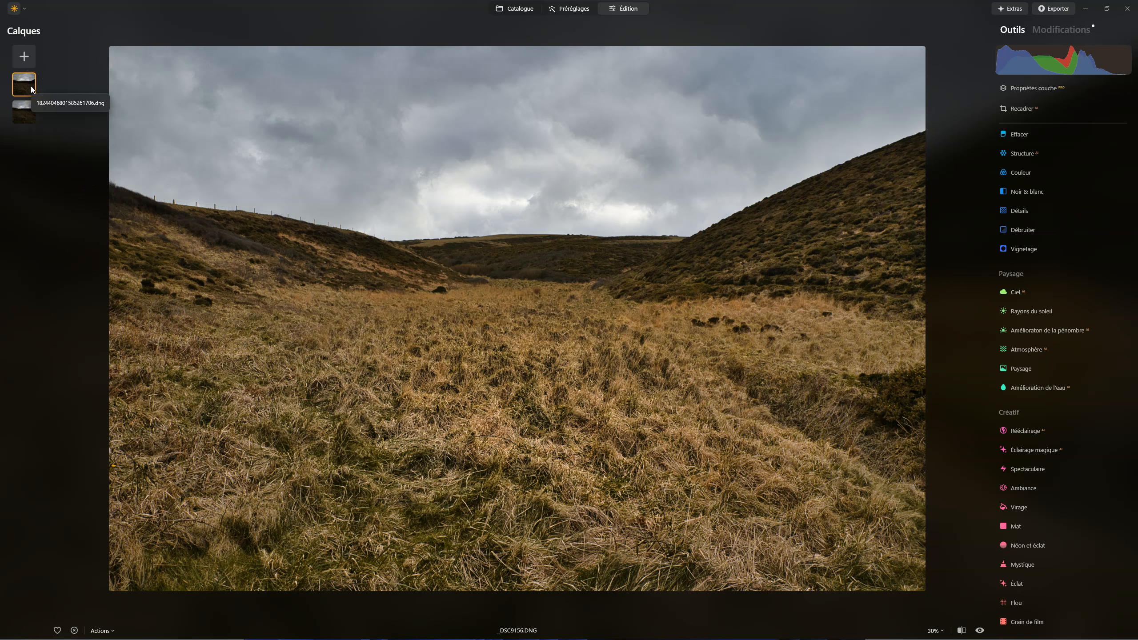
- Lower the upper layer's opacity to 0 and restore it to 100 to compare its edits with the layer below
left_click(1062, 88)
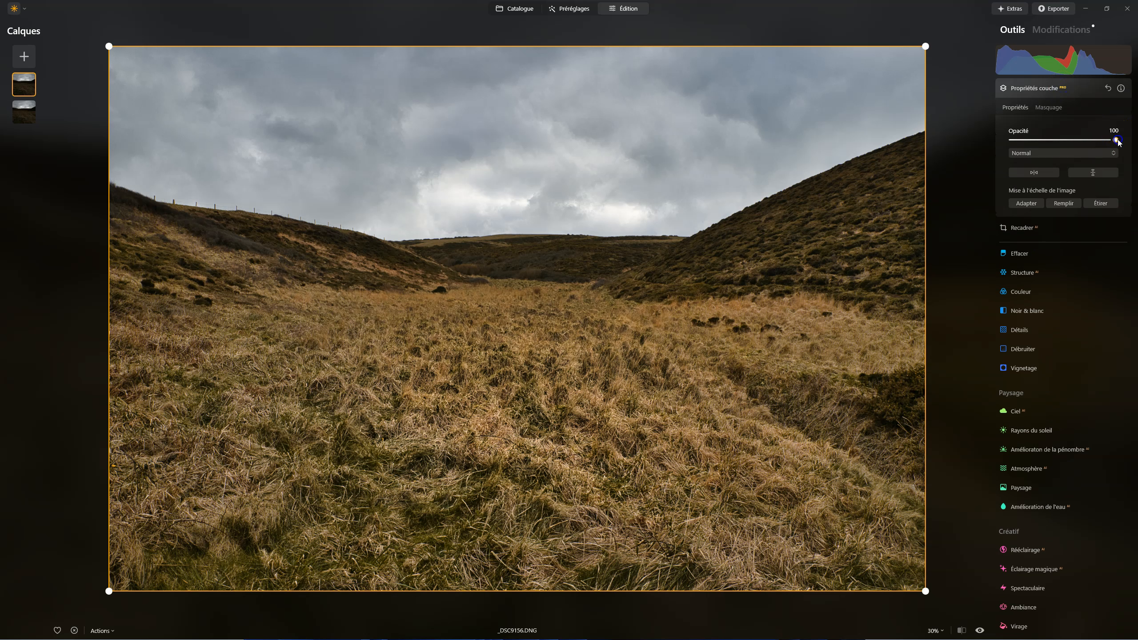
left_click_drag(1044, 143, 834, 128)
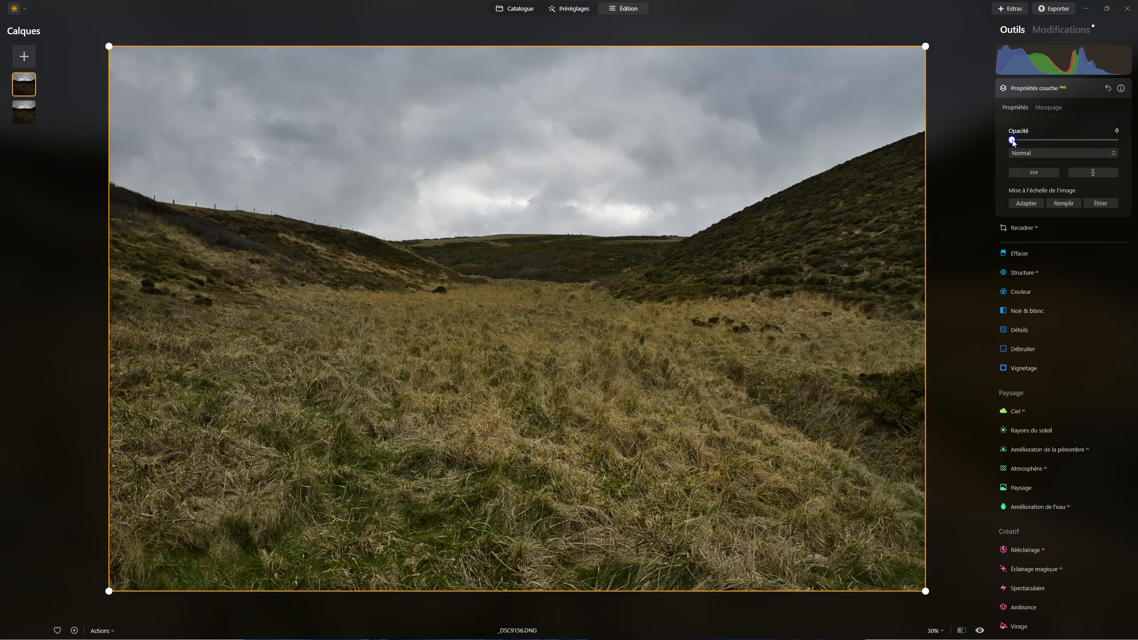
left_click_drag(1015, 141, 1136, 134)
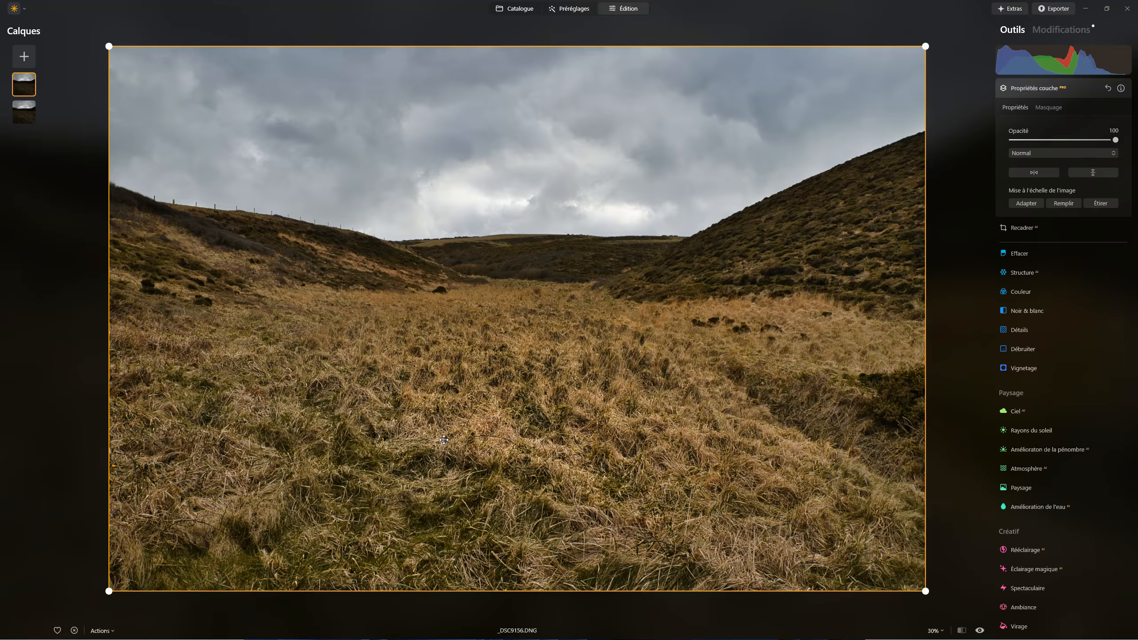
- Hide the lower layer, check the upper layer alone, show the lower layer again and reselect the upper one
left_click(22, 114)
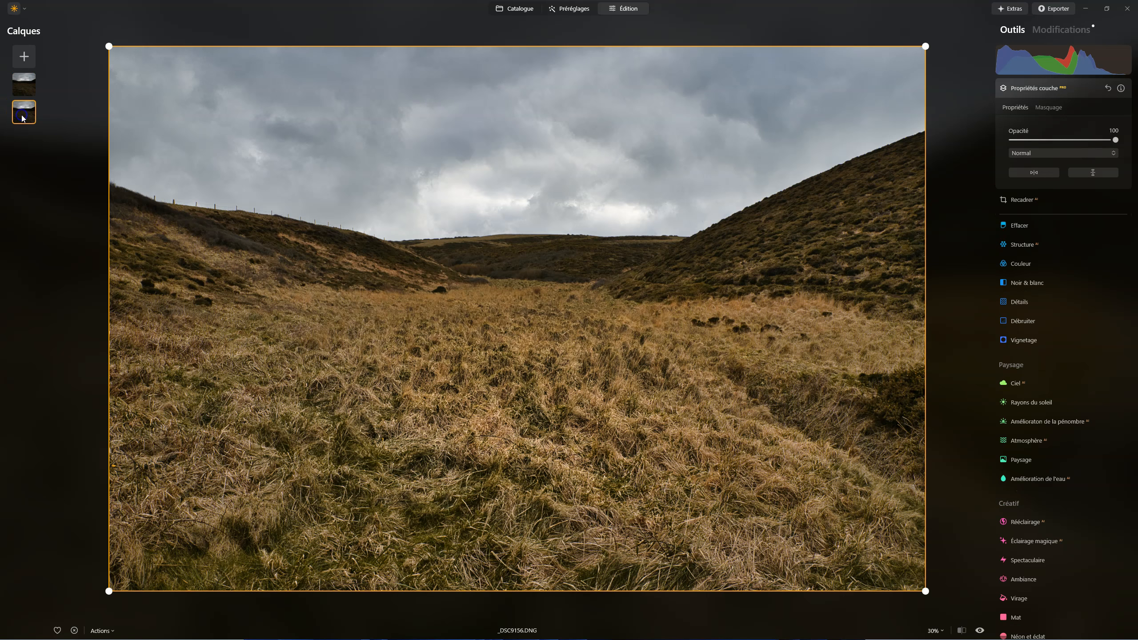
right_click(21, 116)
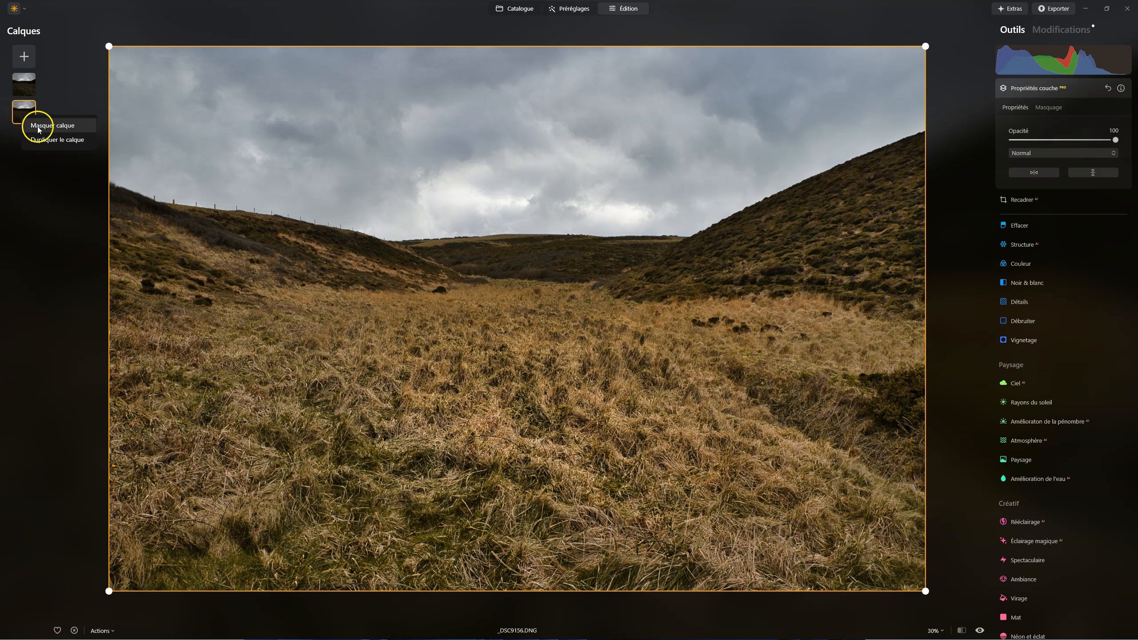
left_click(39, 128)
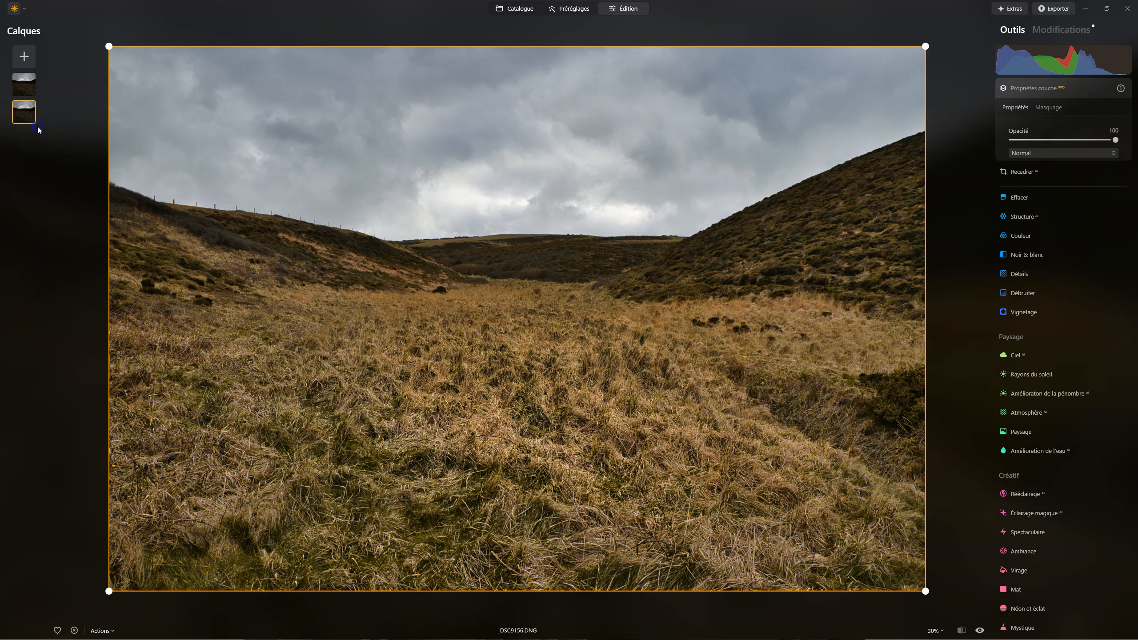
left_click(27, 92)
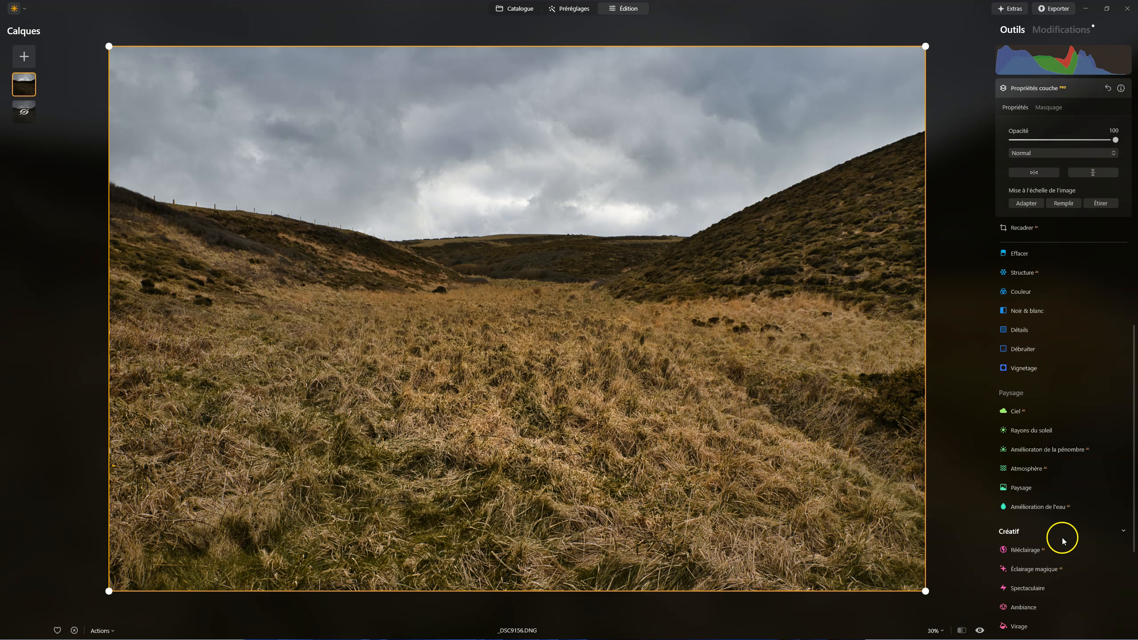
left_click(21, 112)
left_click(28, 92)
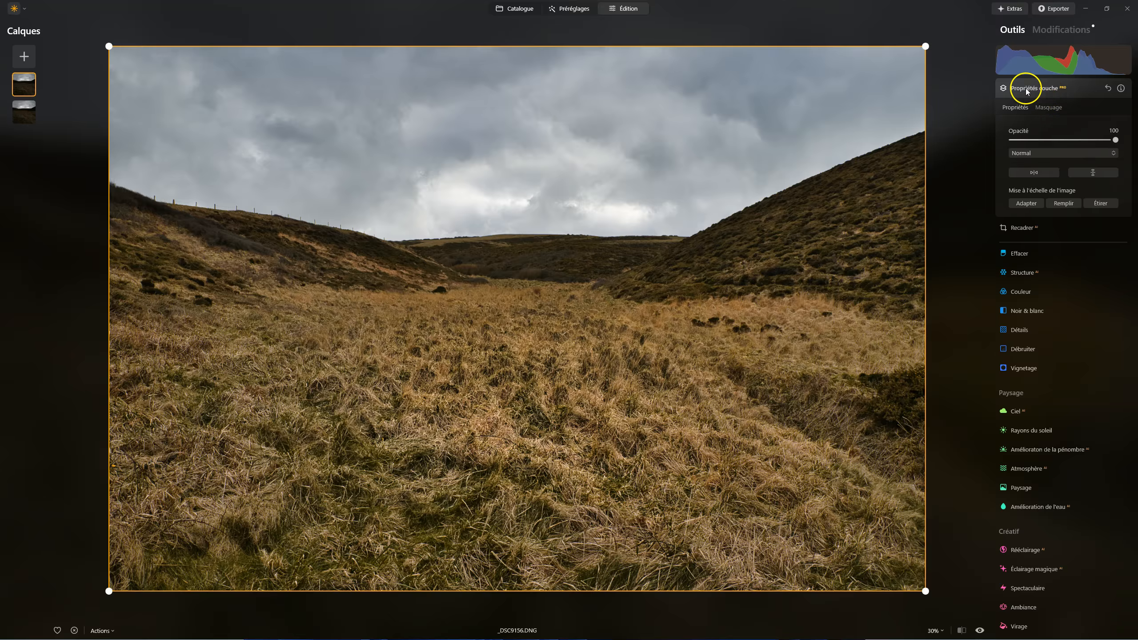
- Paint a brush mask on the upper layer over the central grass, with Taille 190, Adoucissement 100 and Intensité 100
left_click(1048, 108)
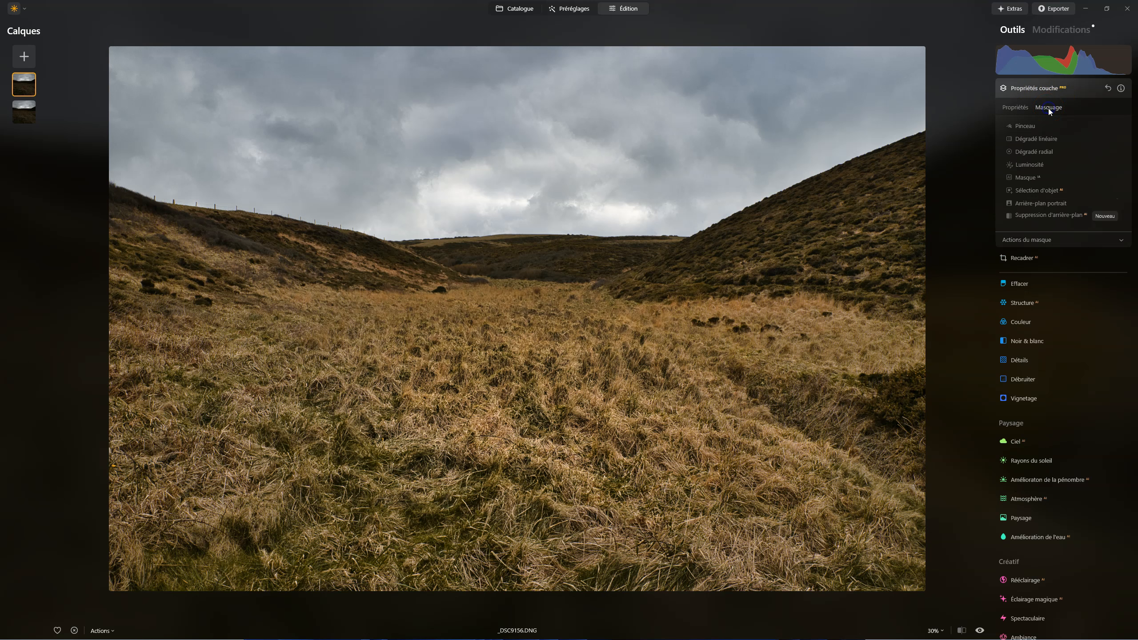
left_click(1024, 127)
mouse_move(499, 372)
left_mouse_down()
mouse_move(510, 347)
mouse_move(413, 365)
left_mouse_up()
mouse_move(393, 425)
left_mouse_down()
mouse_move(483, 486)
mouse_move(544, 470)
mouse_move(571, 410)
mouse_move(516, 375)
mouse_move(467, 408)
mouse_move(510, 441)
mouse_move(555, 379)
mouse_move(385, 358)
left_mouse_up()
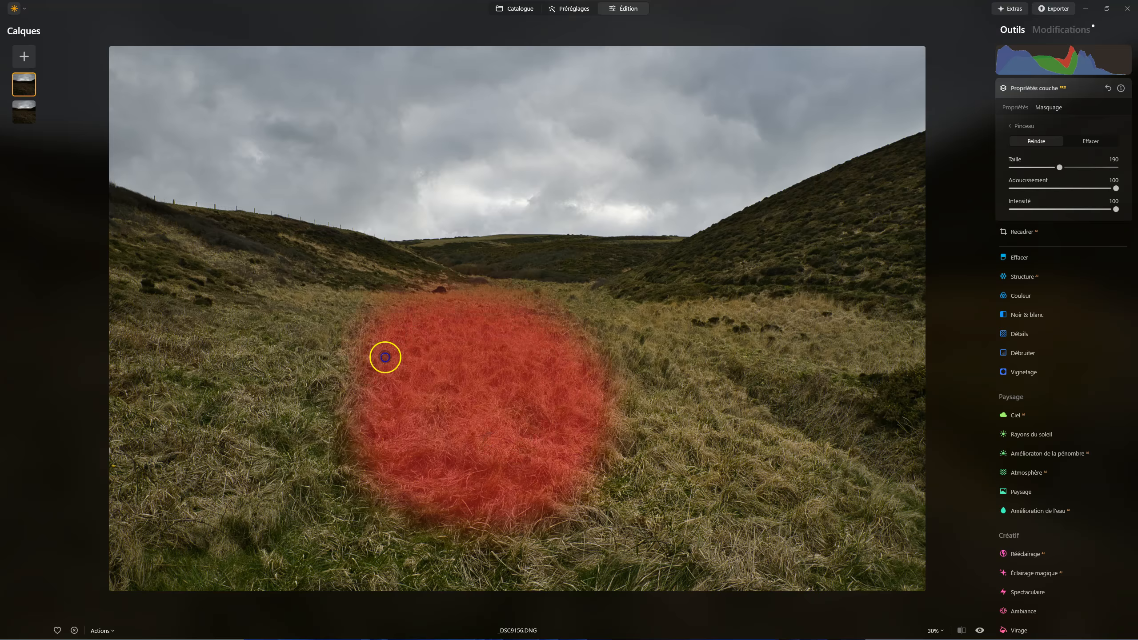
mouse_move(471, 479)
left_mouse_down()
mouse_move(555, 444)
mouse_move(524, 345)
mouse_move(430, 330)
left_mouse_up()
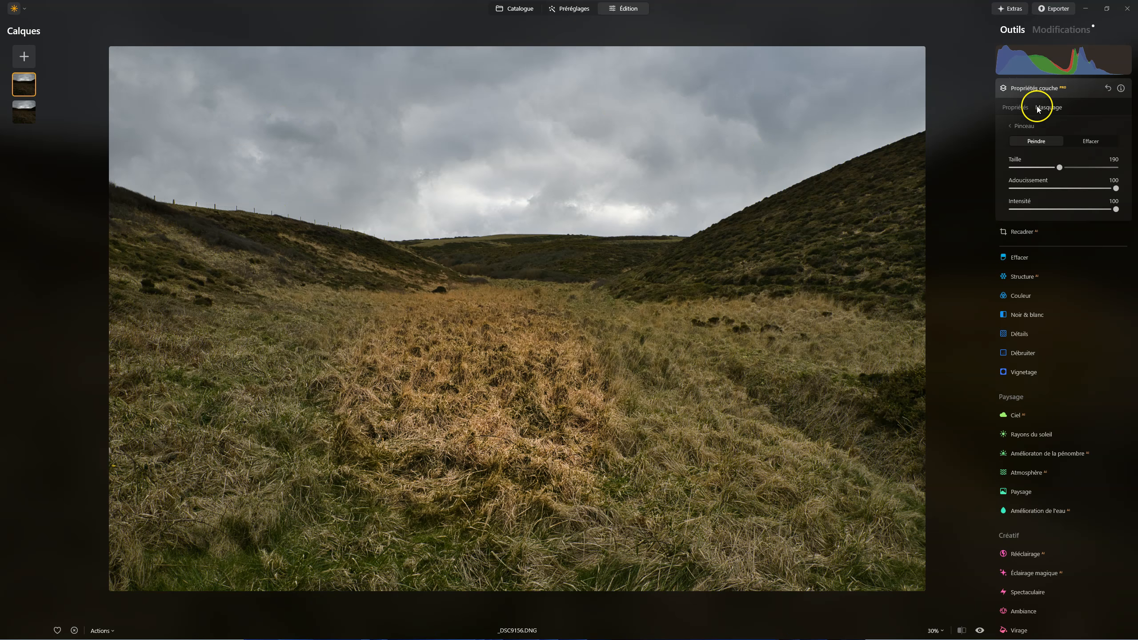
- Hide the lower layer, examine the masked area of the upper layer alone and bring up its masking options
left_click(21, 117)
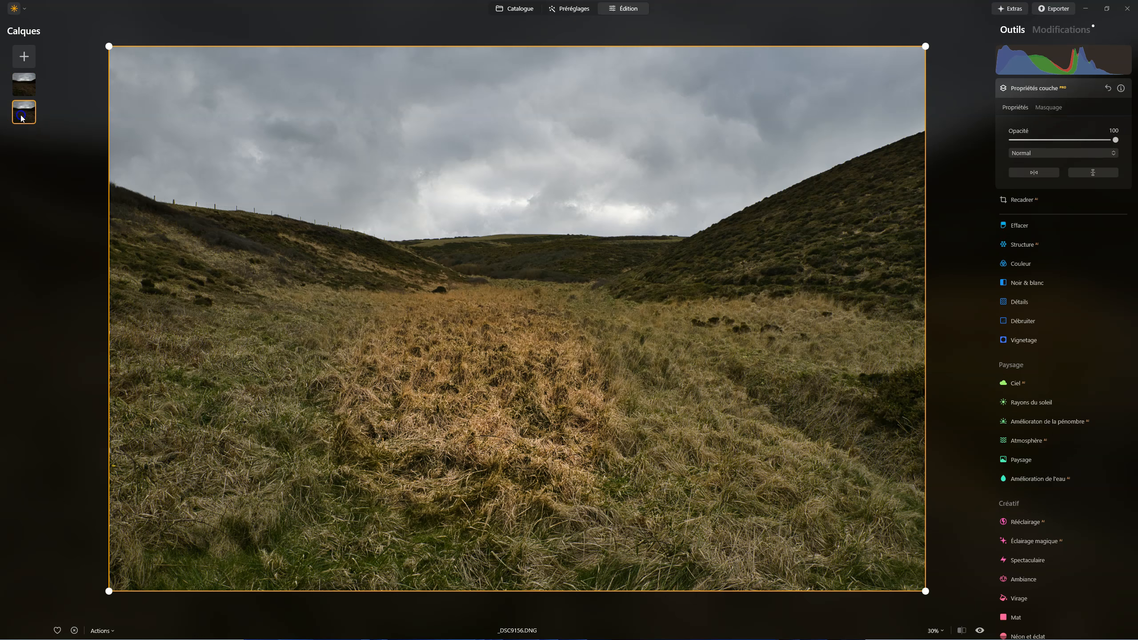
right_click(22, 117)
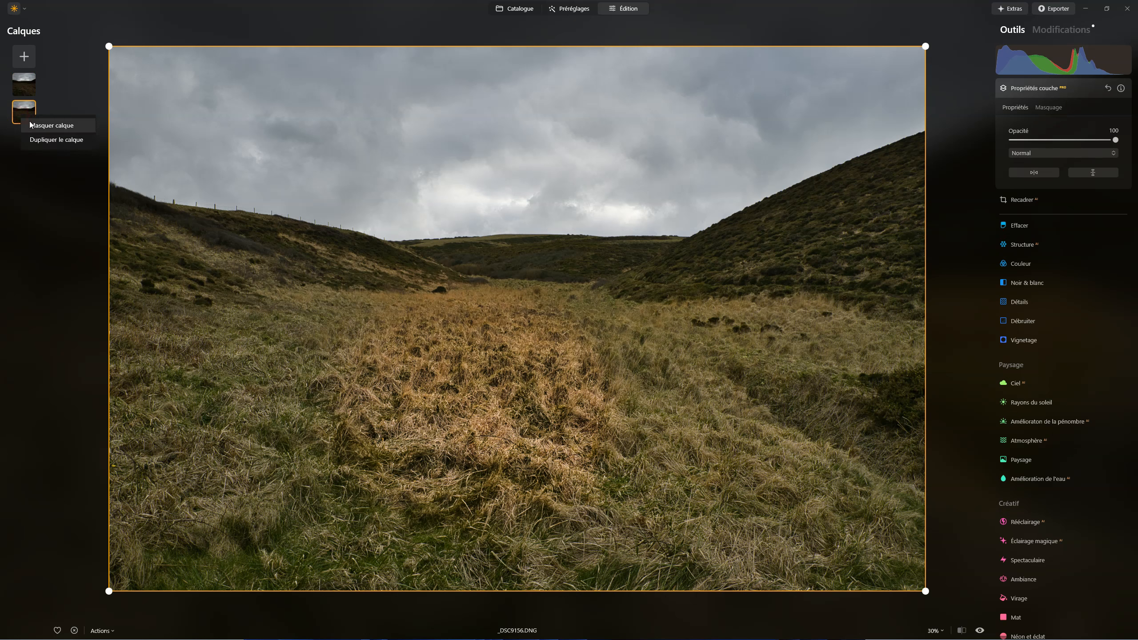
left_click(30, 125)
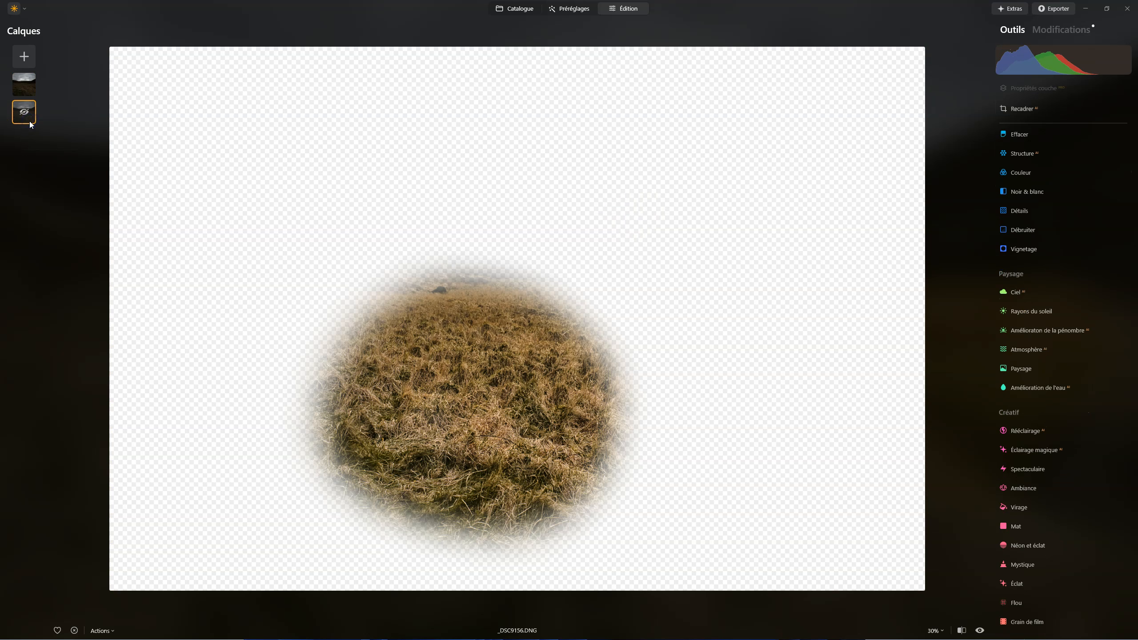
left_click(23, 92)
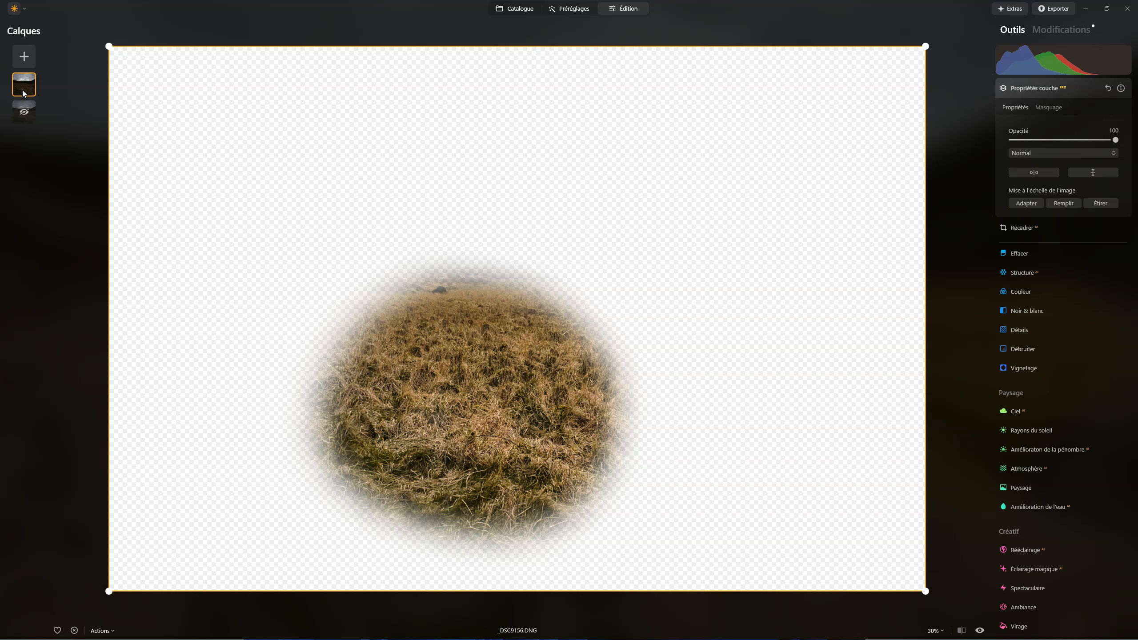
left_click(1040, 108)
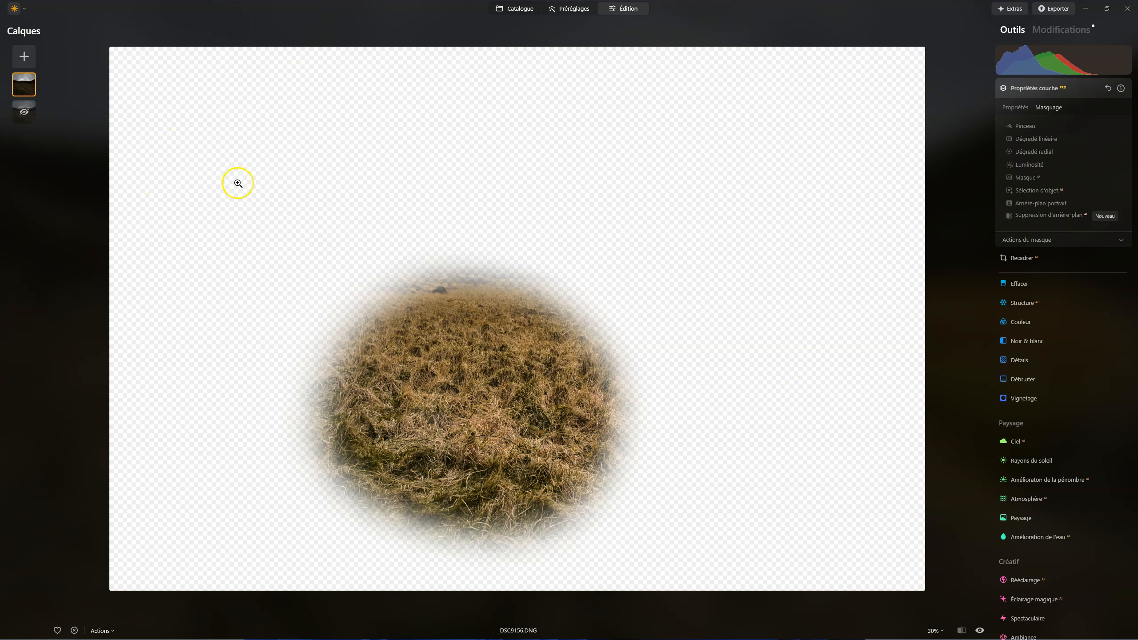
- Show the lower layer again, reselect the upper layer and reset its layer properties to remove the painted mask
left_click(19, 113)
right_click(21, 113)
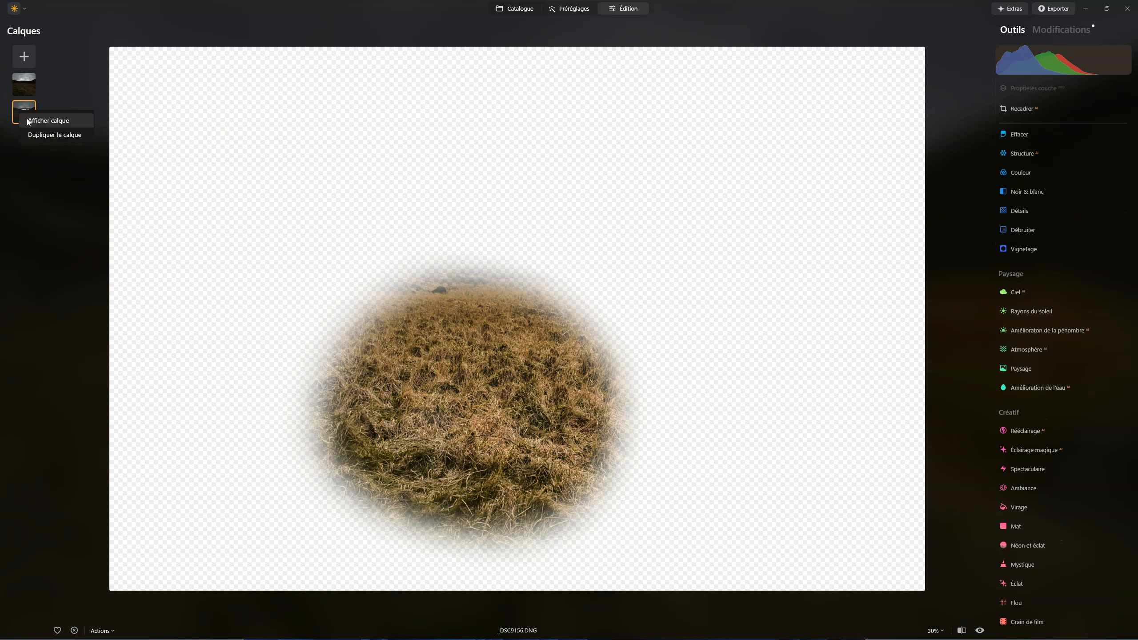
left_click(45, 120)
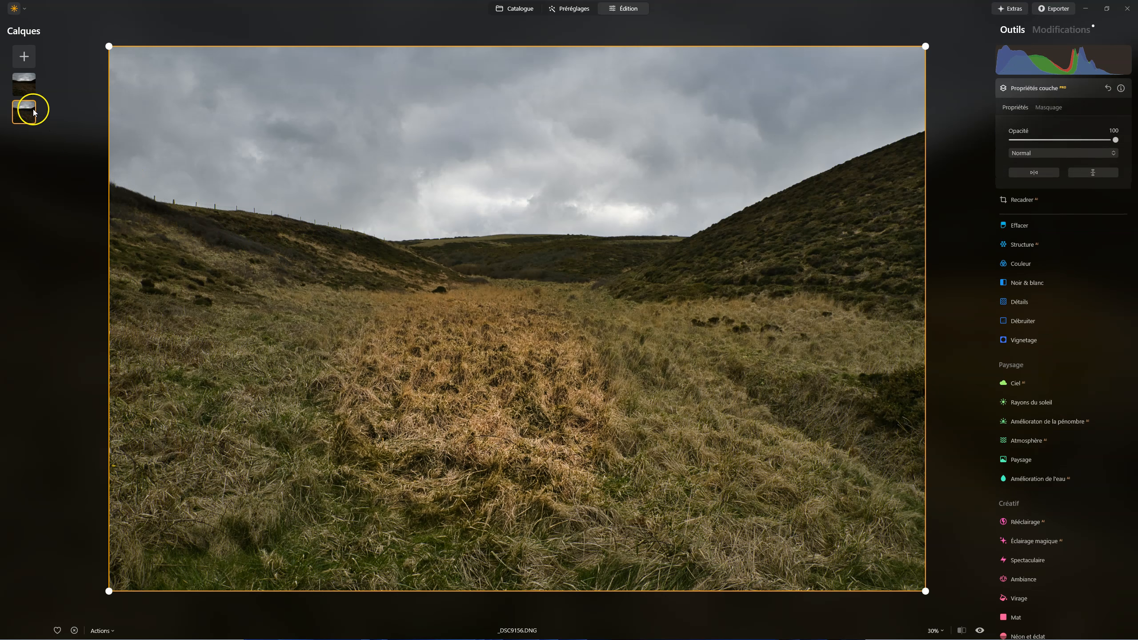
left_click_drag(34, 112, 32, 78)
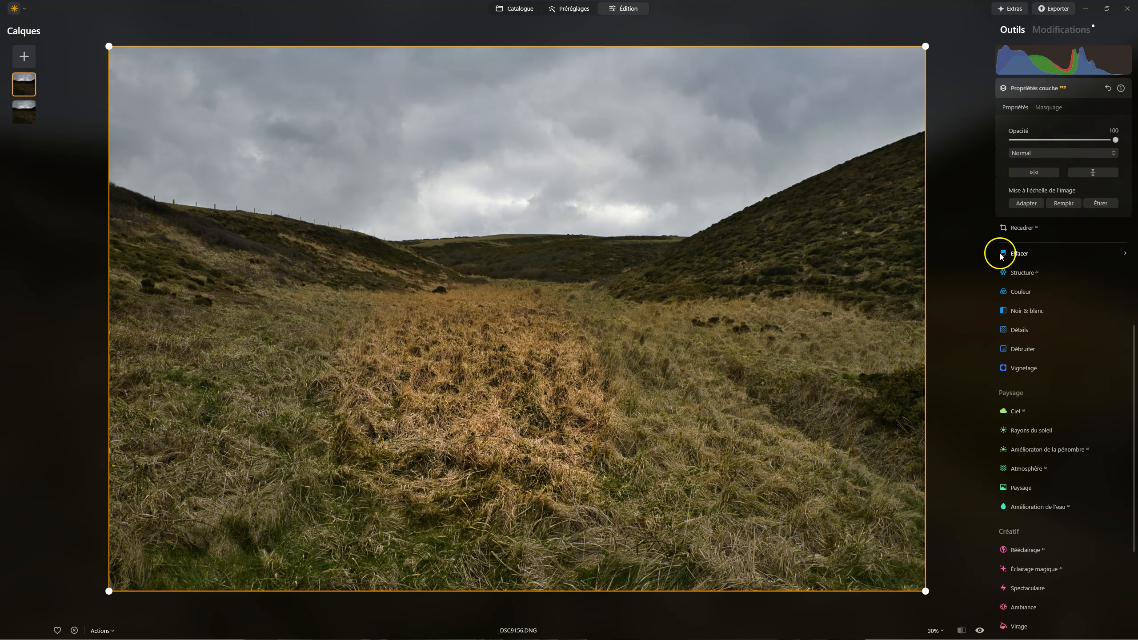
left_click(1108, 89)
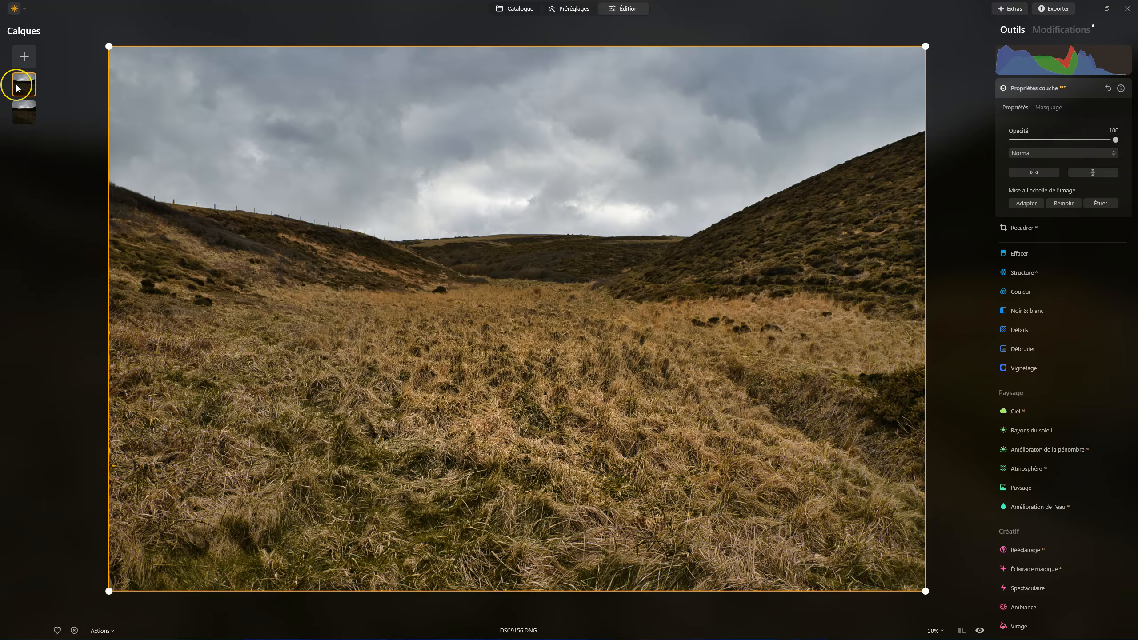
- Display the mask of the upper layer's existing Structure adjustment, then return to the editing tools
left_click(1050, 29)
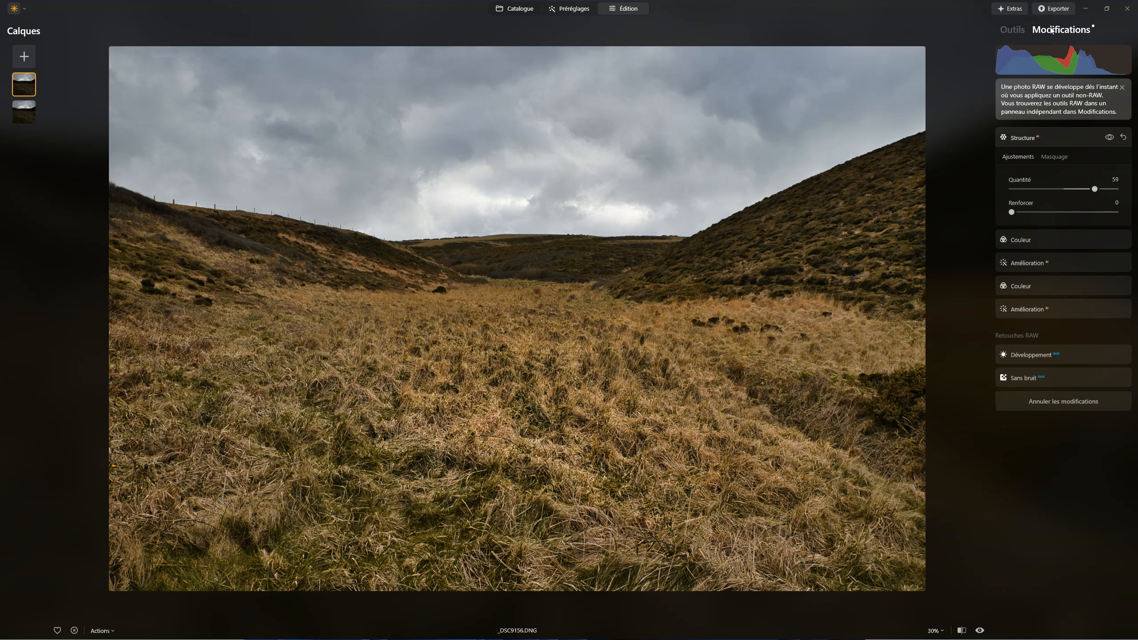
left_click(1055, 157)
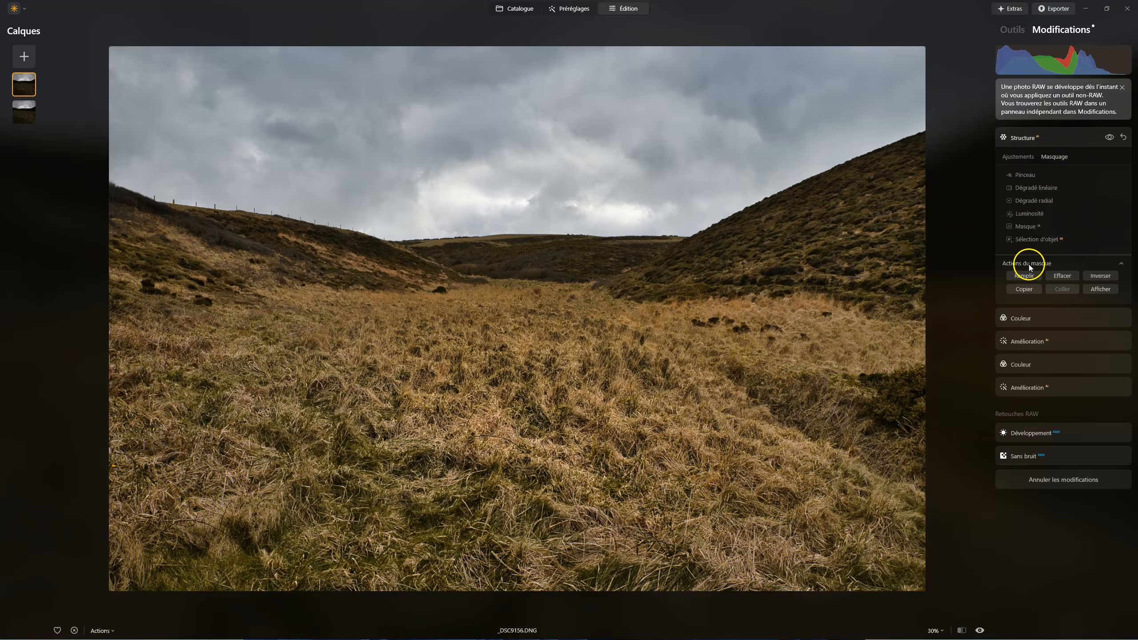
left_click(1100, 289)
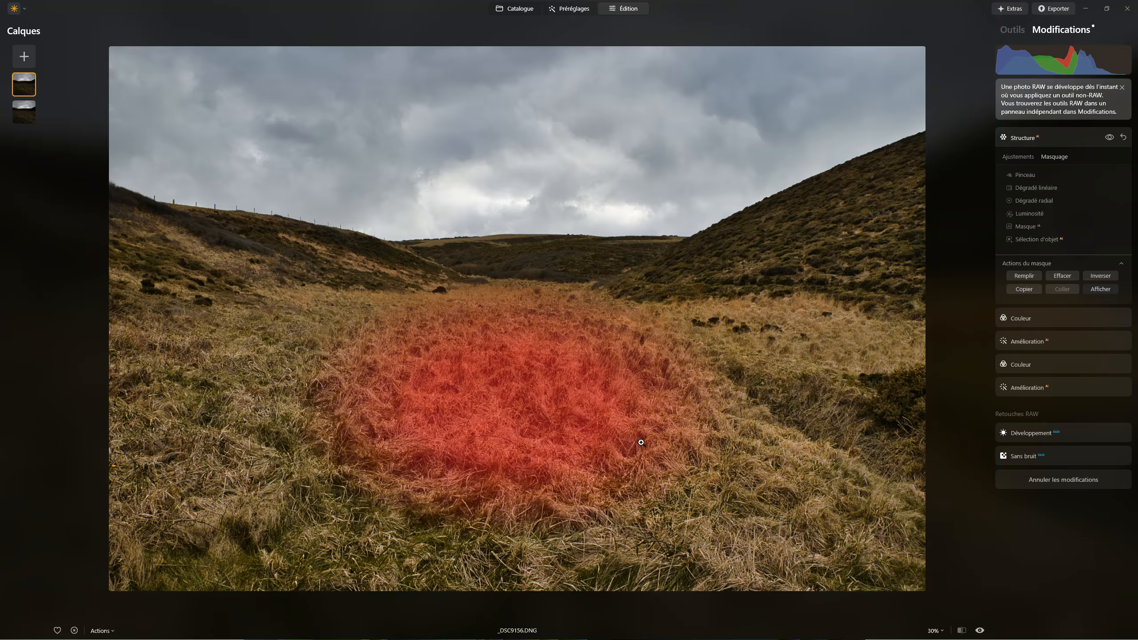
left_click(1015, 32)
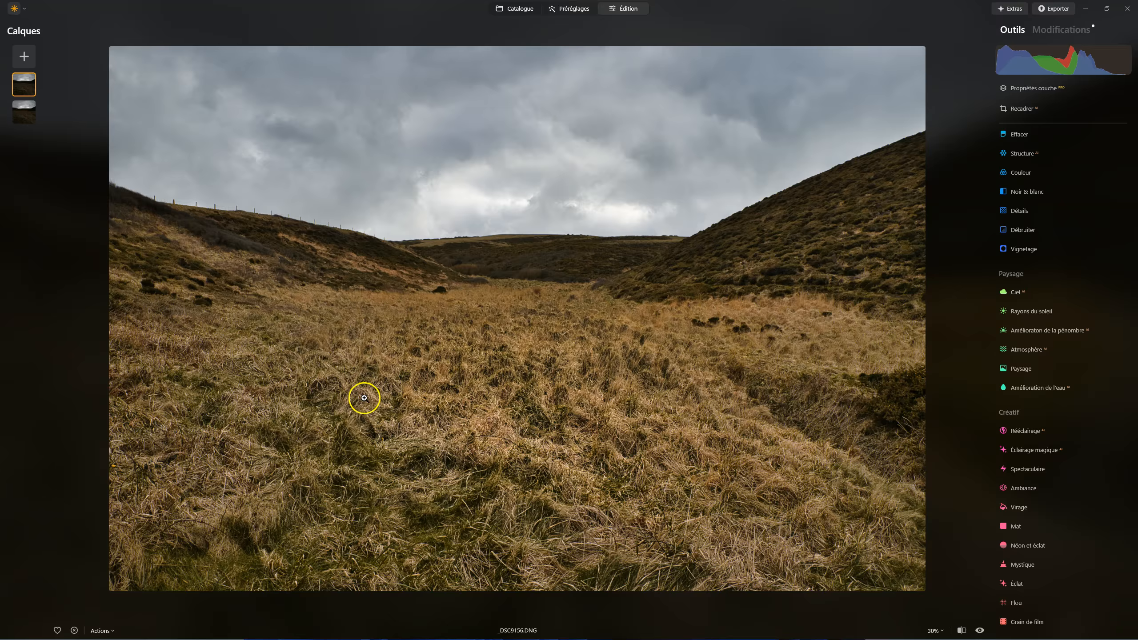
- Mask the upper layer with a large circular radial gradient centred on the grass in the middle of the valley
left_click(1023, 88)
left_click(1045, 108)
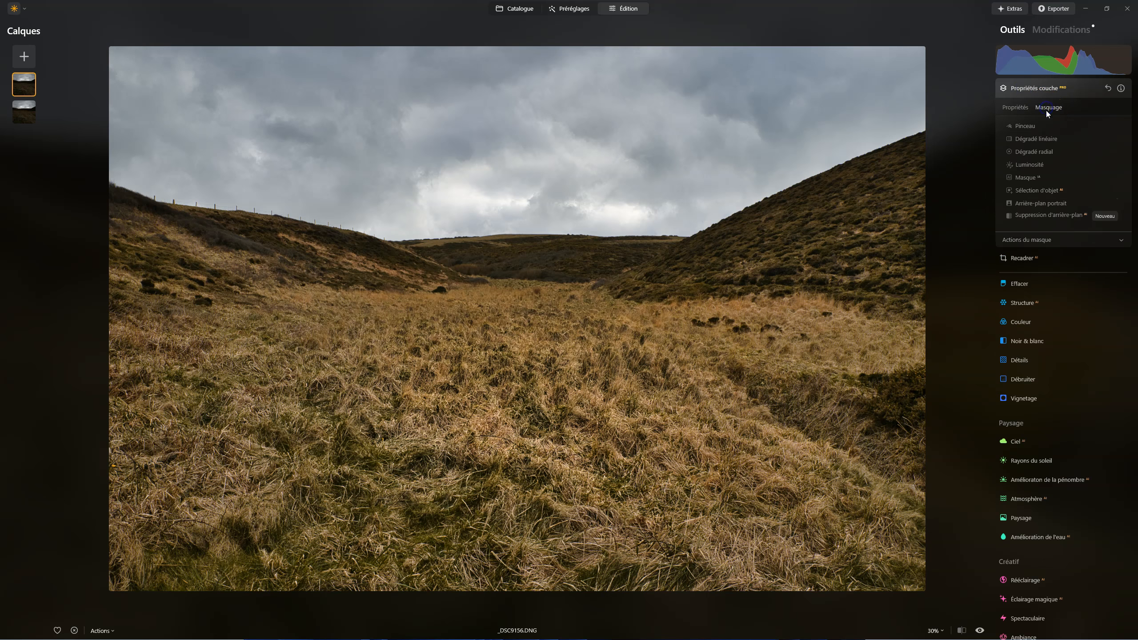
left_click(1020, 151)
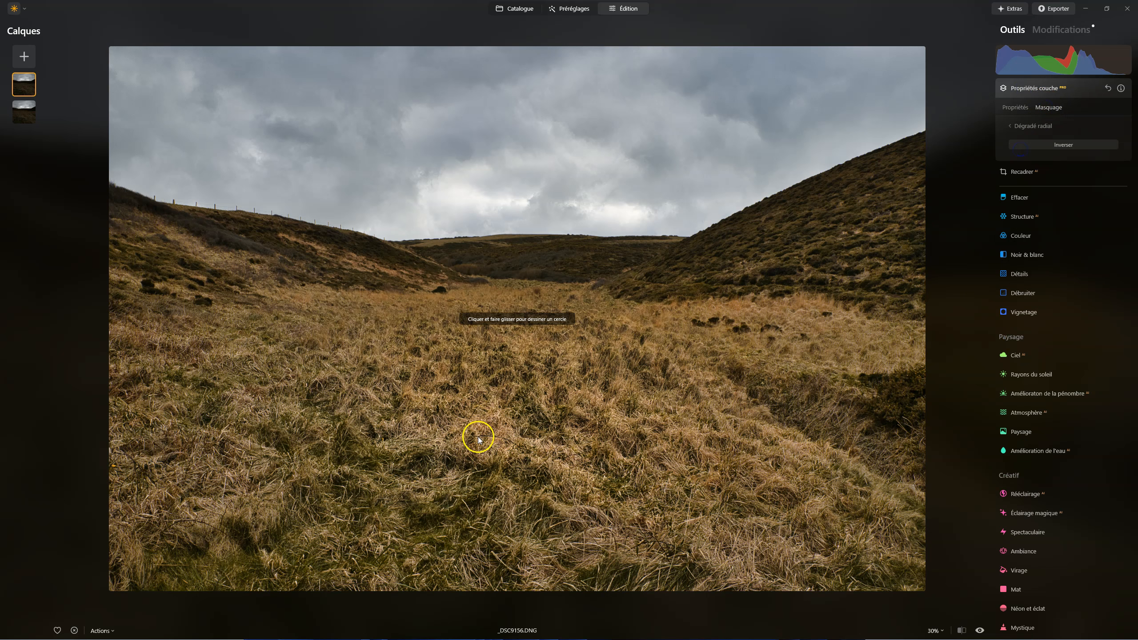
left_click_drag(482, 387, 568, 437)
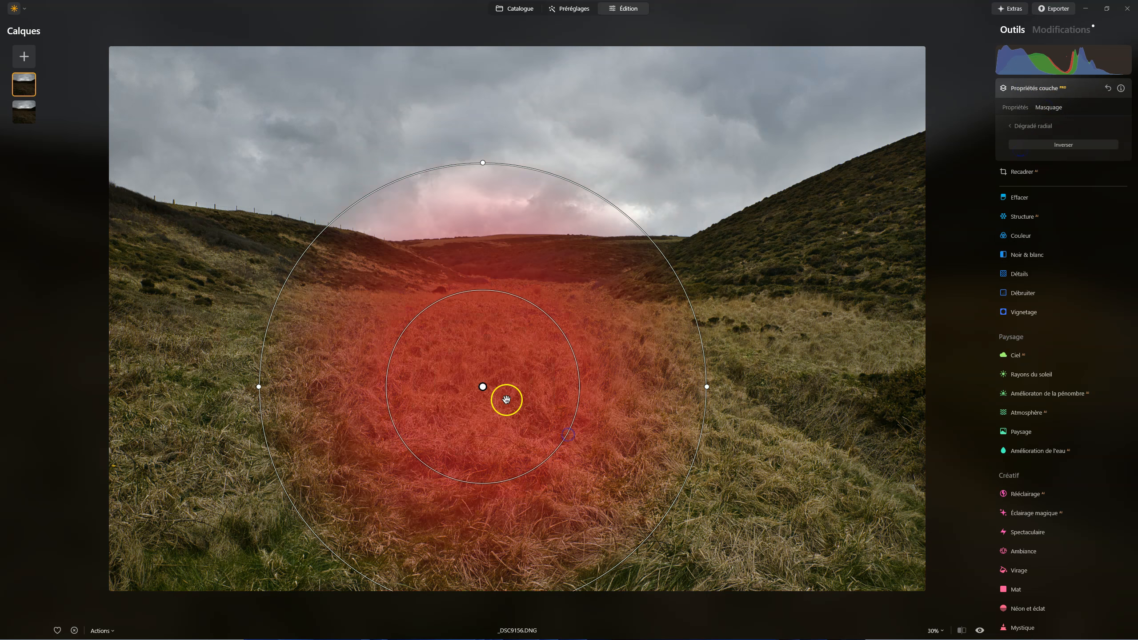
left_click_drag(482, 386, 496, 423)
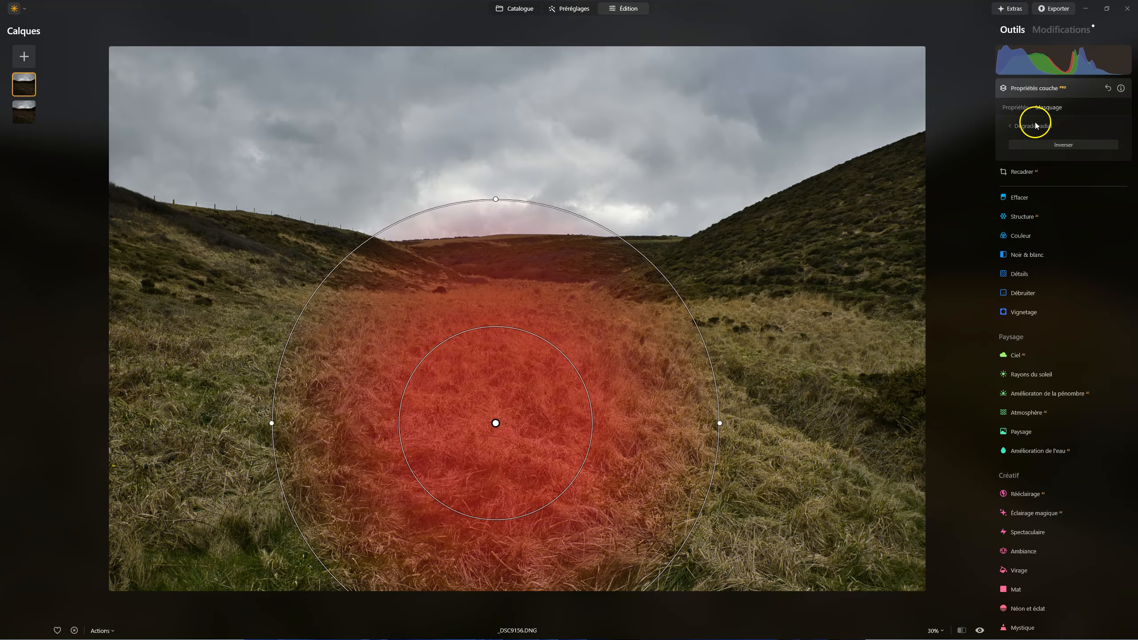
left_click(1021, 108)
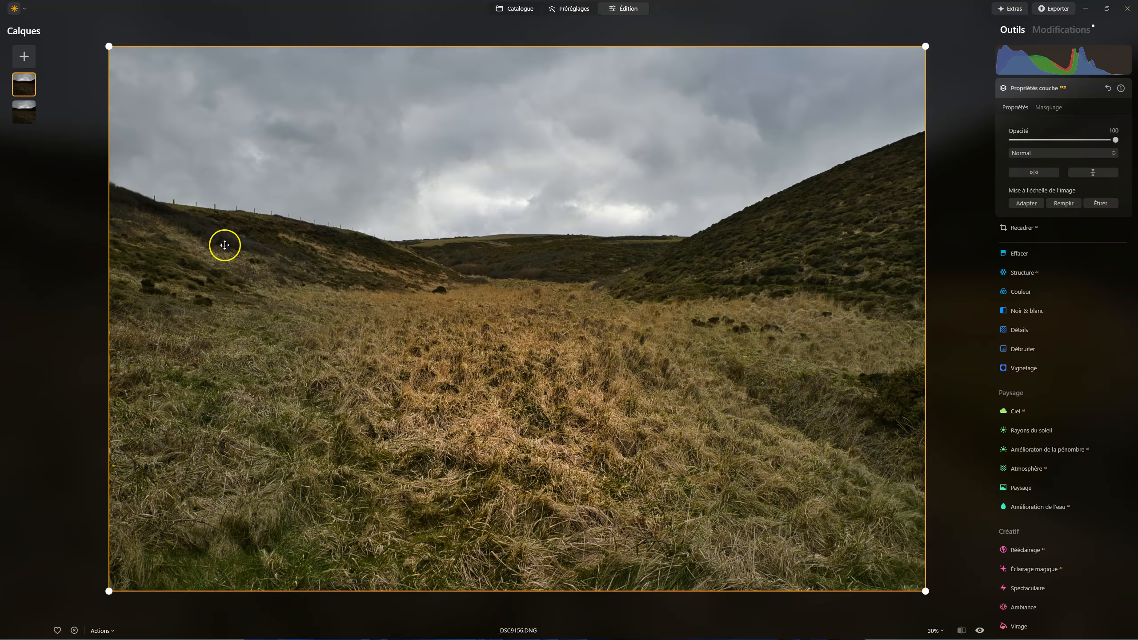
- Duplicate the radially masked upper layer and select the topmost copy
right_click(28, 90)
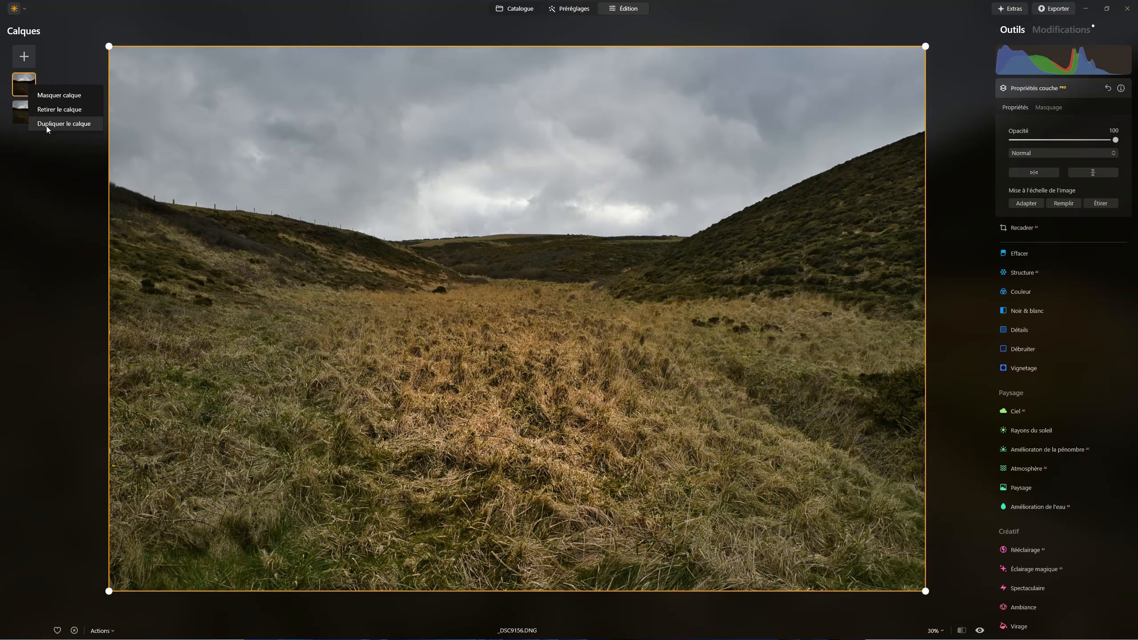
left_click(46, 126)
left_click(23, 85)
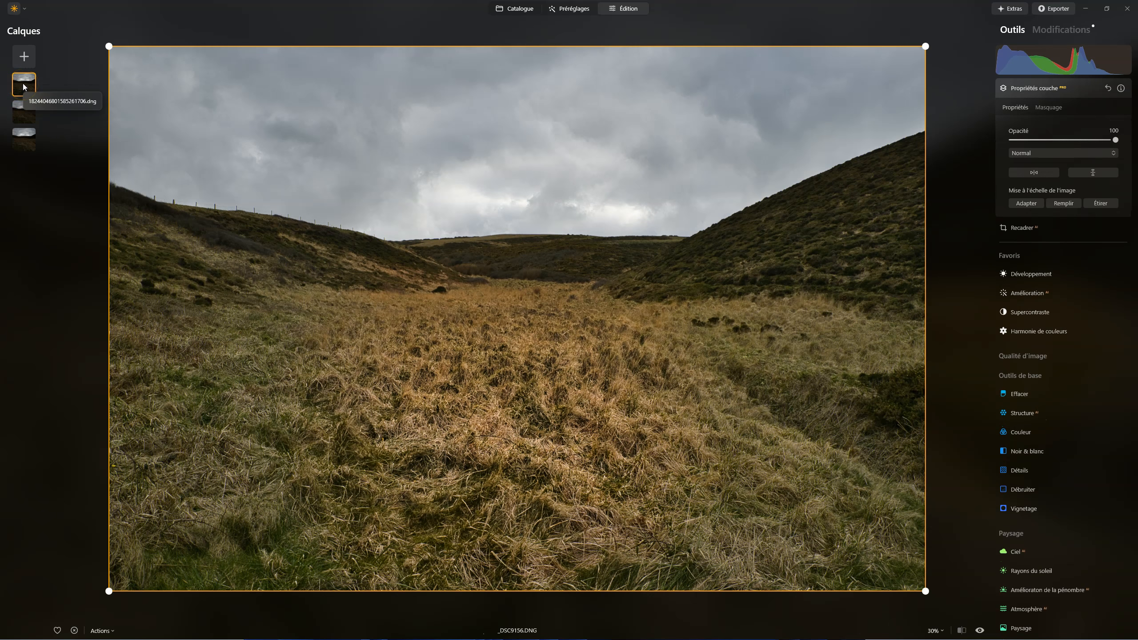
left_click_drag(24, 88, 23, 122)
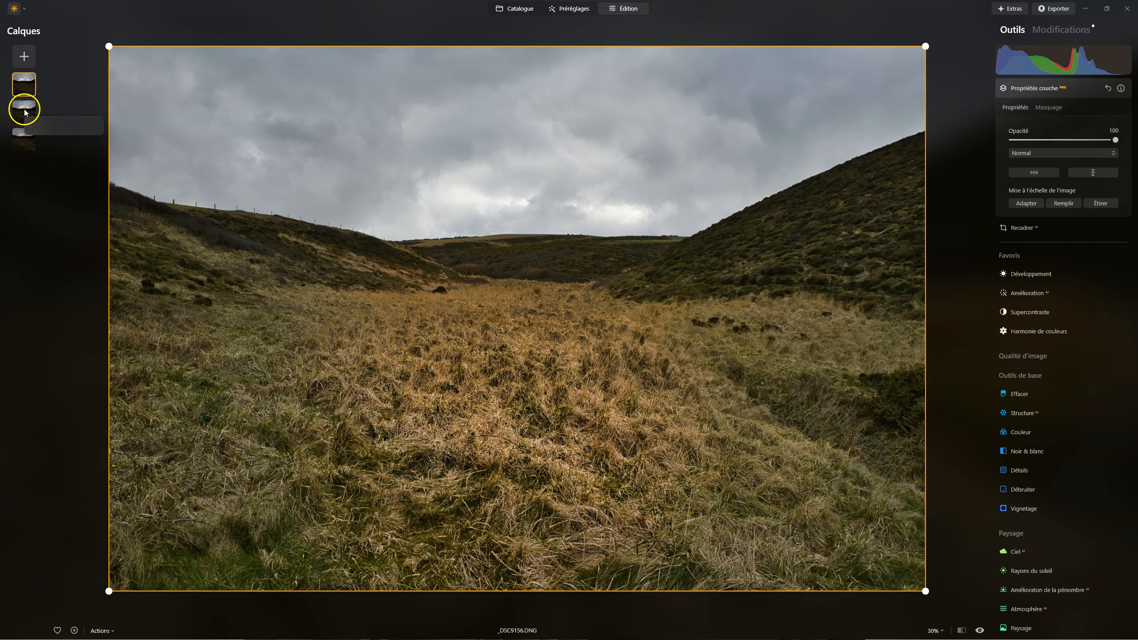
mouse_move(26, 80)
left_mouse_down()
mouse_move(26, 118)
mouse_move(26, 84)
left_mouse_up()
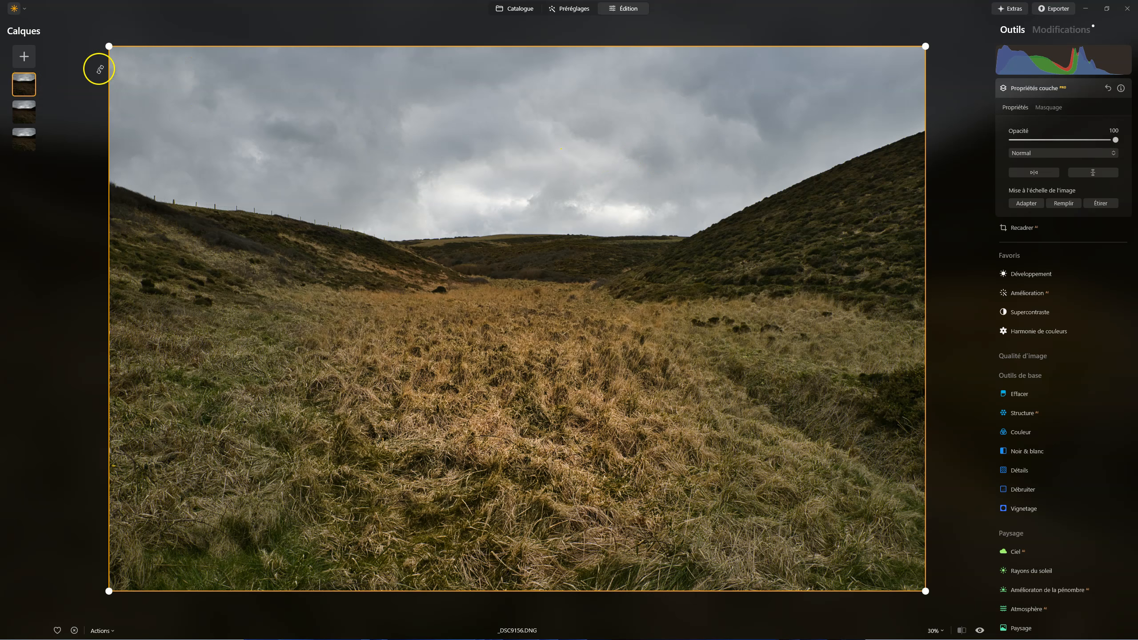
- Reset the top copy's layer mask, and compare its effect by lowering the opacity to 0 and restoring it to 100
left_click(1107, 90)
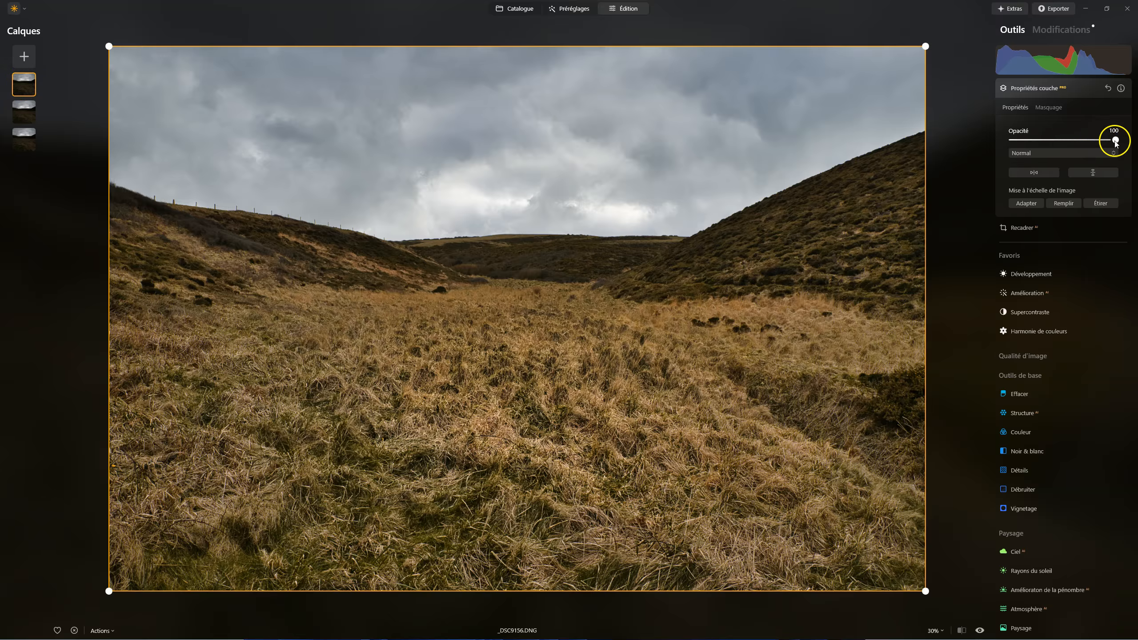
left_click_drag(1020, 126, 943, 124)
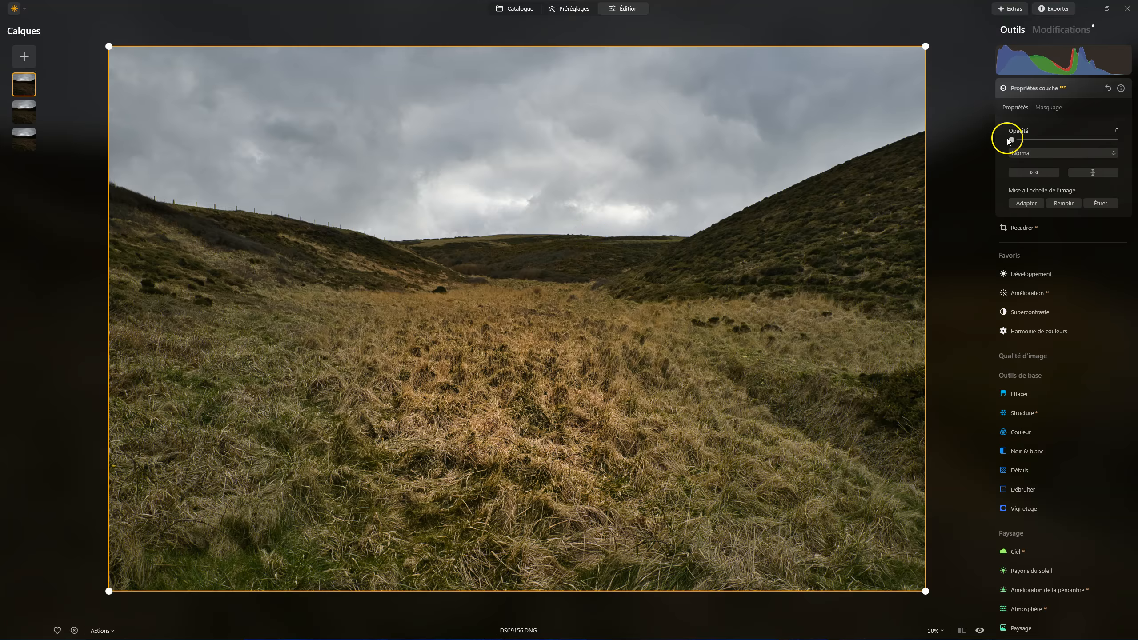
left_click_drag(1011, 140, 1137, 139)
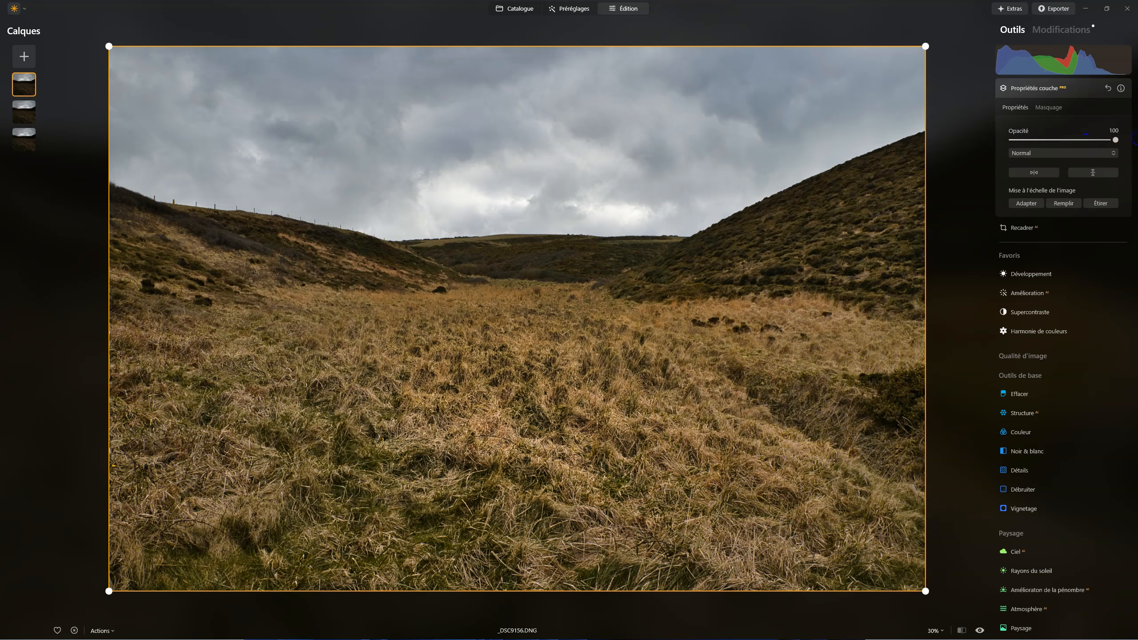
- Paint a brush mask on the top layer over the left, distant and right hills, with Taille 190, Adoucissement 100 and Intensité 100
left_click(1048, 108)
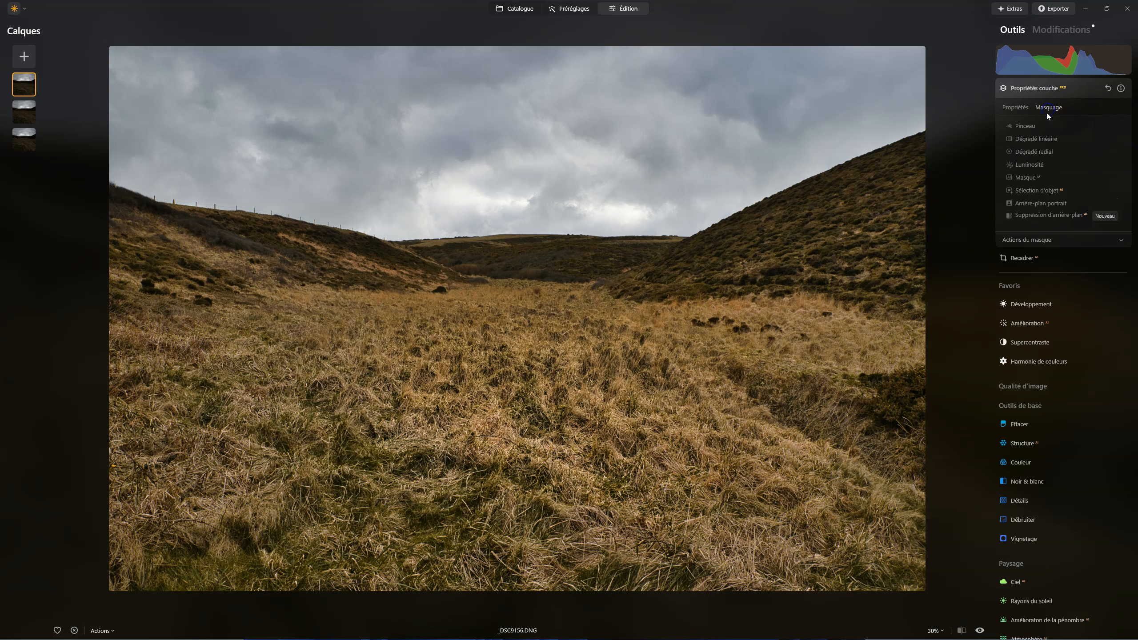
left_click(1026, 126)
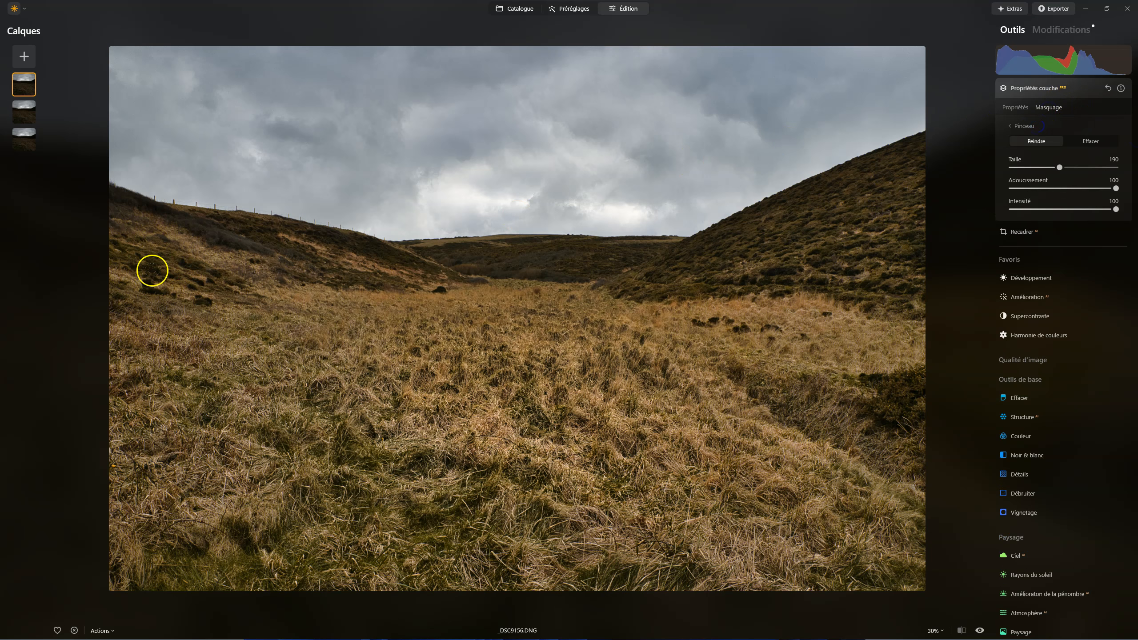
mouse_move(139, 278)
left_mouse_down()
mouse_move(373, 251)
mouse_move(140, 255)
left_mouse_up()
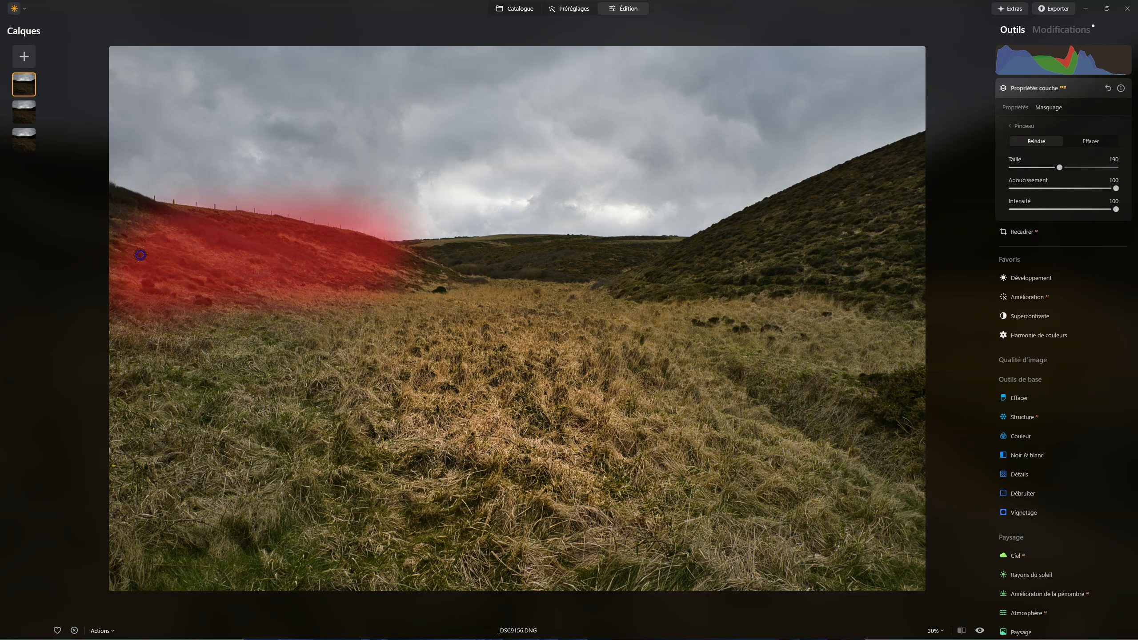
left_click_drag(231, 257, 216, 227)
mouse_move(320, 248)
left_mouse_down()
mouse_move(668, 248)
mouse_move(799, 232)
mouse_move(899, 184)
mouse_move(776, 222)
mouse_move(696, 264)
mouse_move(820, 279)
mouse_move(935, 245)
mouse_move(912, 158)
mouse_move(853, 185)
left_mouse_up()
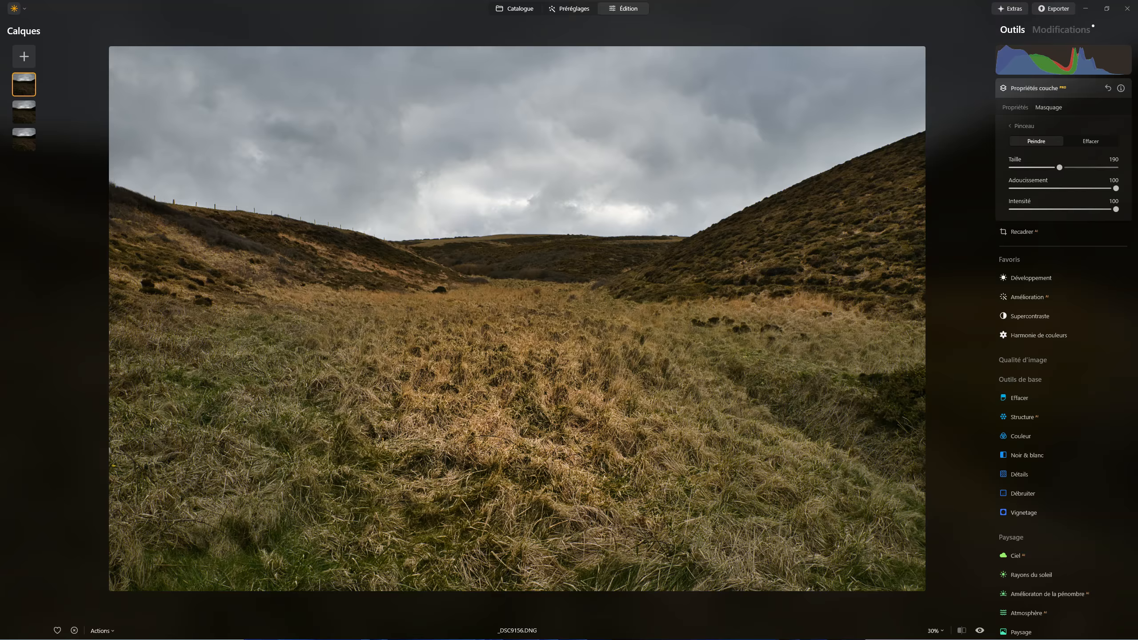
- Hide the bottom layer to examine the masked areas of the two layers above it
left_click(24, 139)
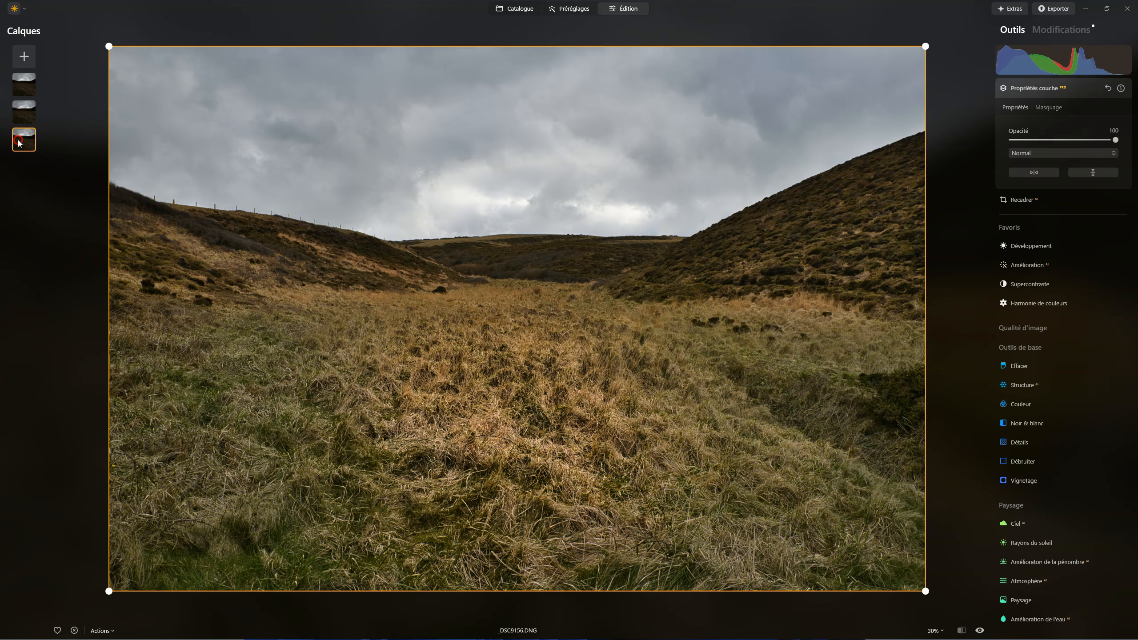
right_click(18, 143)
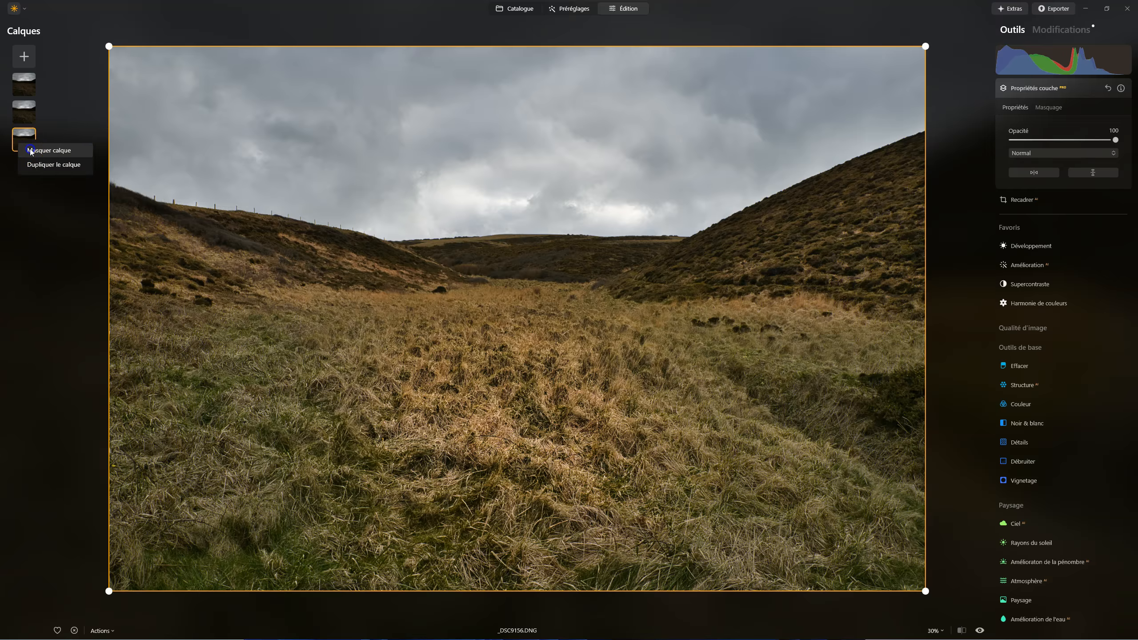
left_click(30, 151)
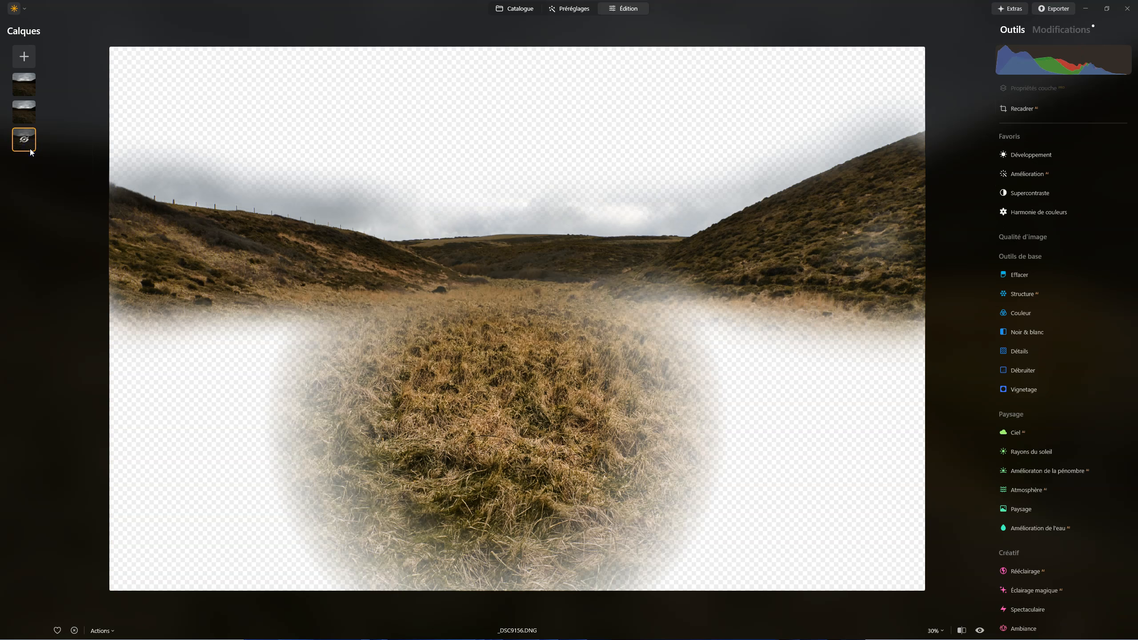
- Hide the middle layer to examine the top layer's masked area on its own
left_click(25, 113)
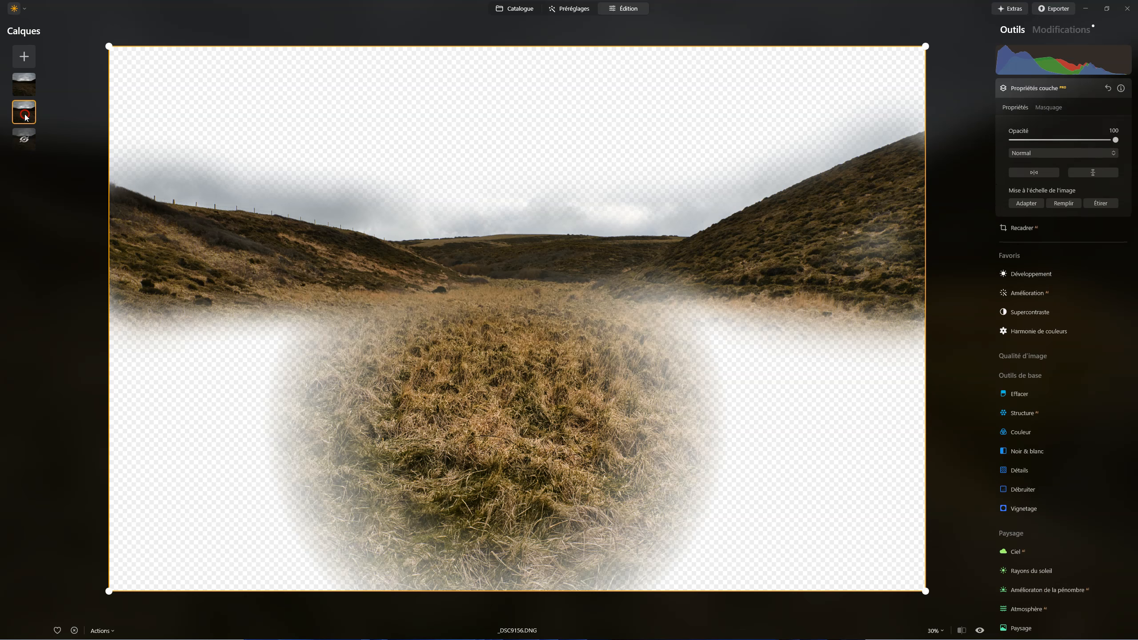
right_click(28, 120)
left_click(31, 125)
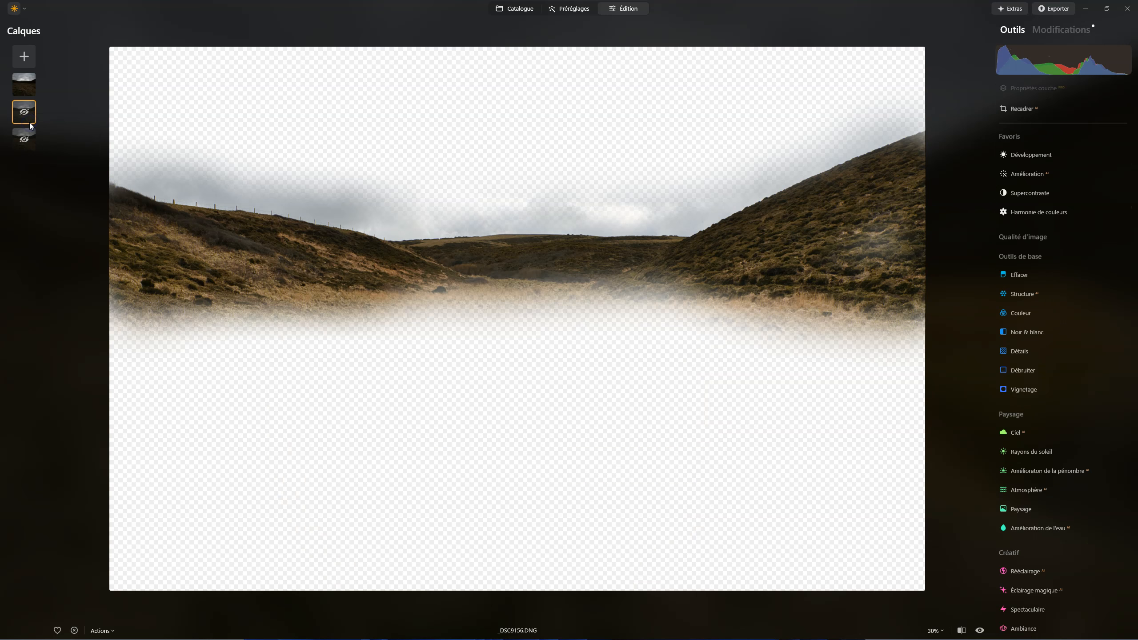
- Enhance the top layer using Amélioration, with Accent at 78 and Embellisseur de Ciel at 30
left_click(27, 85)
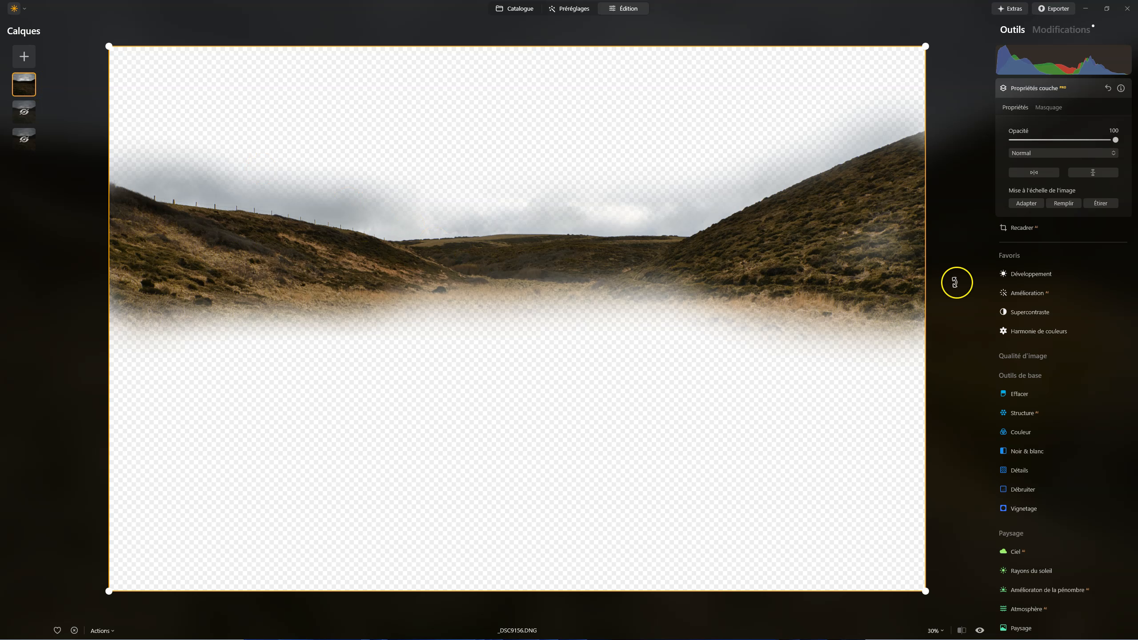
left_click(1025, 292)
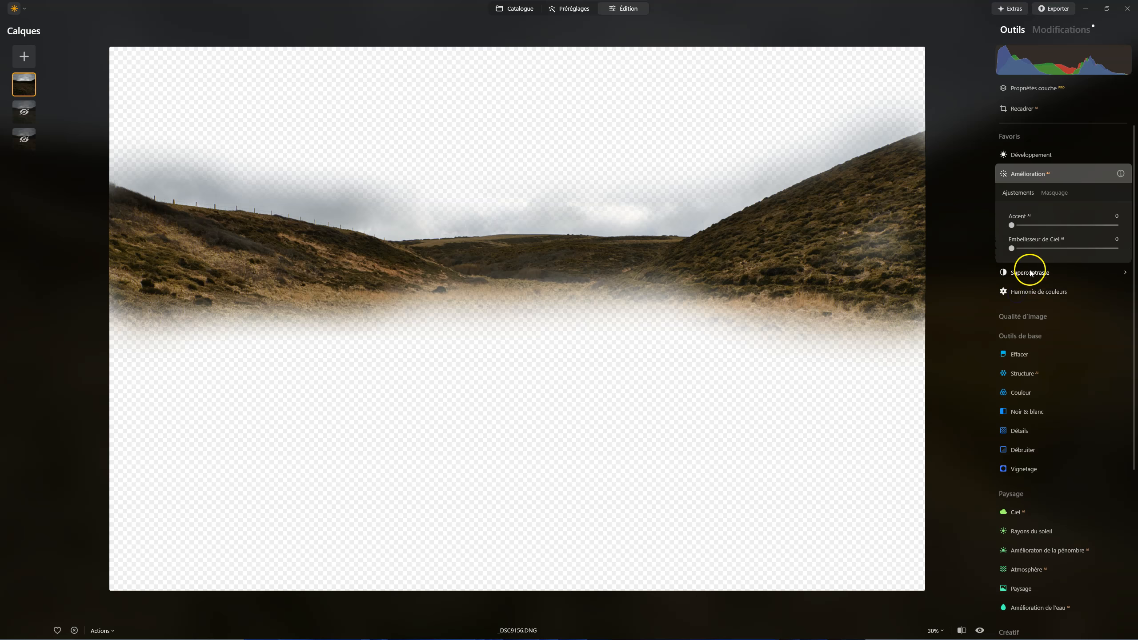
left_click_drag(1012, 227, 1093, 224)
left_click_drag(1021, 249, 1042, 248)
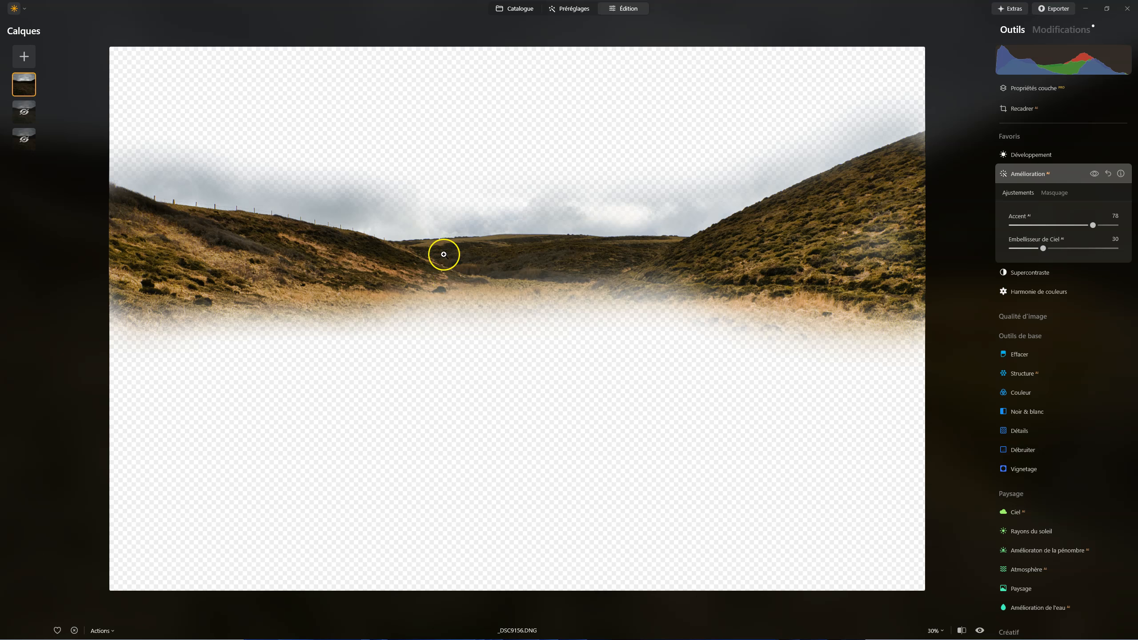
- Make the hidden middle layer visible again
left_click(24, 112)
right_click(24, 112)
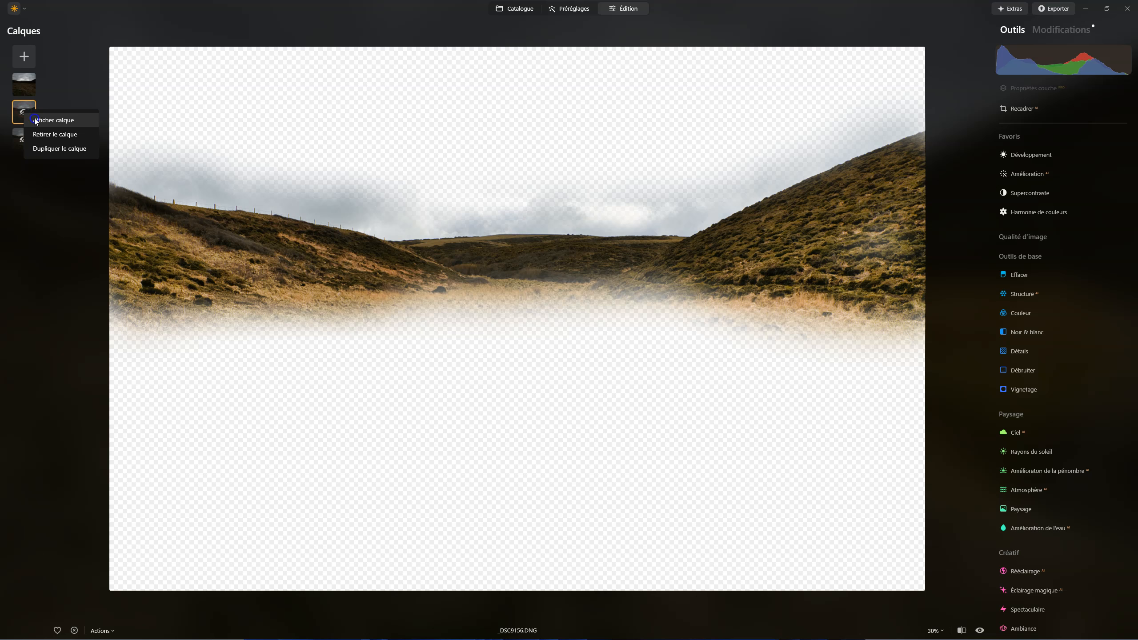
left_click(35, 119)
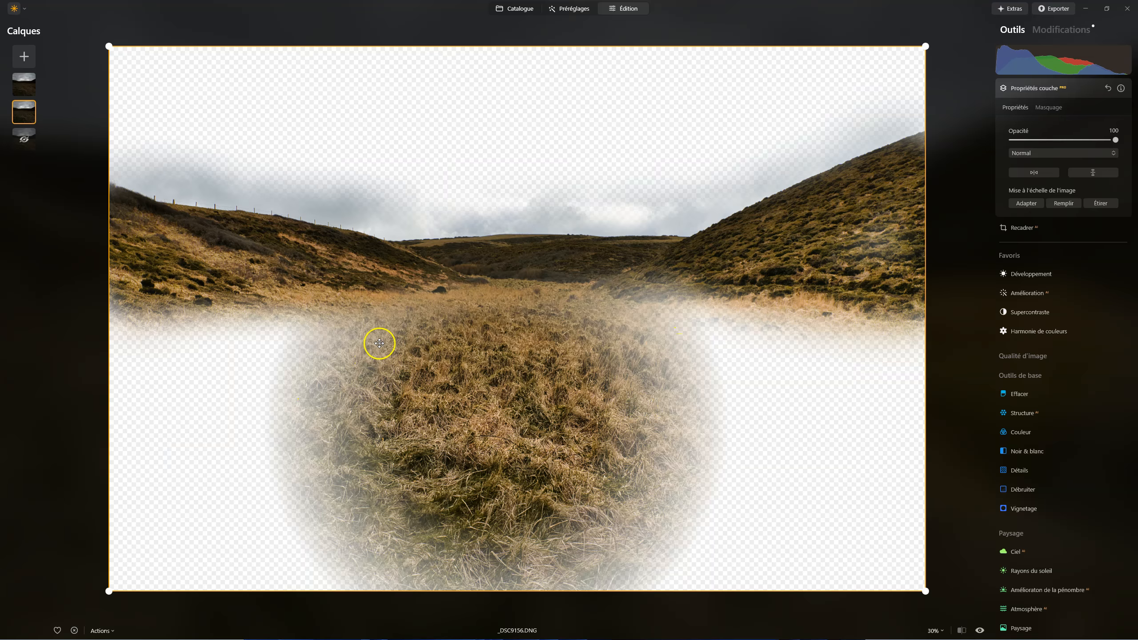
- Hide the top layer and show it again to compare its contribution with the middle layer
left_click(24, 84)
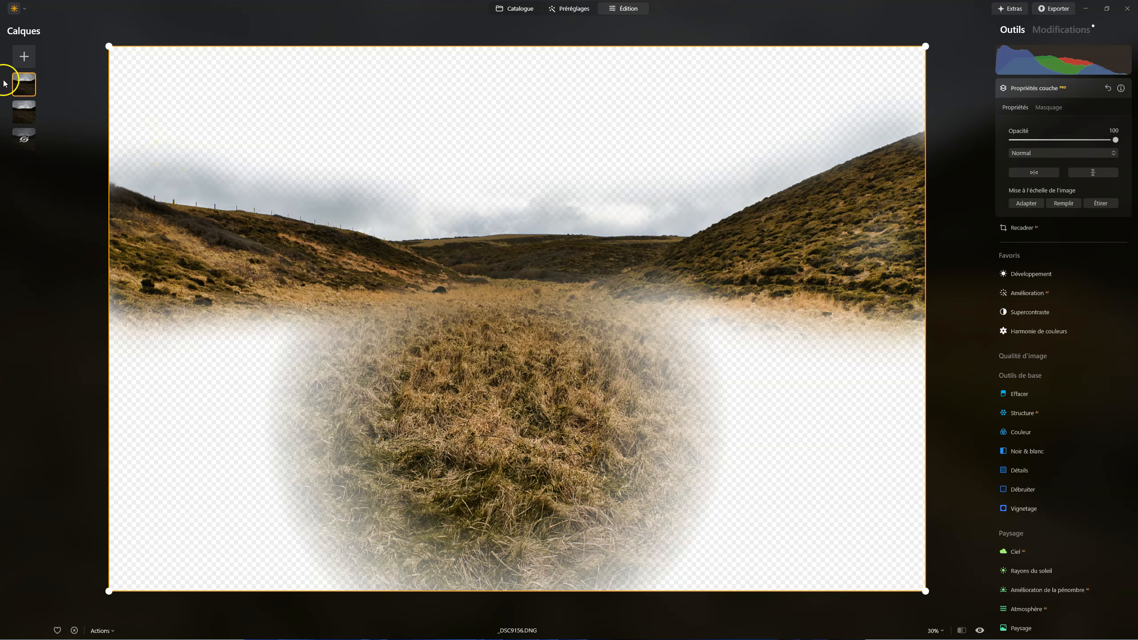
right_click(19, 91)
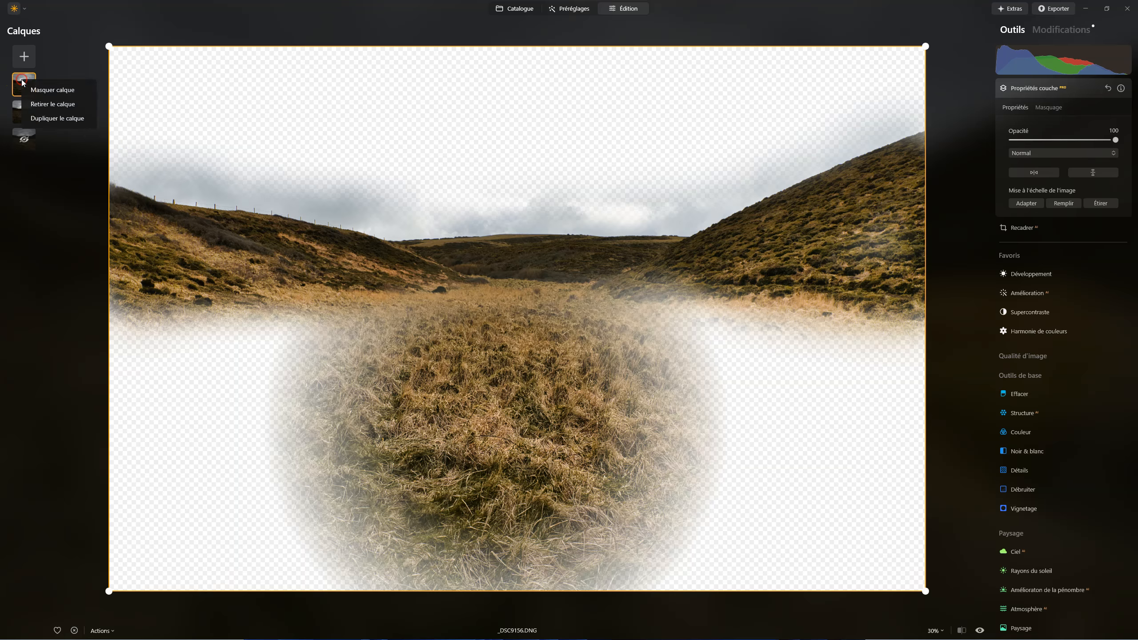
left_click(32, 90)
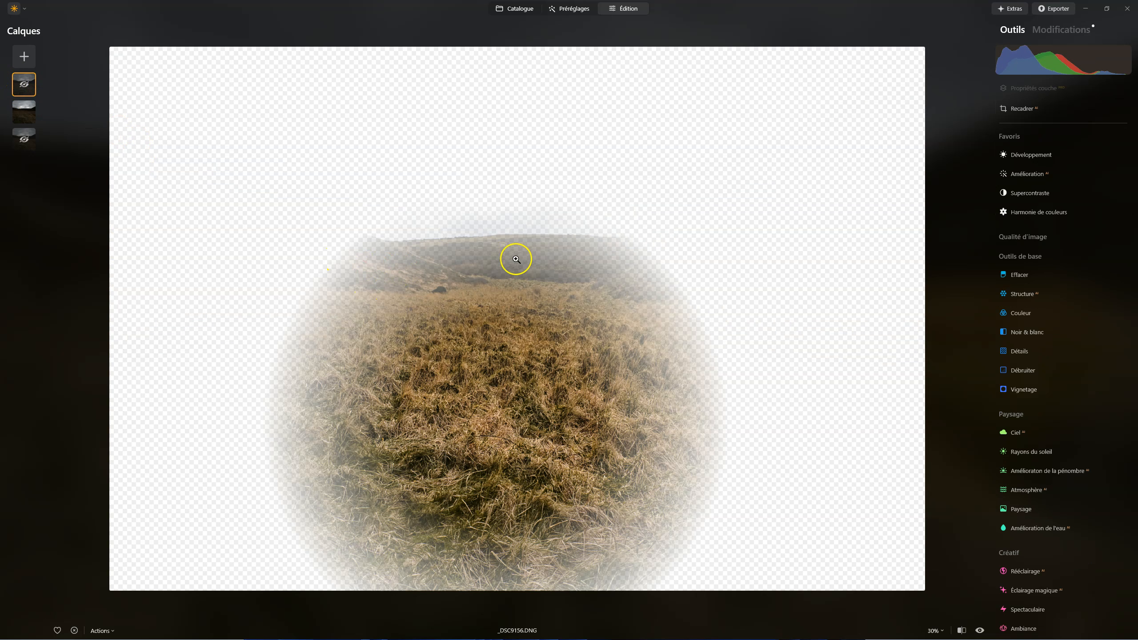
right_click(25, 92)
left_click(27, 91)
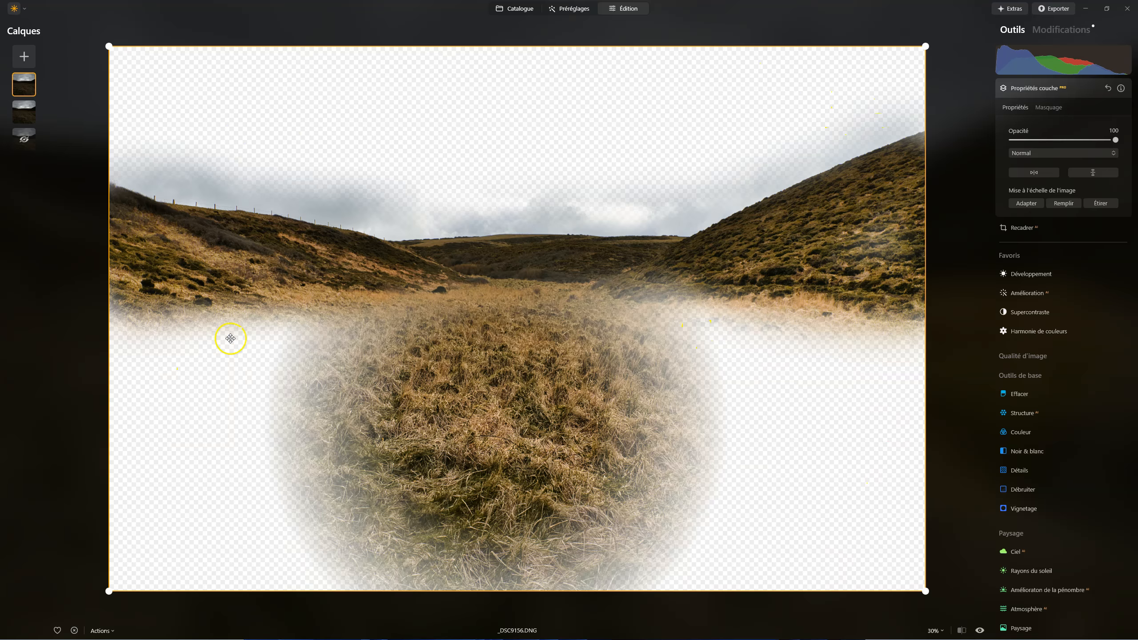
- Make the hidden bottom layer visible again beneath the two masked layers
left_click(26, 140)
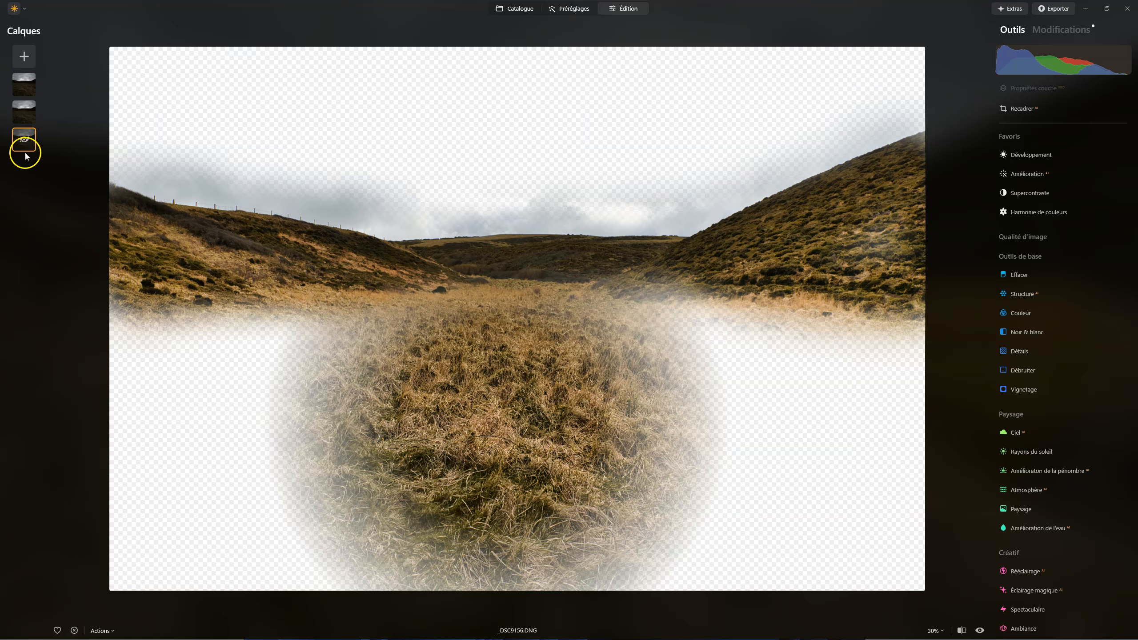
right_click(26, 145)
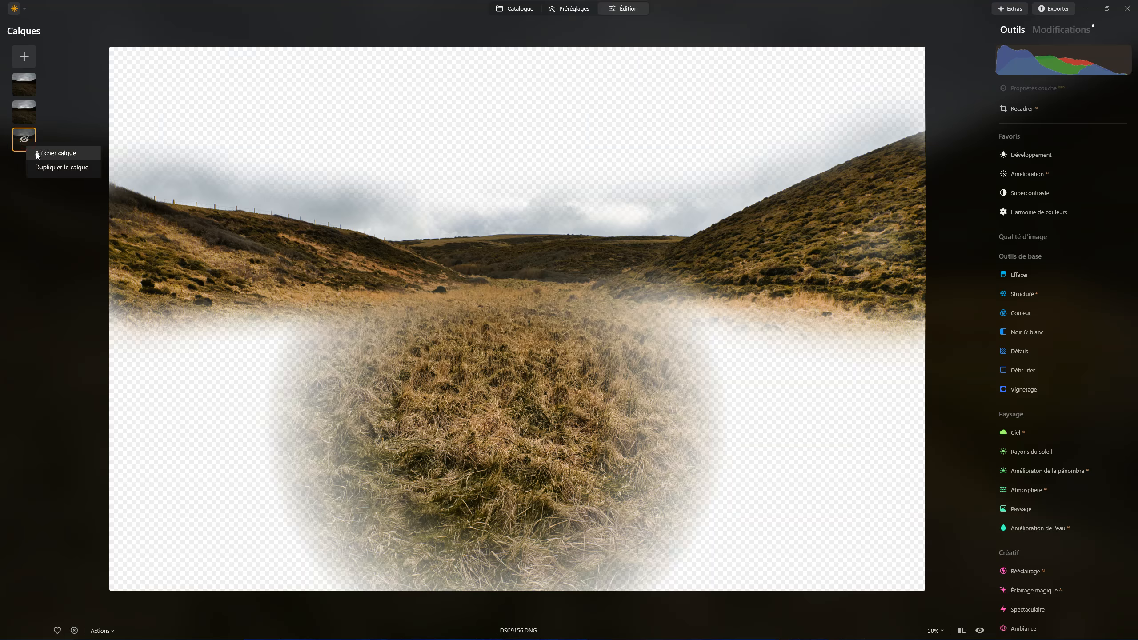
left_click(35, 152)
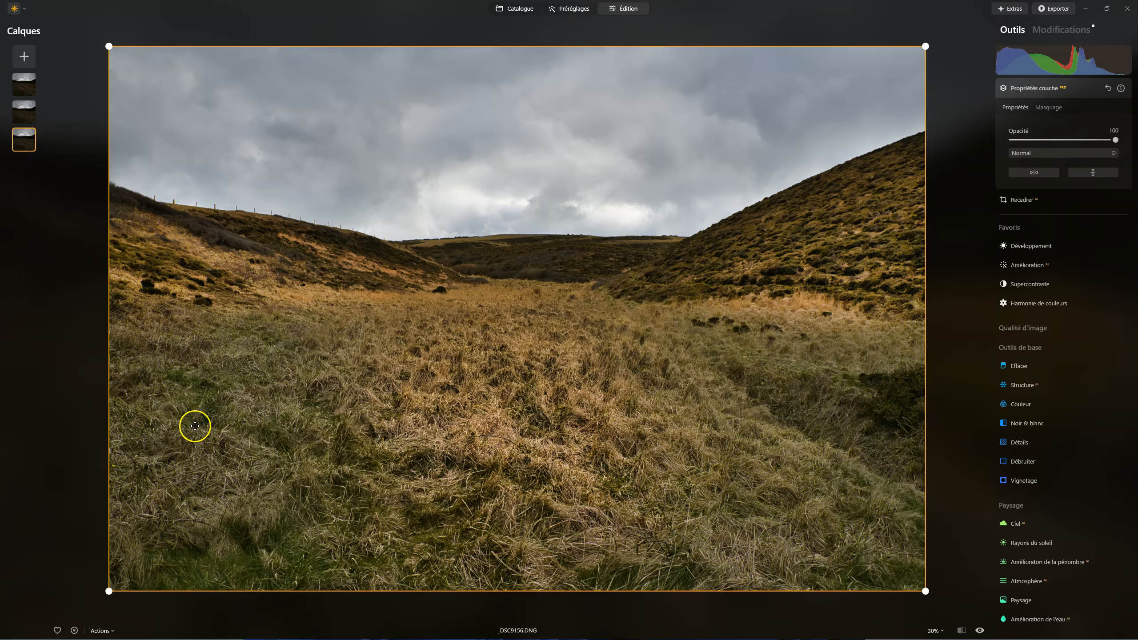
- Hide the bottom layer, inspect the two masked layers above it, and show the bottom layer again
right_click(23, 146)
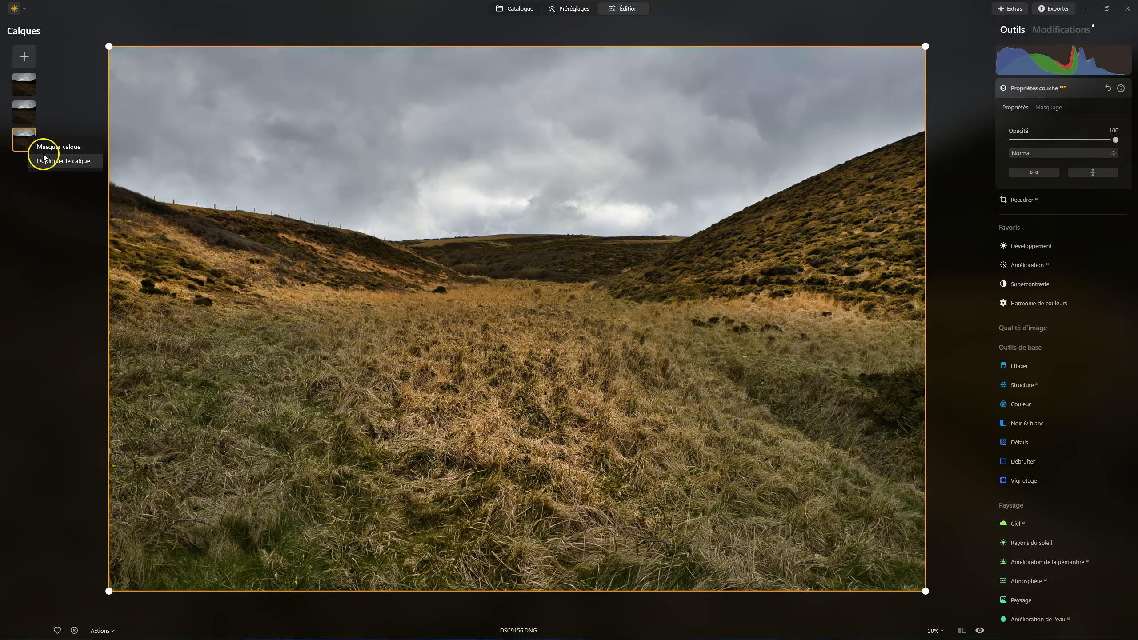
left_click(49, 149)
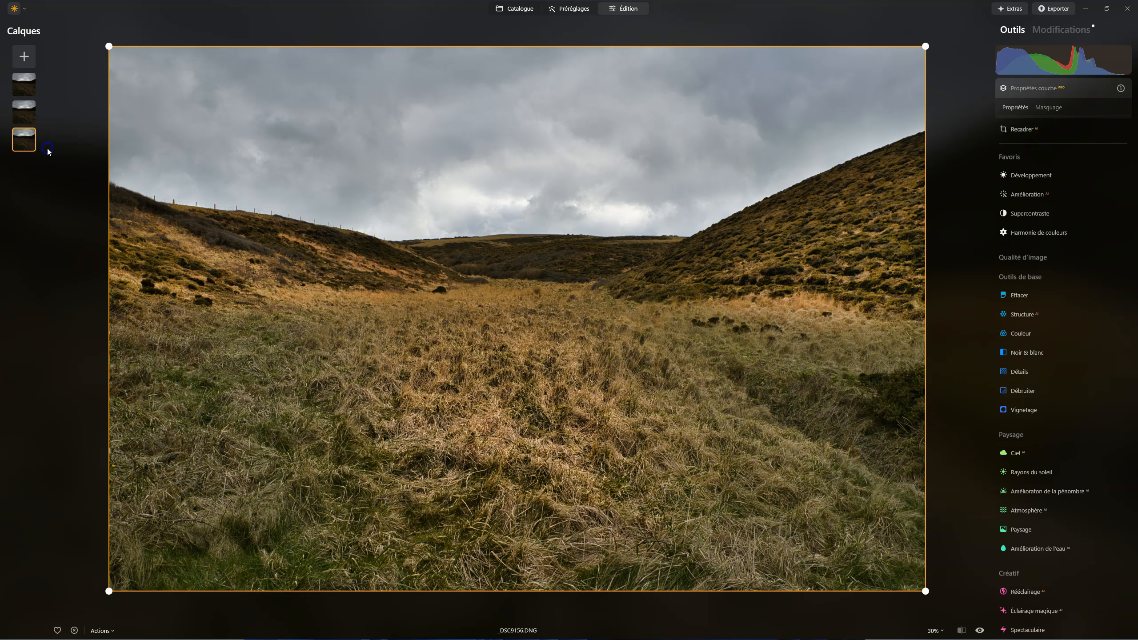
left_click(22, 84)
left_click(22, 114)
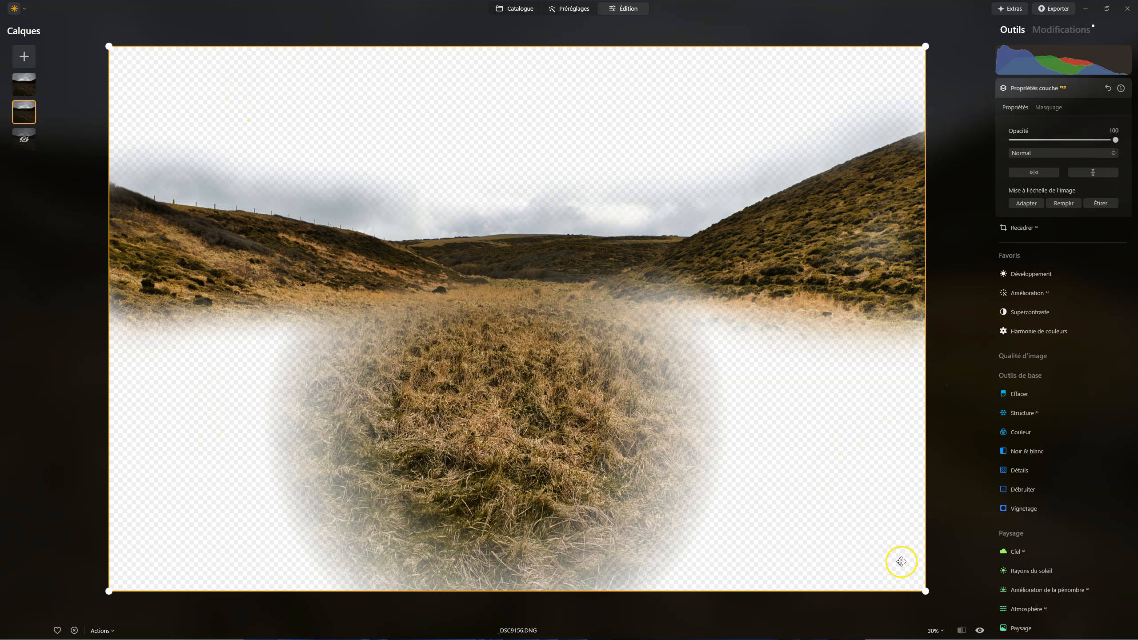
left_click(27, 142)
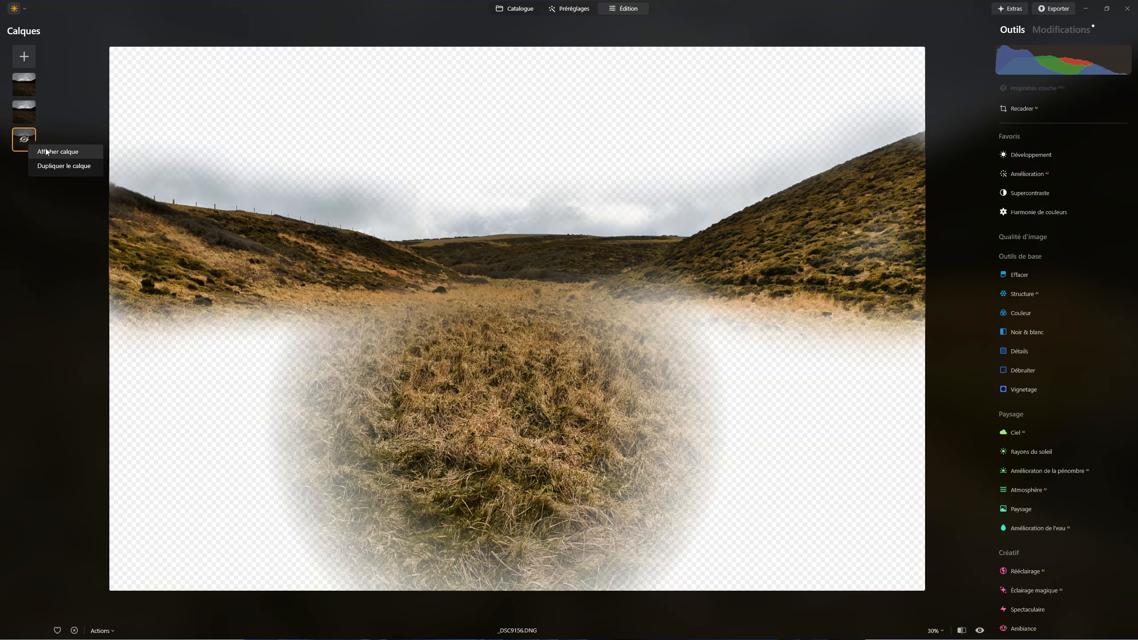
left_click(47, 152)
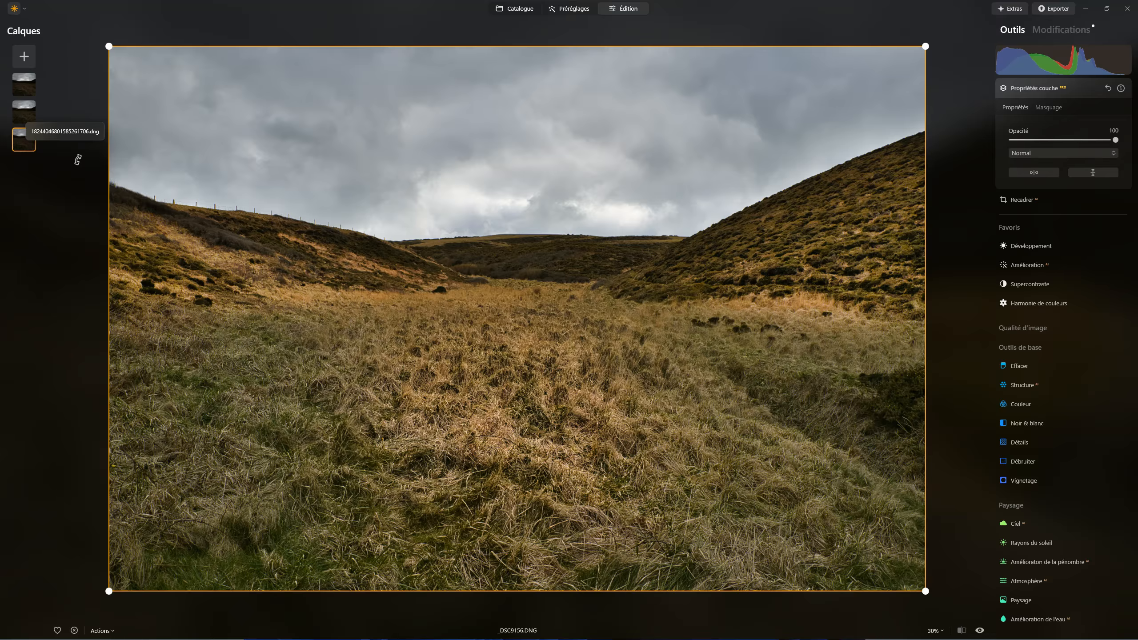
- Remove the topmost layer and reset the layer properties of the remaining upper layer
left_click(747, 290)
left_click(25, 90)
right_click(25, 89)
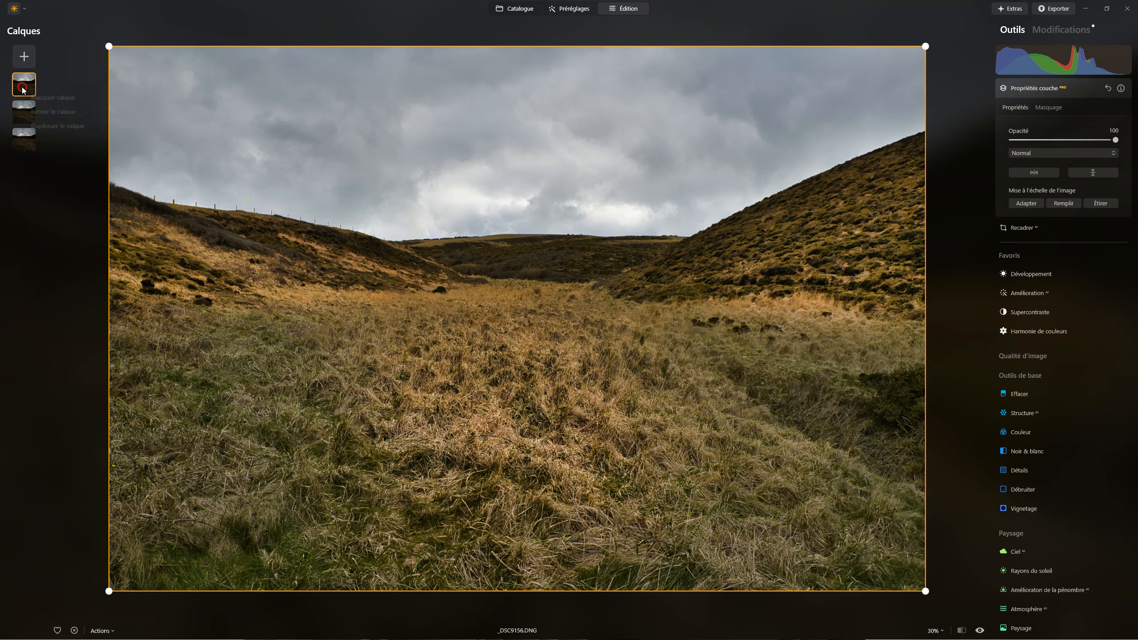
left_click(41, 111)
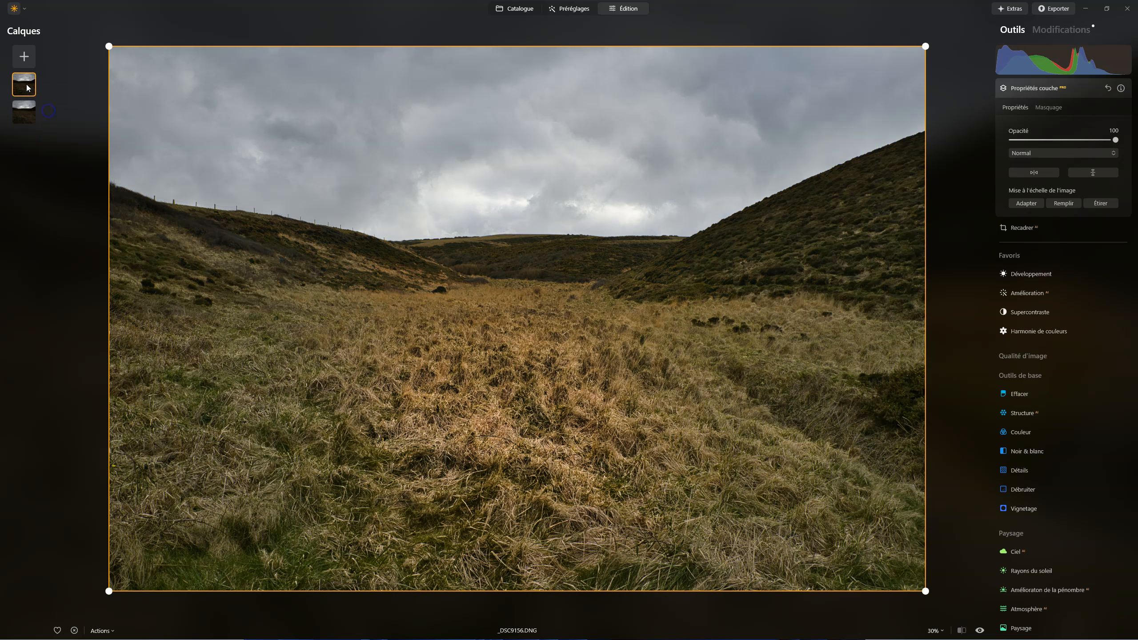
left_click(1105, 89)
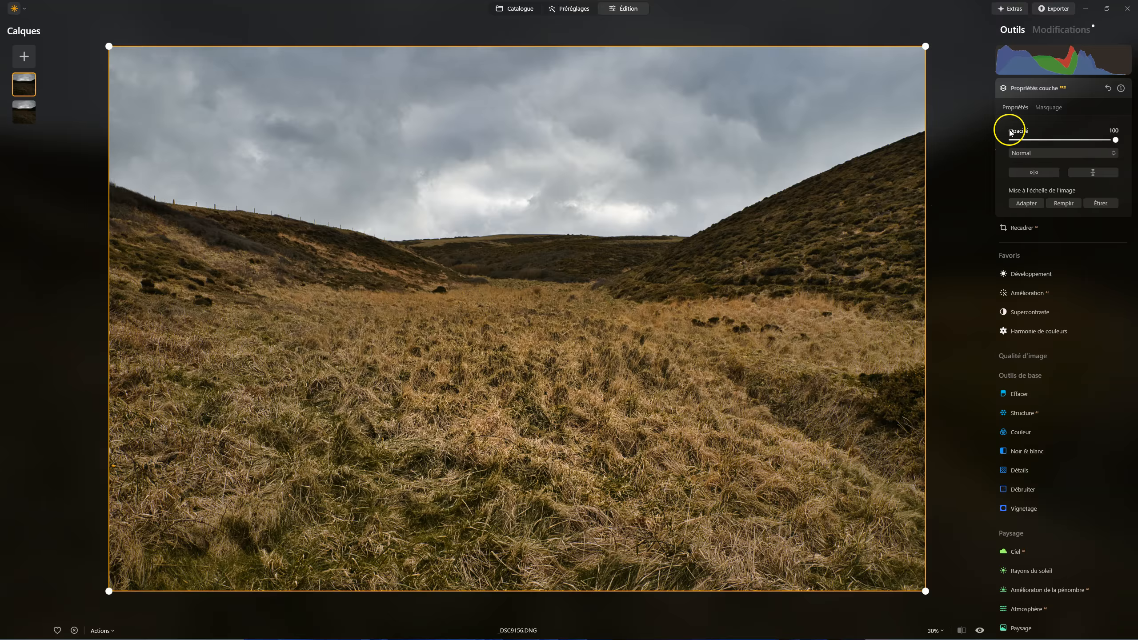
- Create a Luminosité mask on the upper layer by sampling the left hill, and extend its outer luminance limits to both ends of the range
left_click(1043, 108)
left_click(1025, 164)
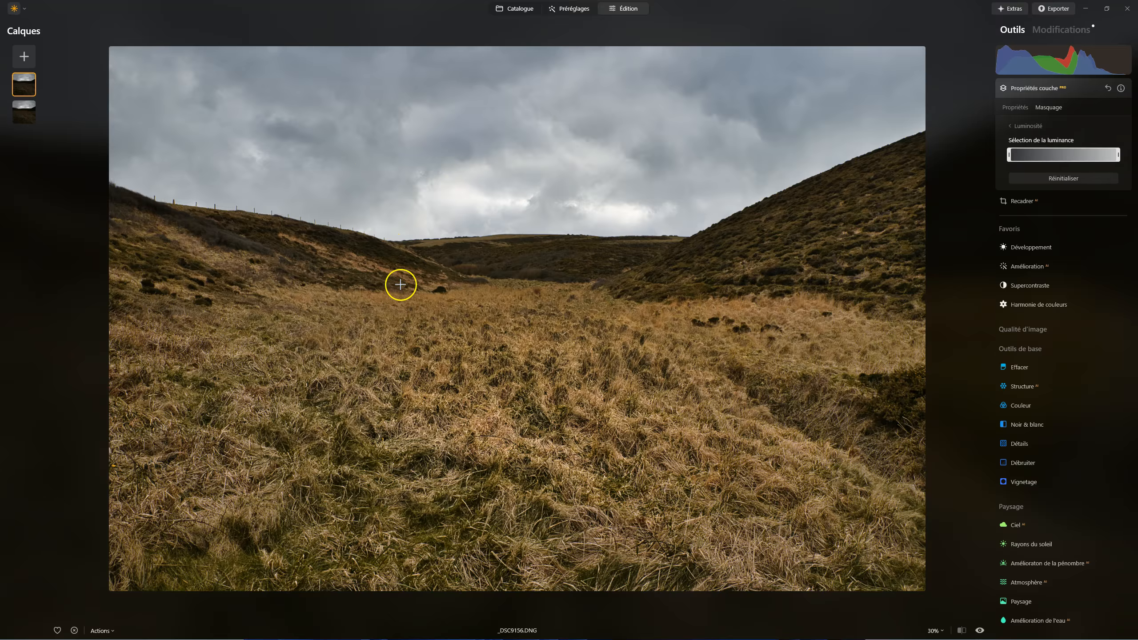
left_click(351, 263)
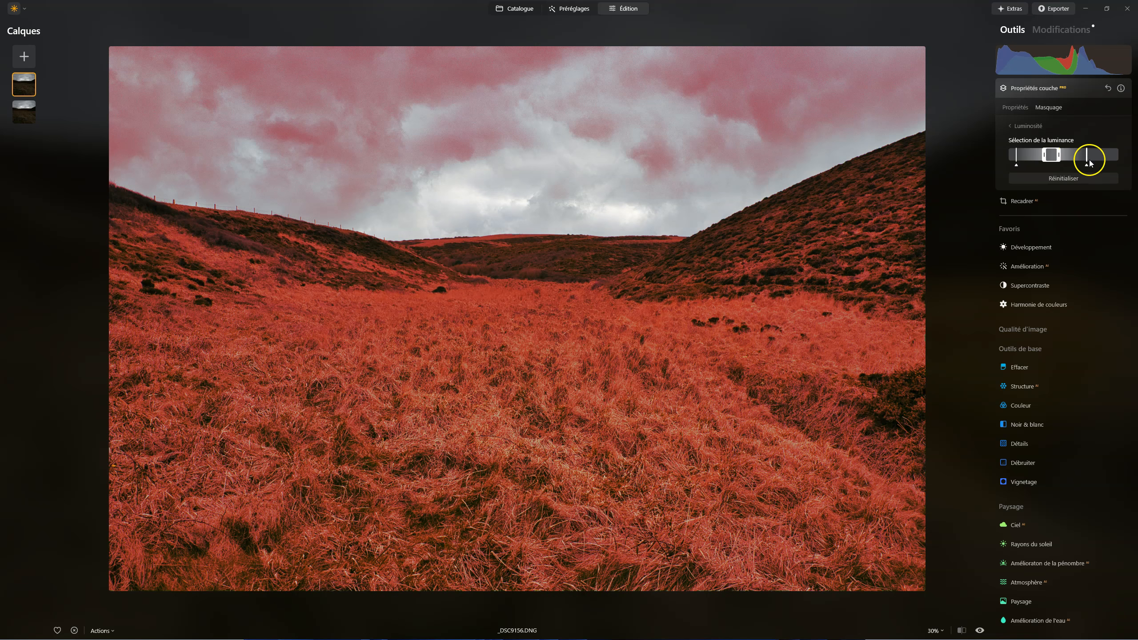
left_click_drag(1085, 166, 1118, 165)
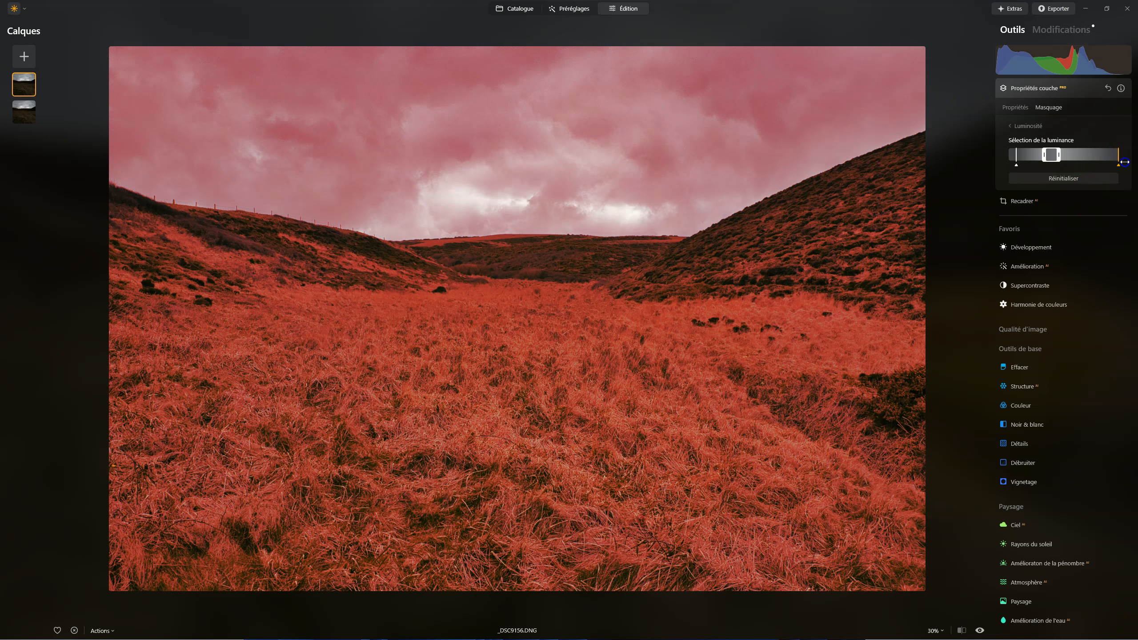
left_click_drag(1015, 162, 978, 162)
left_click(1015, 108)
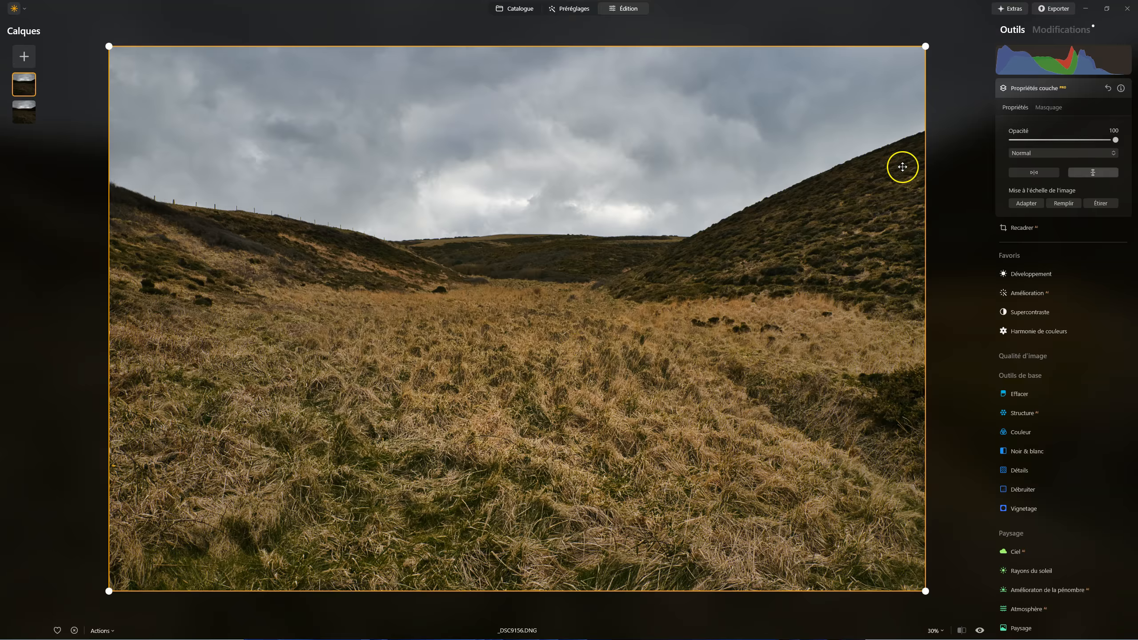
- Compare the luminosity-masked upper layer's effect by hiding it and showing it again
right_click(20, 86)
left_click(30, 94)
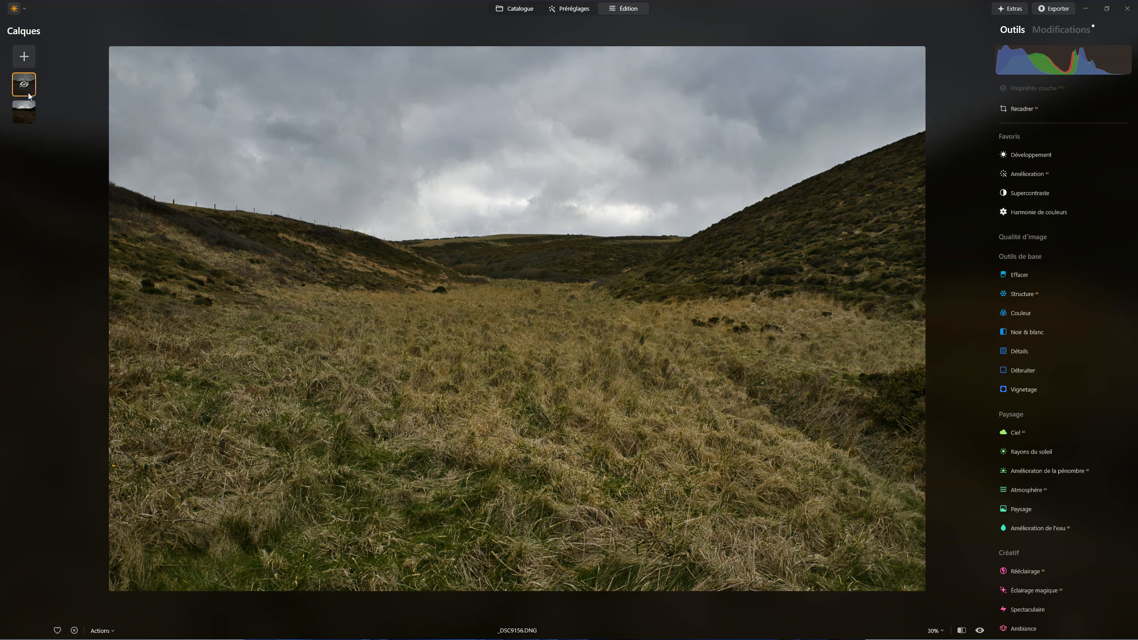
right_click(32, 85)
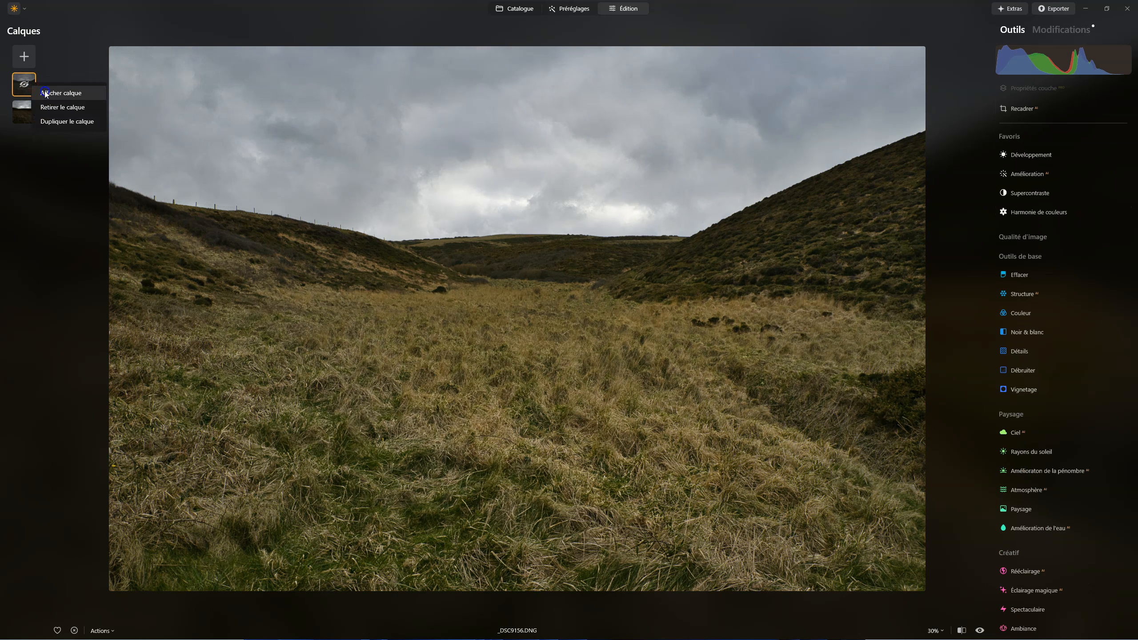
left_click(44, 91)
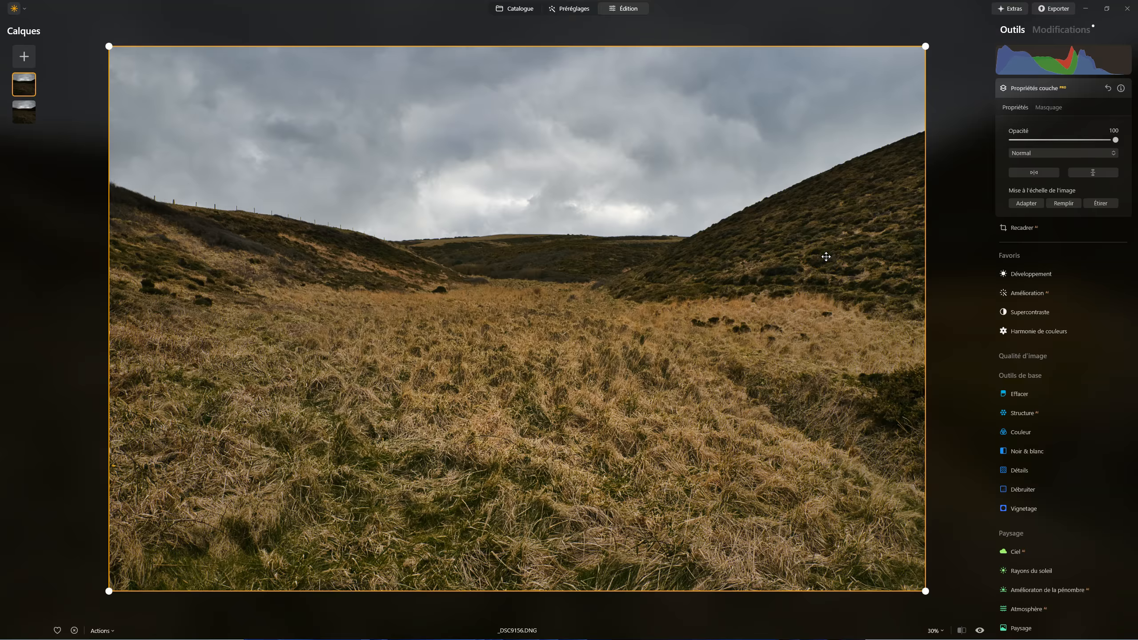
- Erase the upper layer's entire mask using the Effacer mask action
left_click(1047, 107)
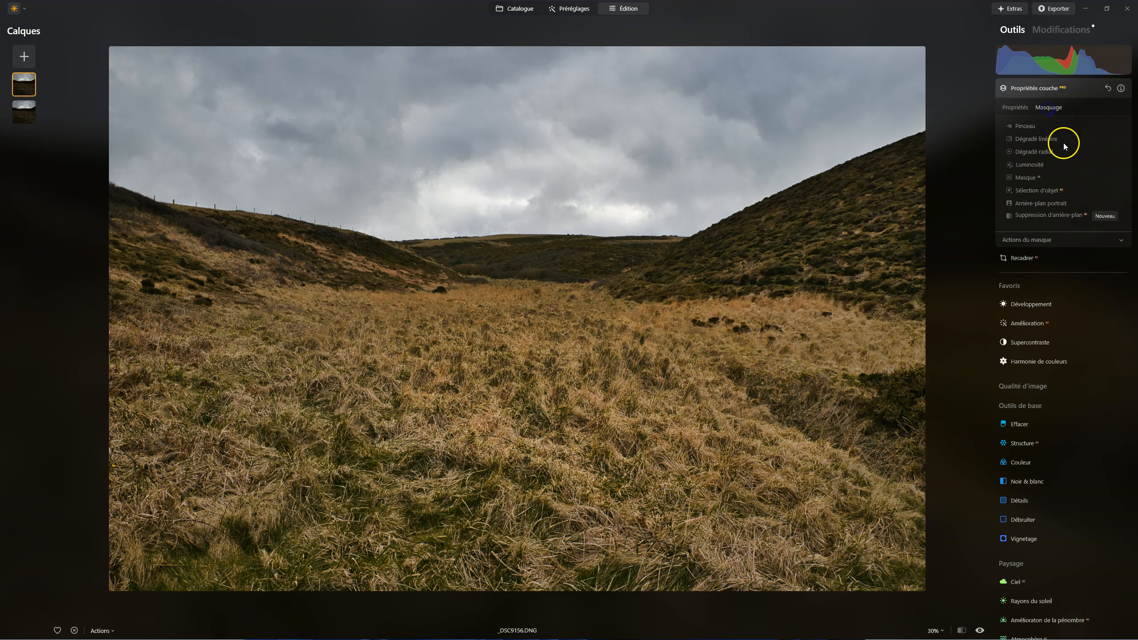
left_click(1041, 241)
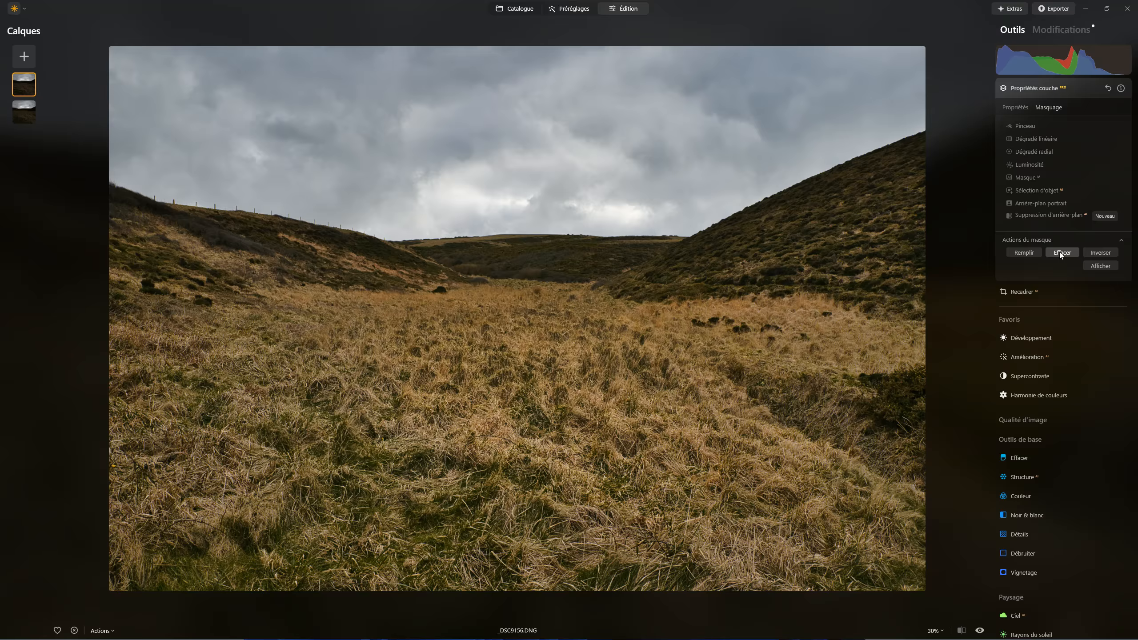
left_click(1059, 252)
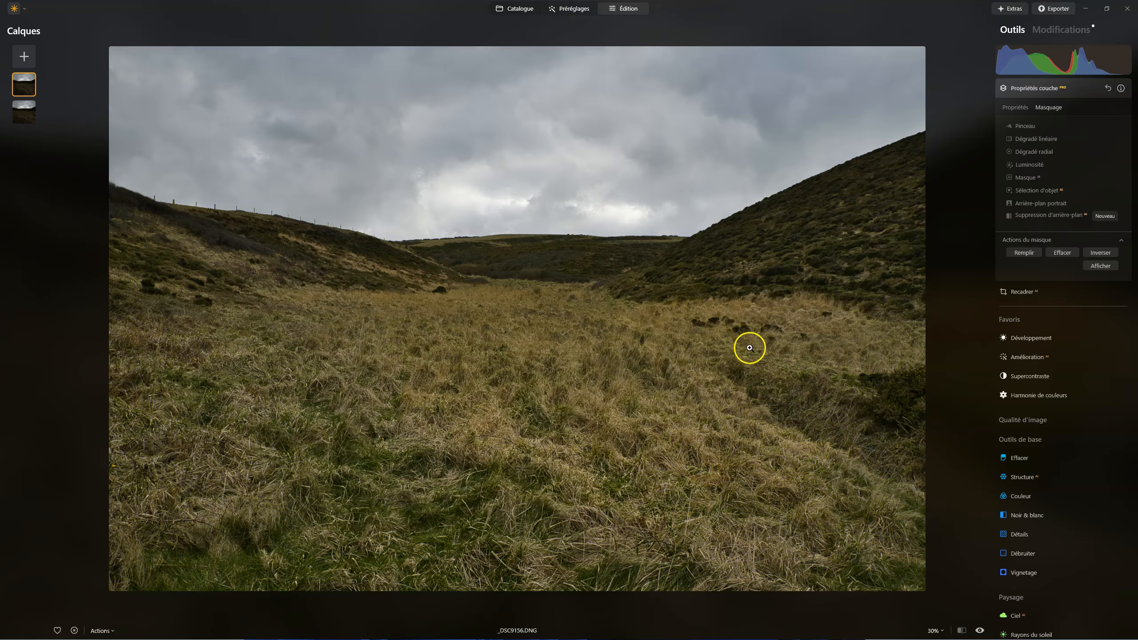
- Fill the upper layer's mask completely with Remplir, and toggle the mask overlay on and off to check its coverage
left_click(1018, 253)
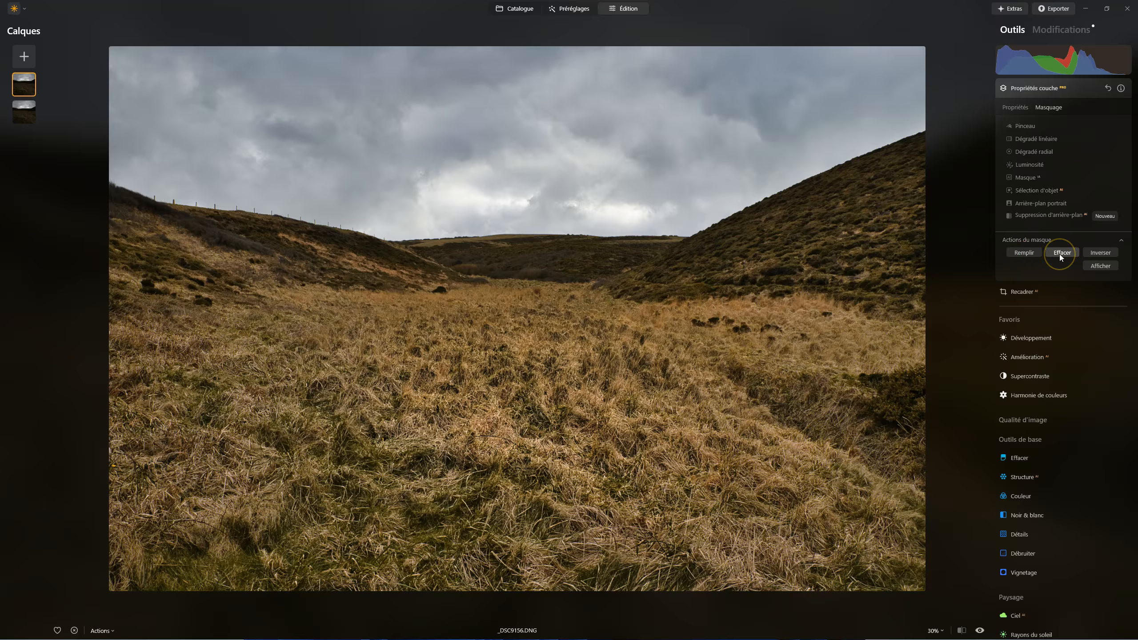
left_click(1102, 266)
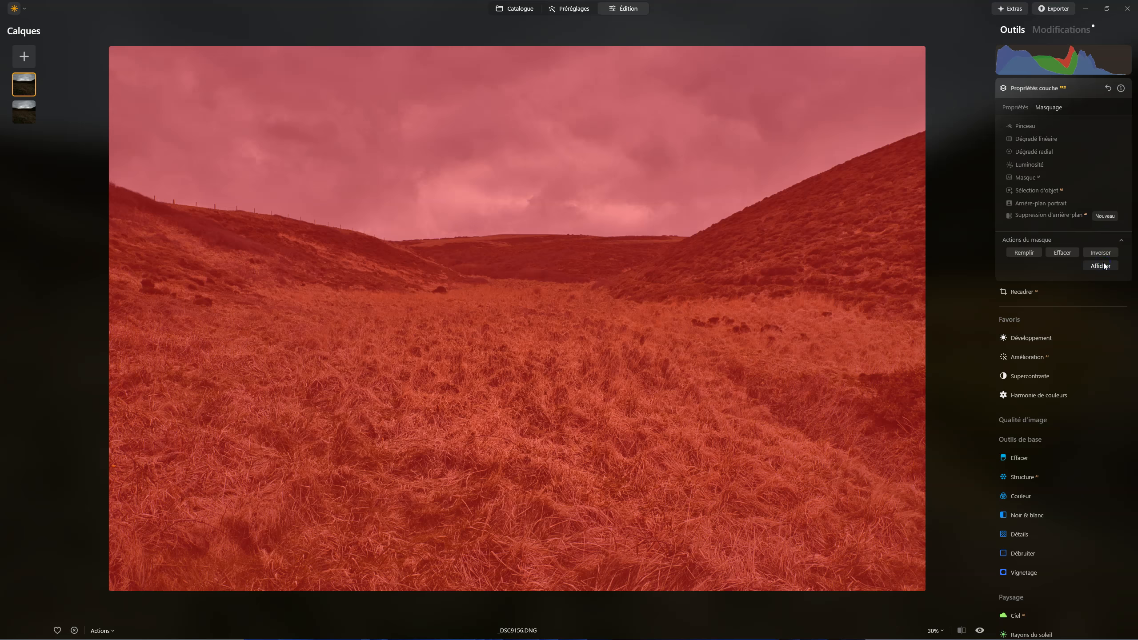
left_click(1101, 266)
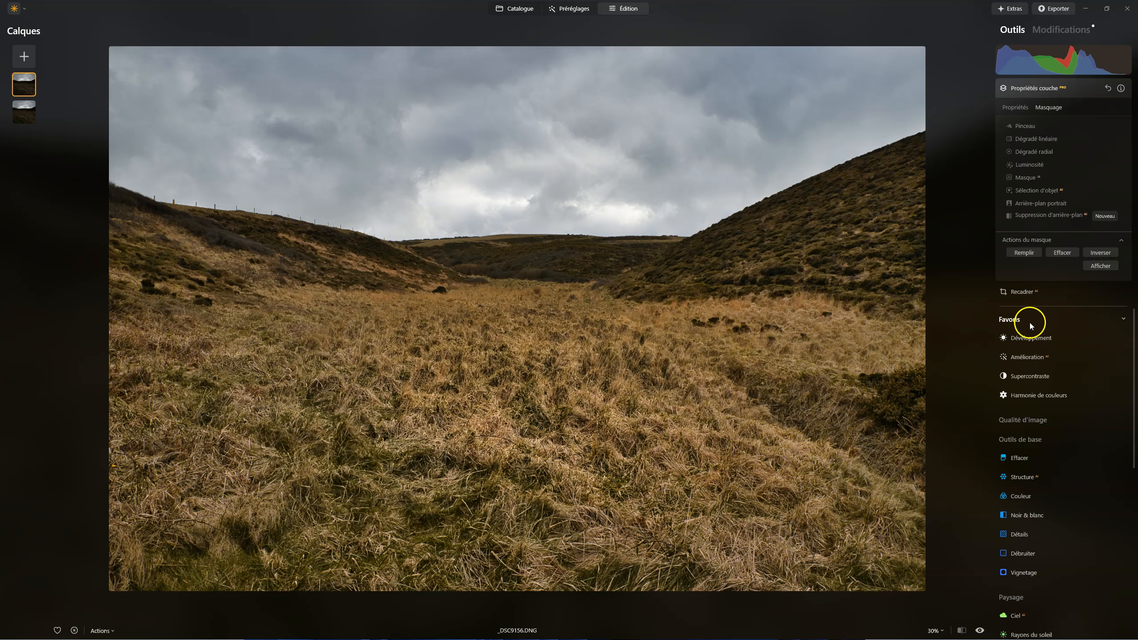
- Examine the masking tools and mask actions offered by the Structure tool, and close the tool without editing
left_click(1030, 88)
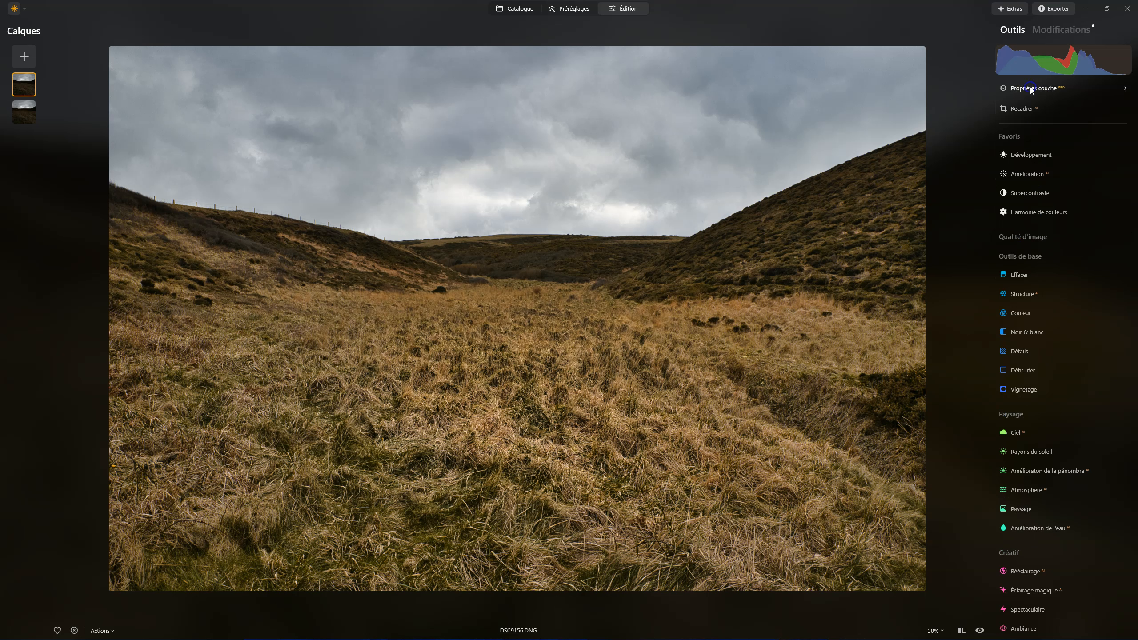
left_click(1022, 295)
left_click(1052, 312)
scroll(1047, 311, "down", 3)
left_click(1033, 282)
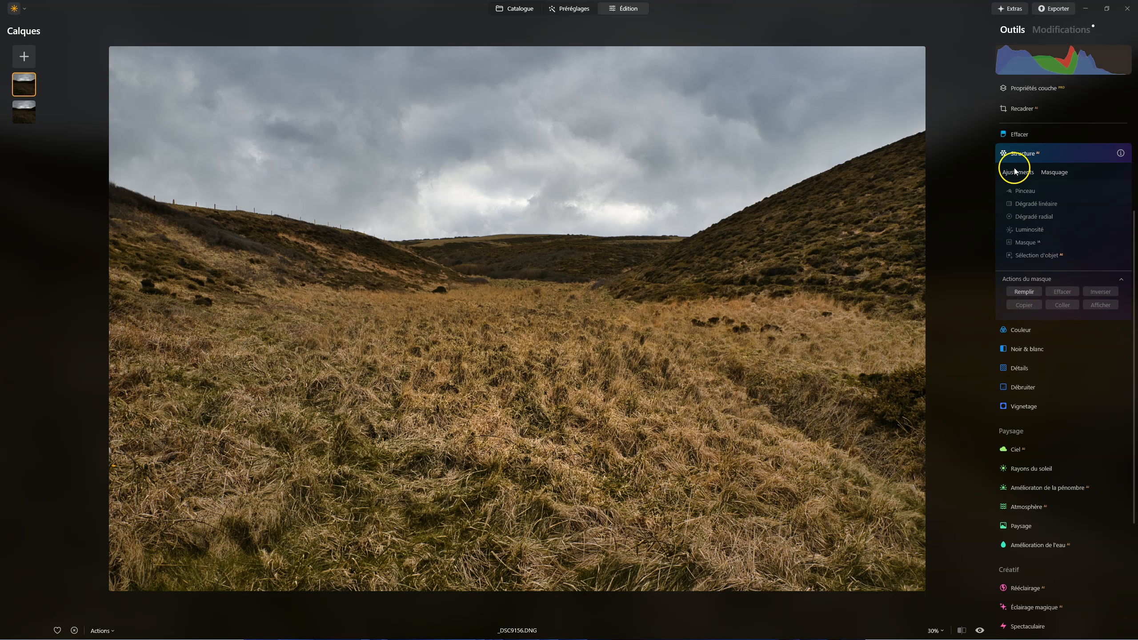
left_click(1032, 149)
- Compare with the masking tools and mask actions available in the upper layer's Propriétés couche
left_click(1030, 89)
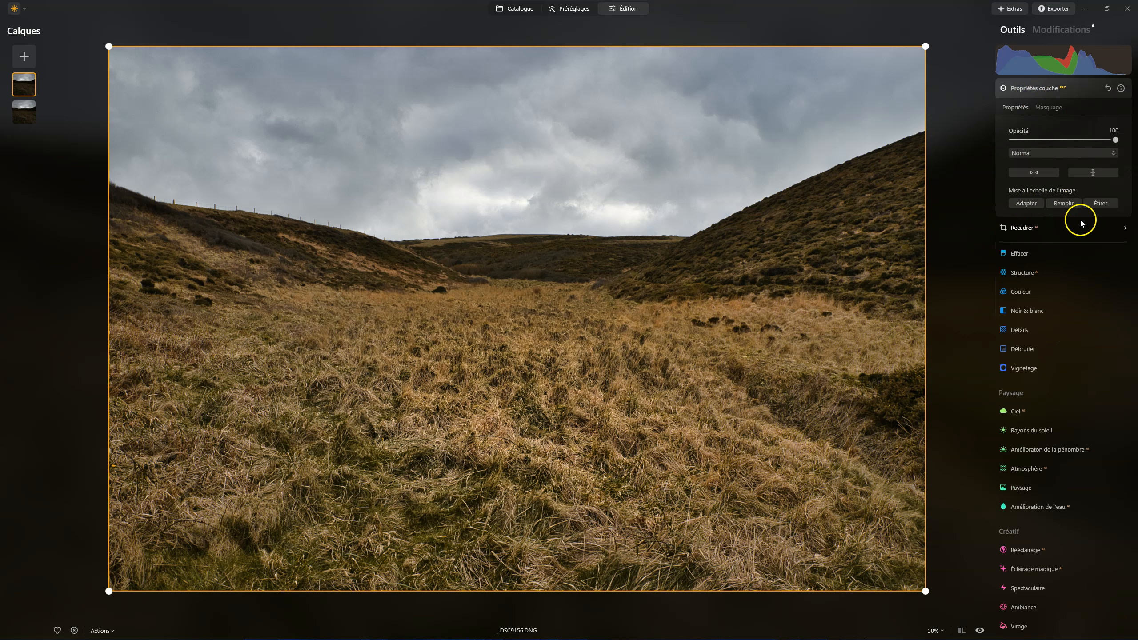
left_click(1048, 107)
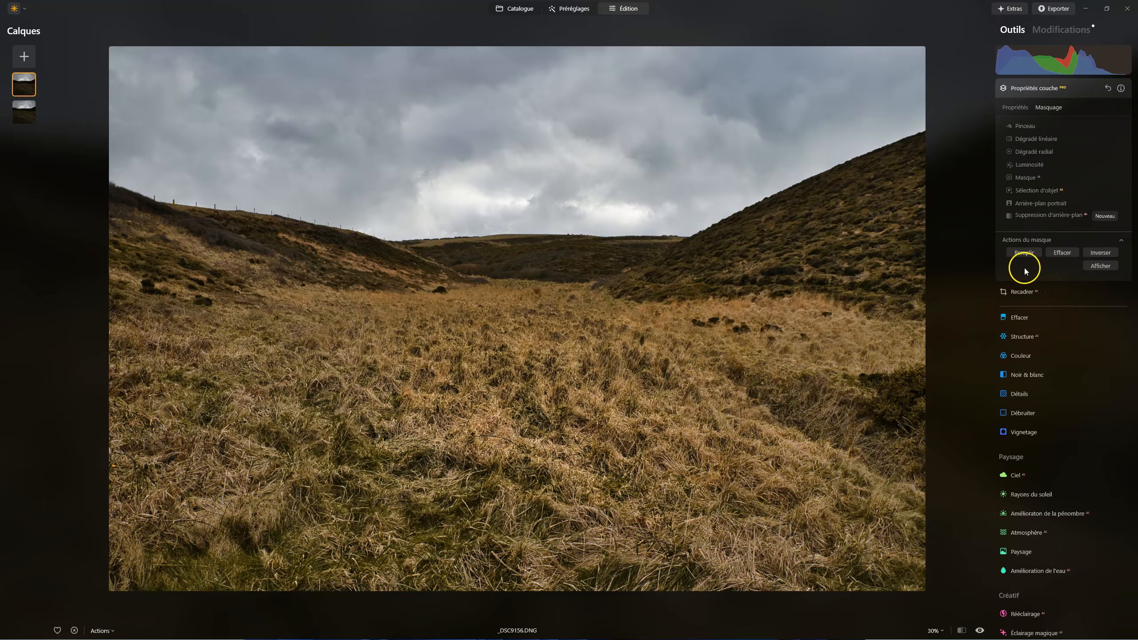
left_click(1033, 89)
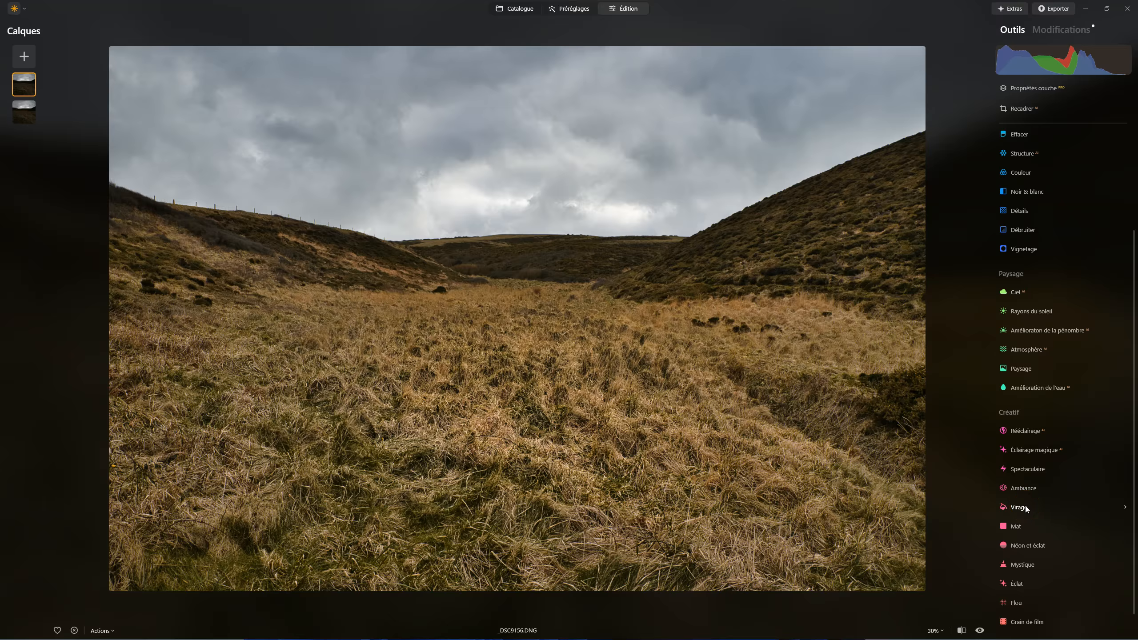
left_click(894, 240)
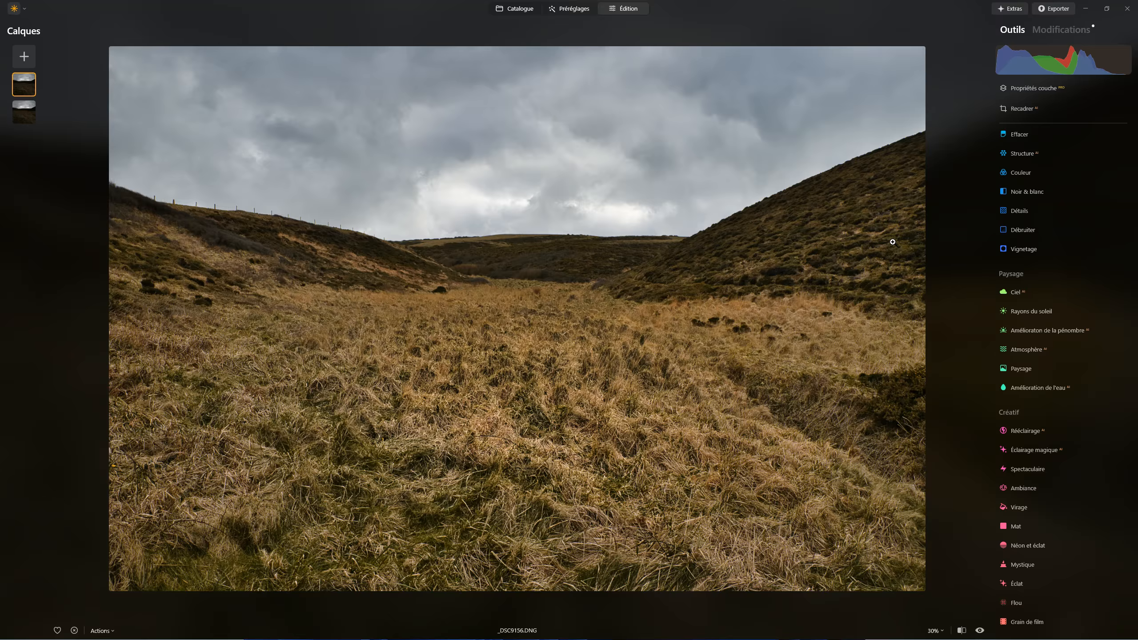
left_click(1069, 151)
- Review the upper layer's properties and its Masquage options once more, and close Propriétés couche
left_click(1028, 93)
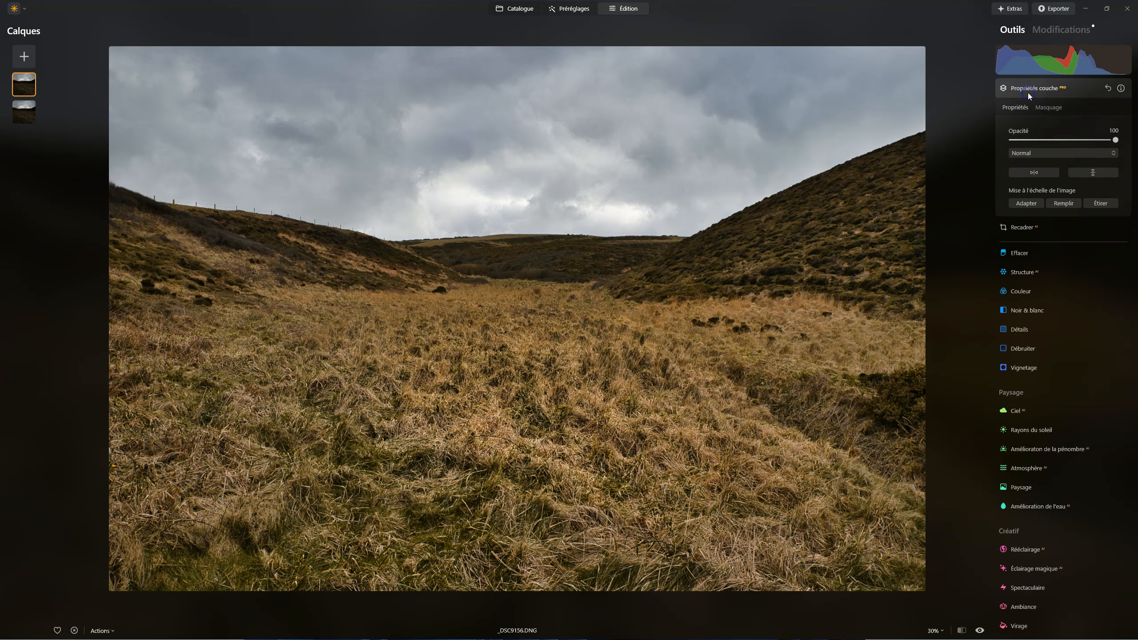
left_click(1039, 108)
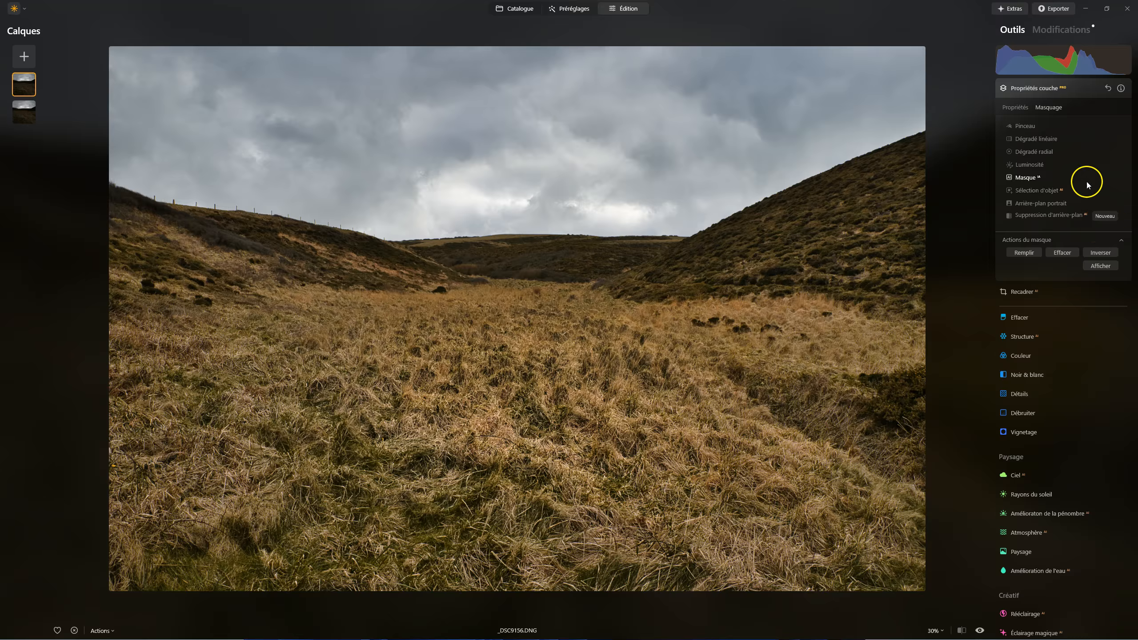
left_click(1030, 89)
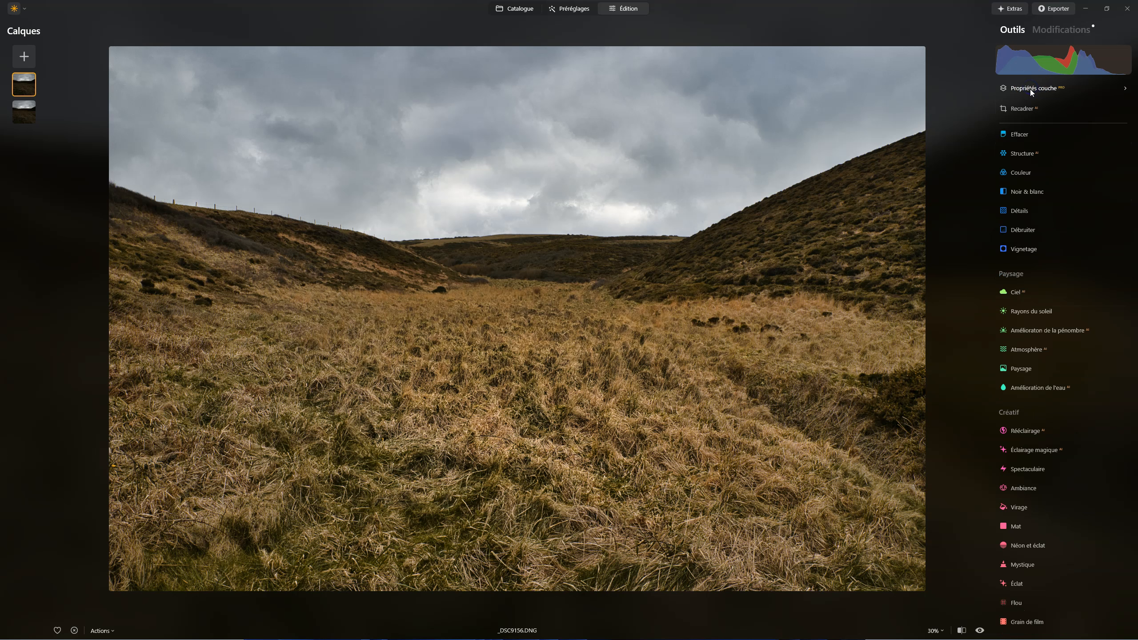